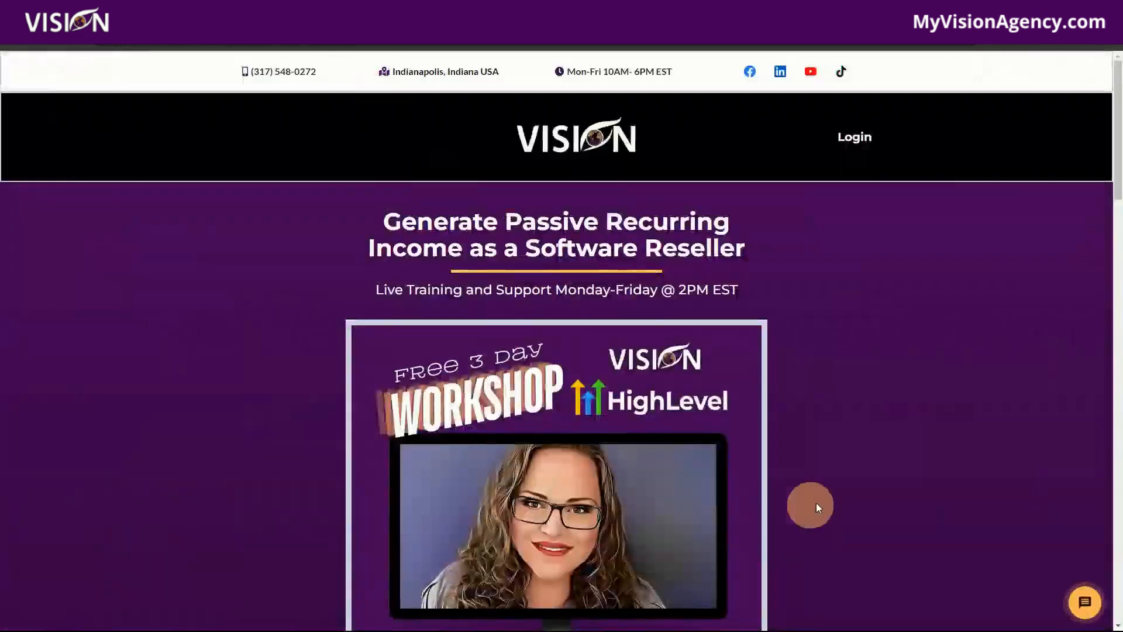
# Look through the agency's website, open the Free Training and Leads community group and view its Learning area
pyautogui.scroll(-10, 801, 436)
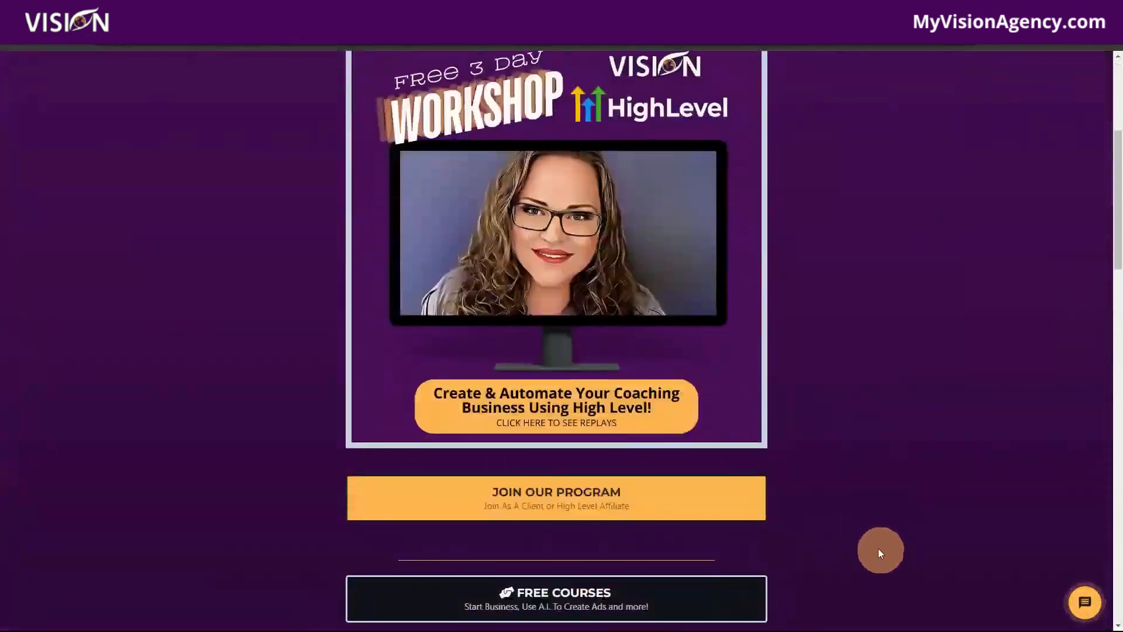
pyautogui.click(543, 352)
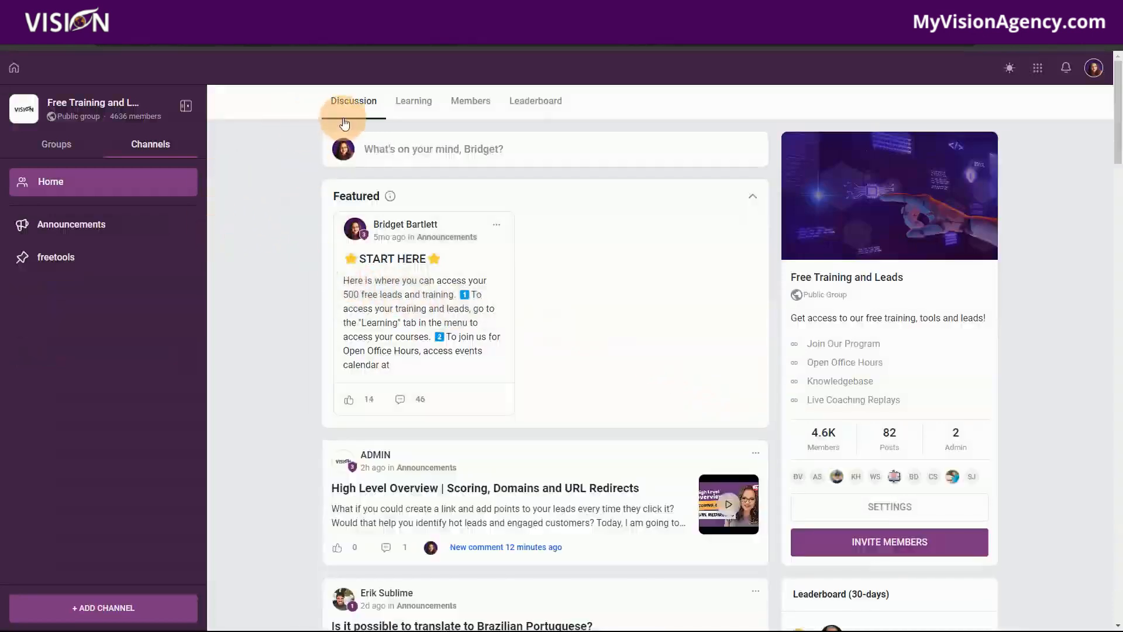
pyautogui.click(425, 108)
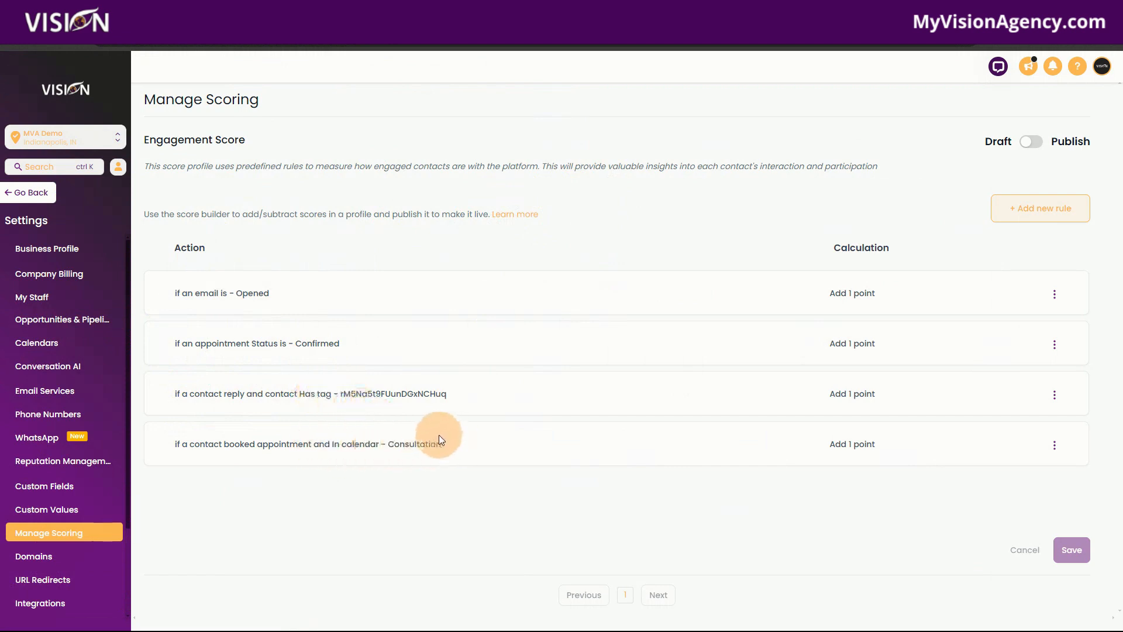
# Start a new engagement scoring rule for Email Events with the event Opened, and view its point calculation choices
pyautogui.click(1025, 217)
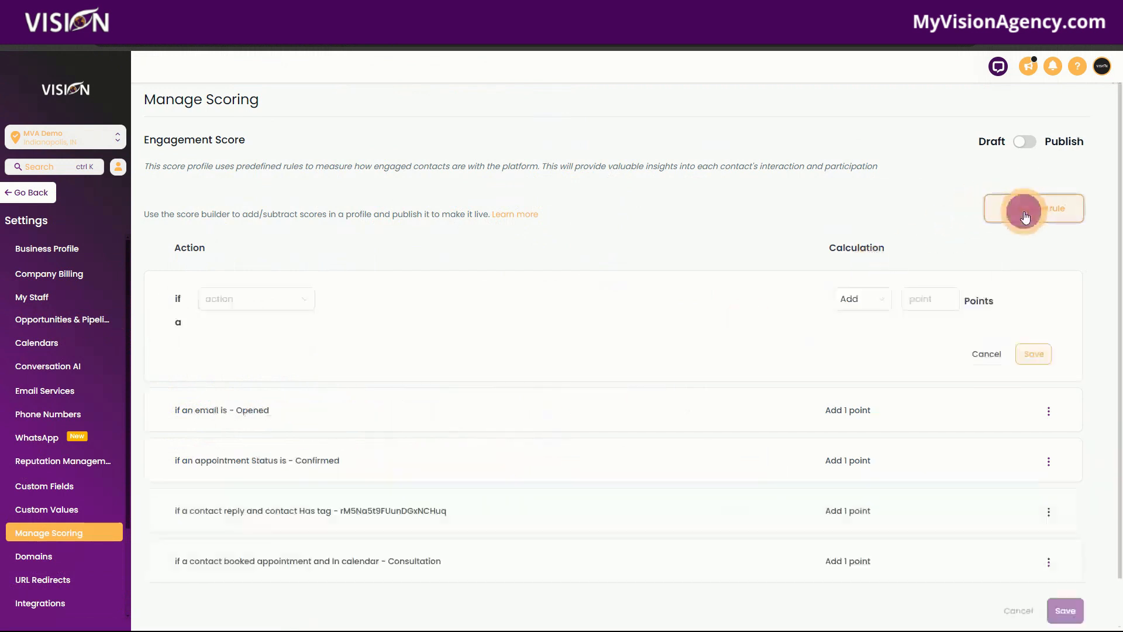
pyautogui.click(218, 303)
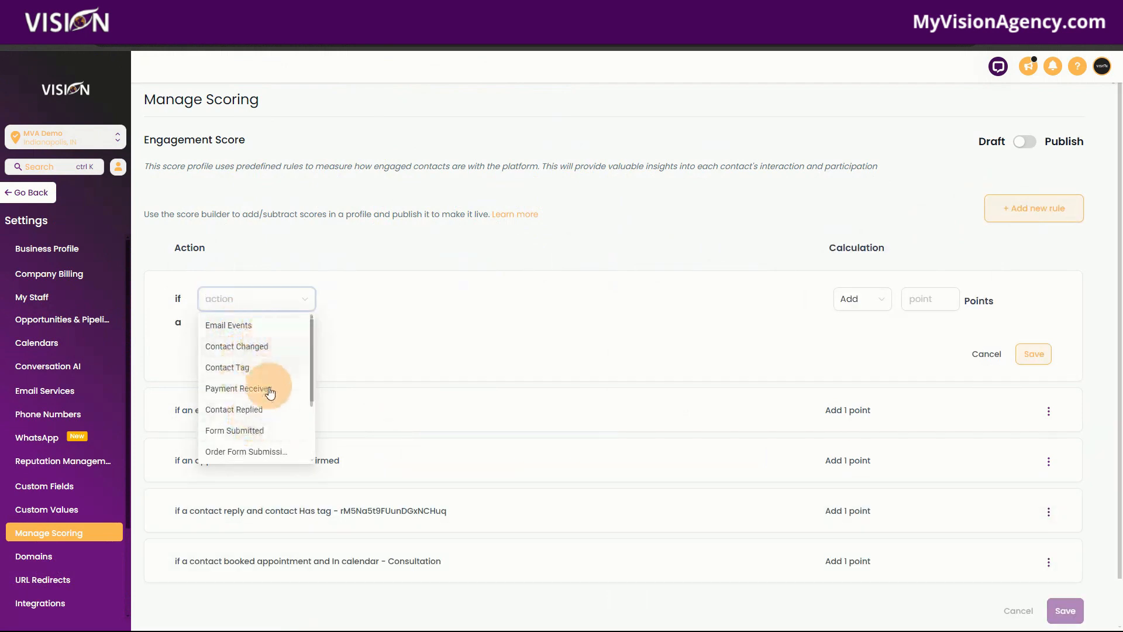
pyautogui.click(268, 332)
pyautogui.click(359, 300)
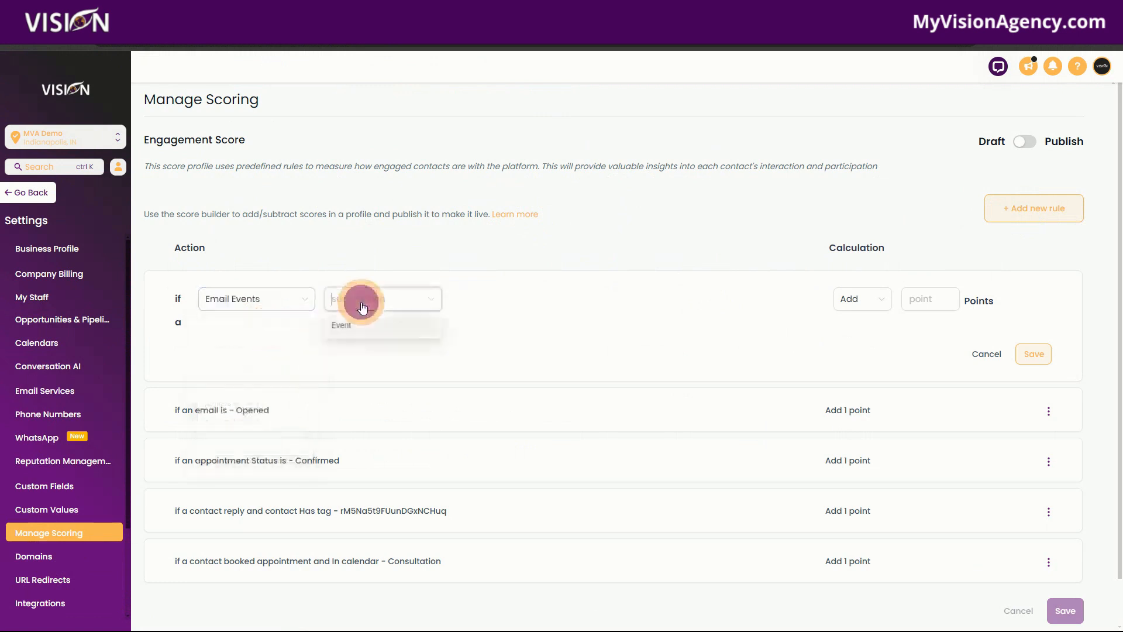
pyautogui.click(350, 325)
pyautogui.click(517, 303)
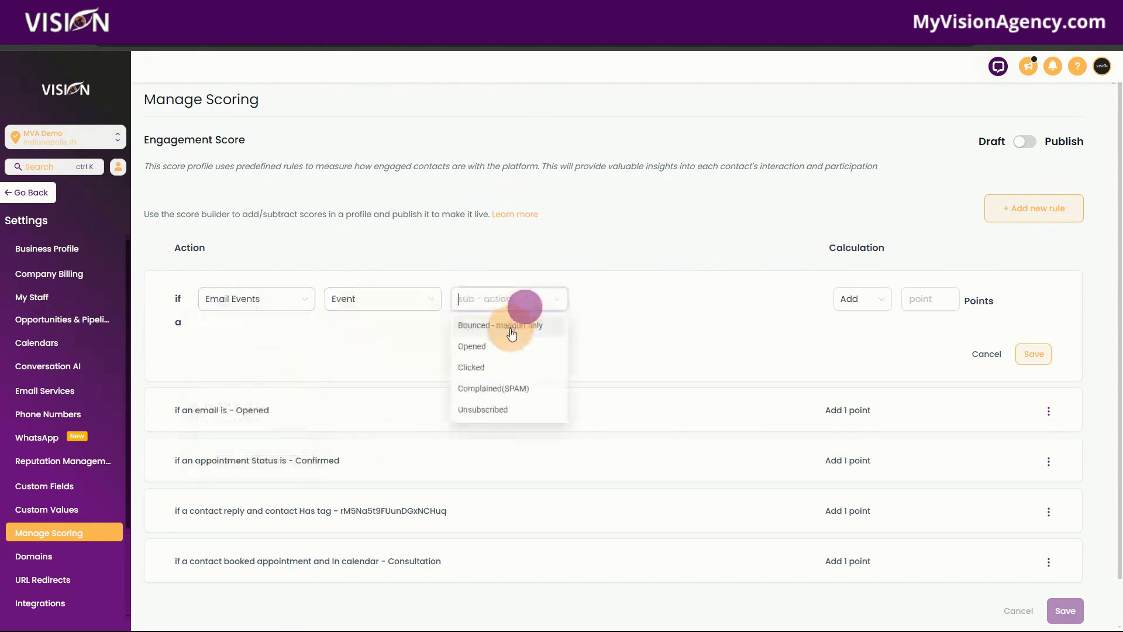
pyautogui.click(485, 350)
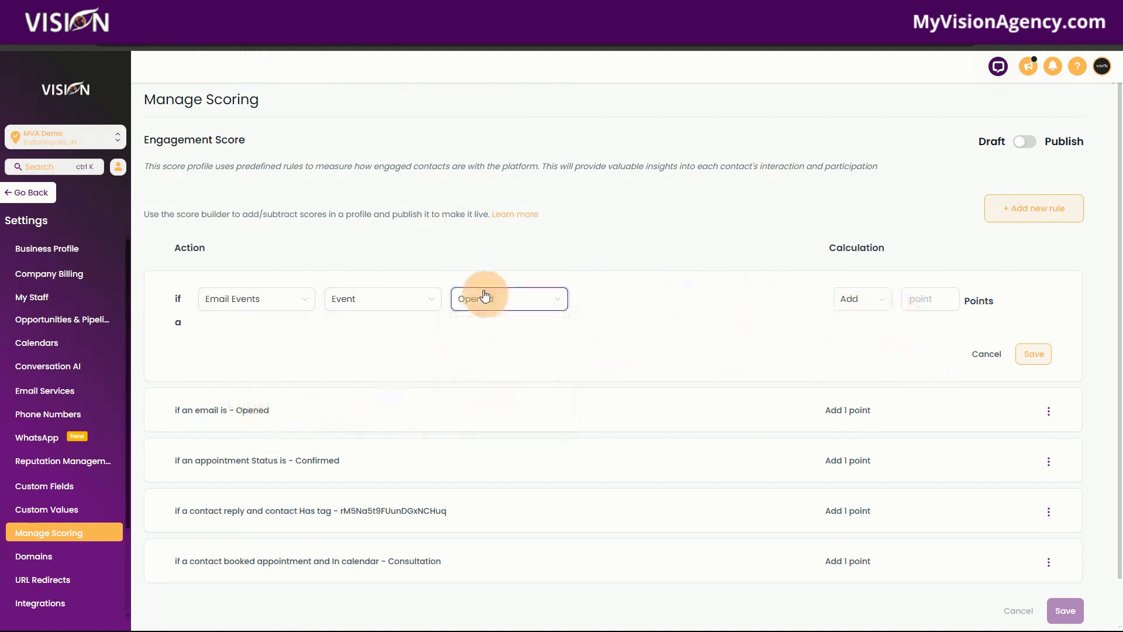
pyautogui.click(875, 299)
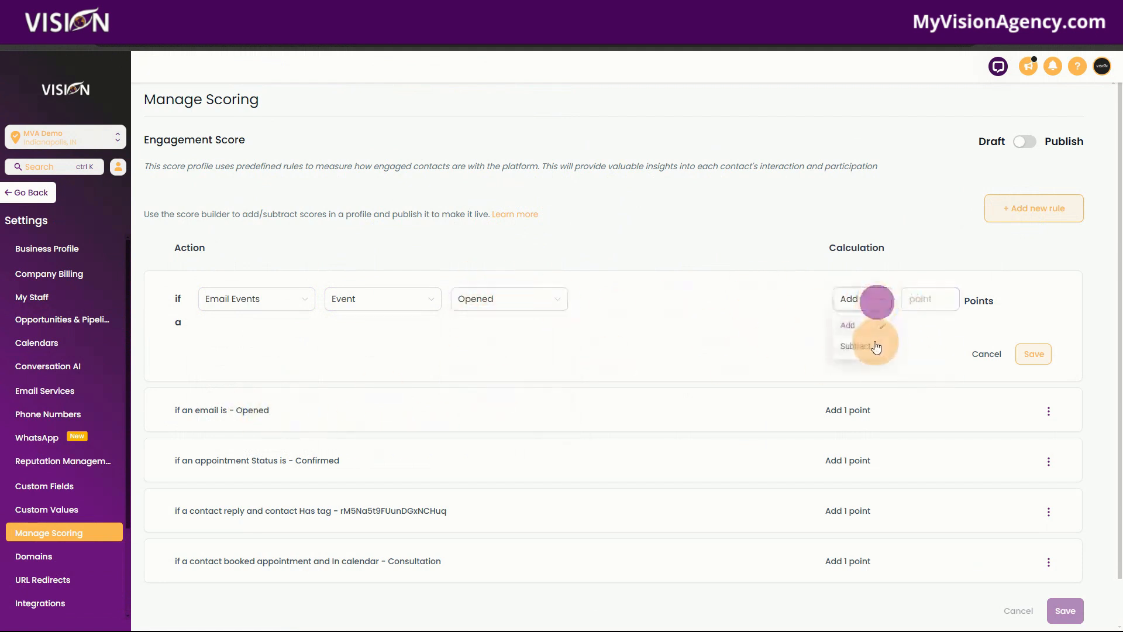
# Change the draft rule's email event to Bounced and its calculation to Subtract
pyautogui.click(499, 304)
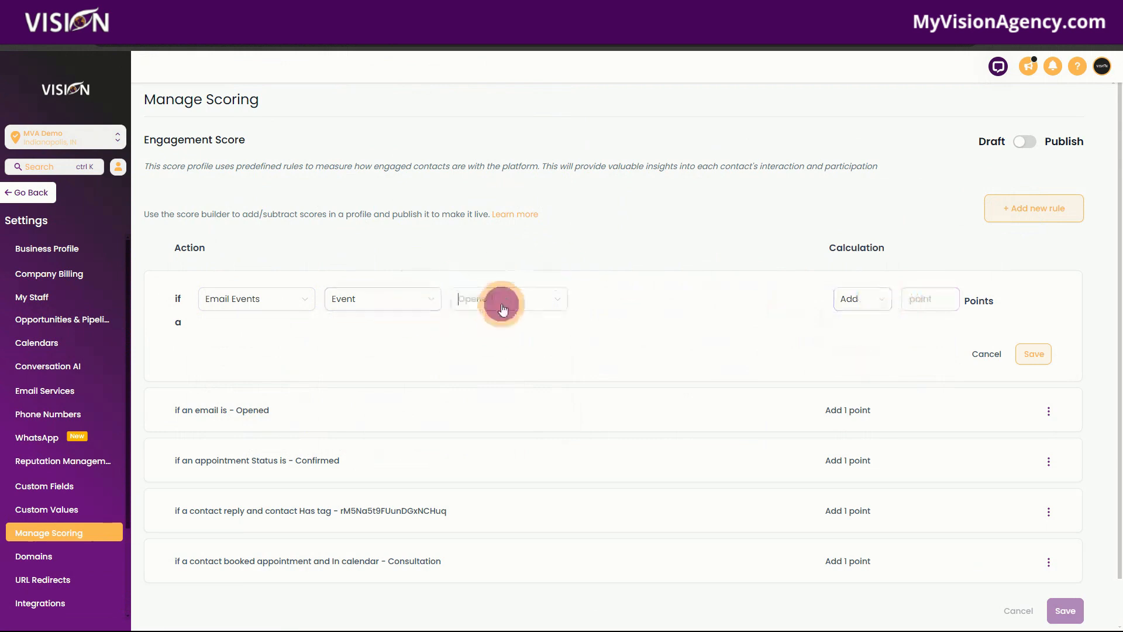
pyautogui.click(505, 326)
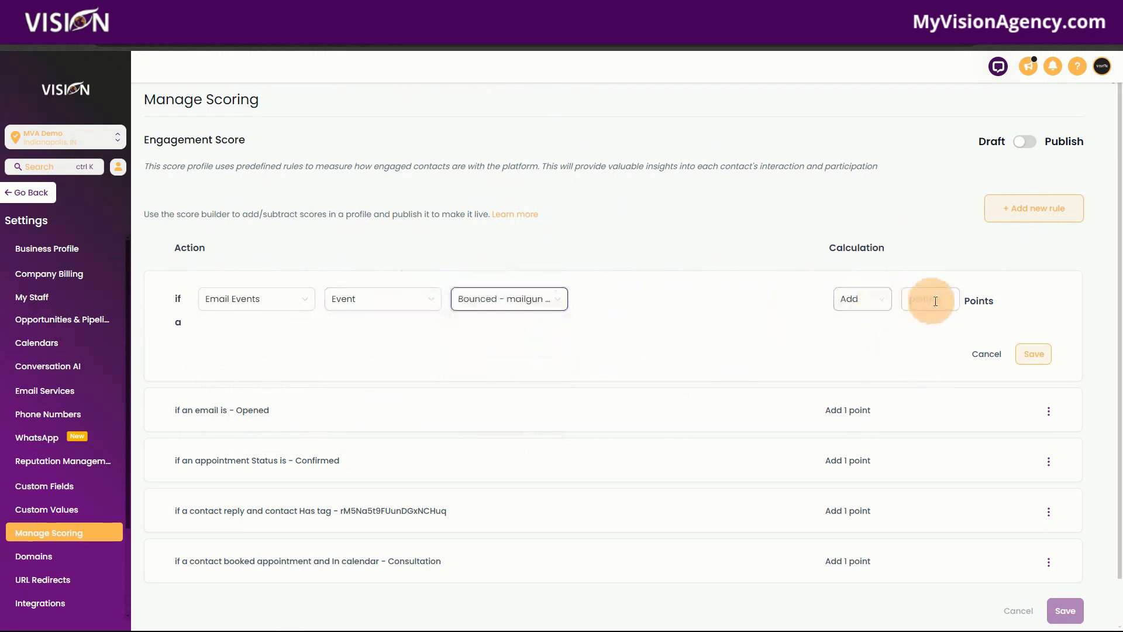
pyautogui.click(872, 300)
pyautogui.click(856, 345)
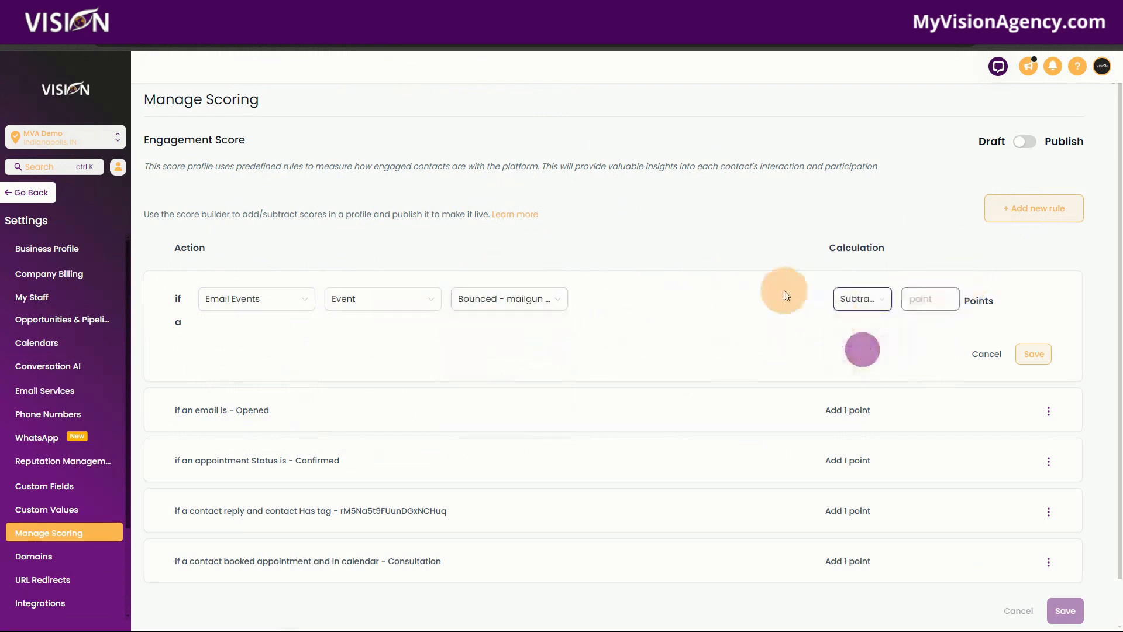
pyautogui.click(498, 300)
# Switch the draft rule to Form Submitted with the condition Form is, view the available forms and set its calculation to Add
pyautogui.click(252, 299)
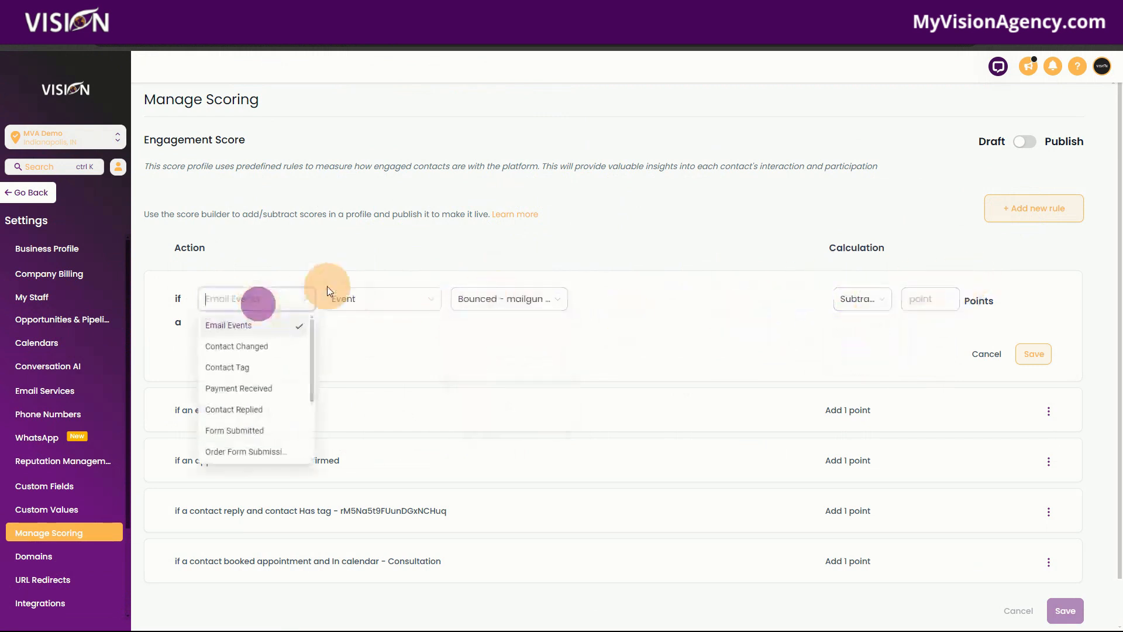
pyautogui.click(250, 431)
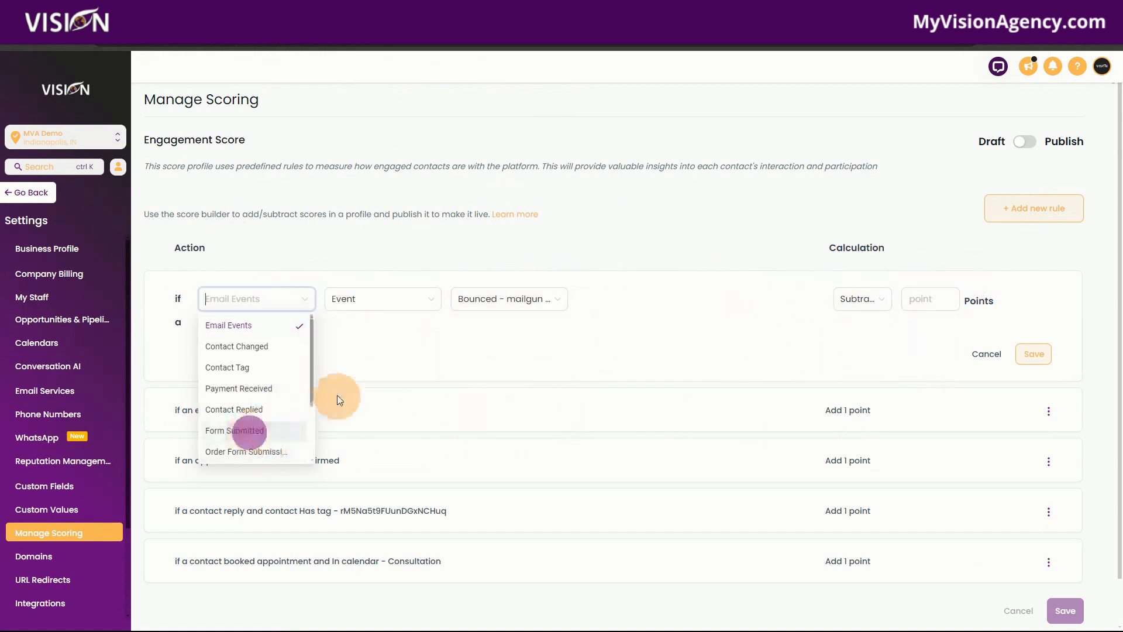
pyautogui.click(338, 301)
pyautogui.click(380, 325)
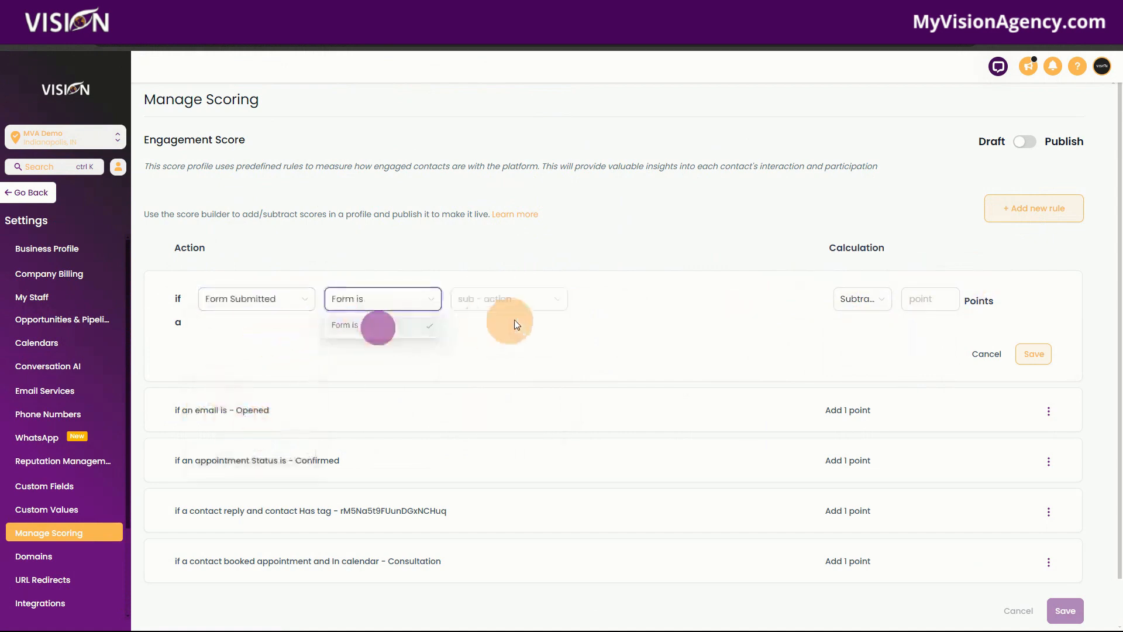
pyautogui.click(517, 301)
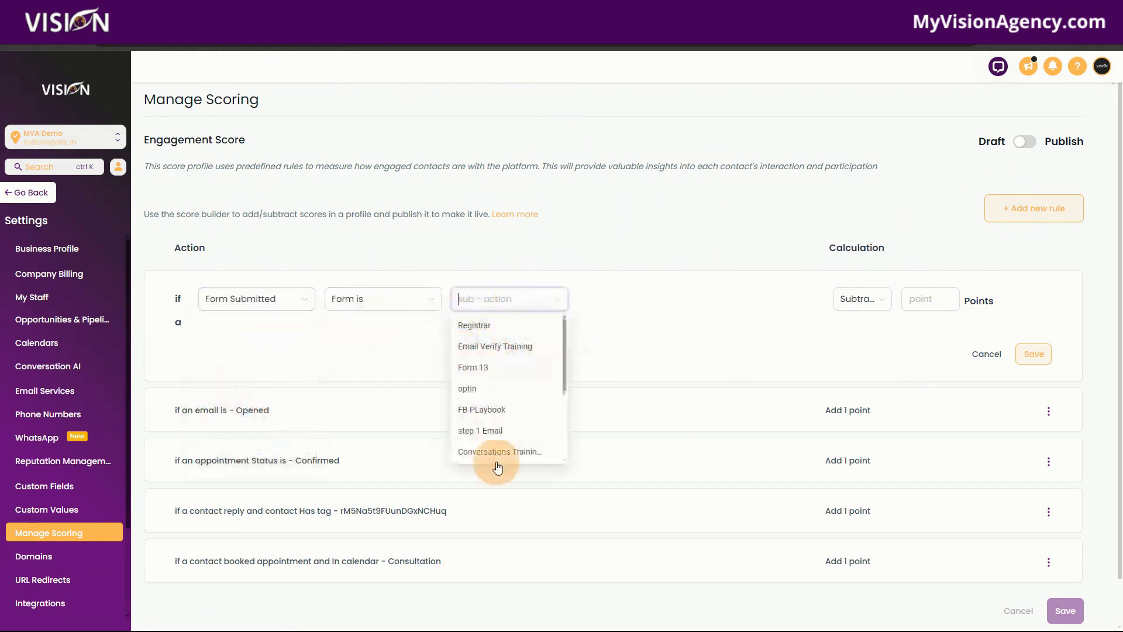
pyautogui.click(845, 304)
pyautogui.click(850, 318)
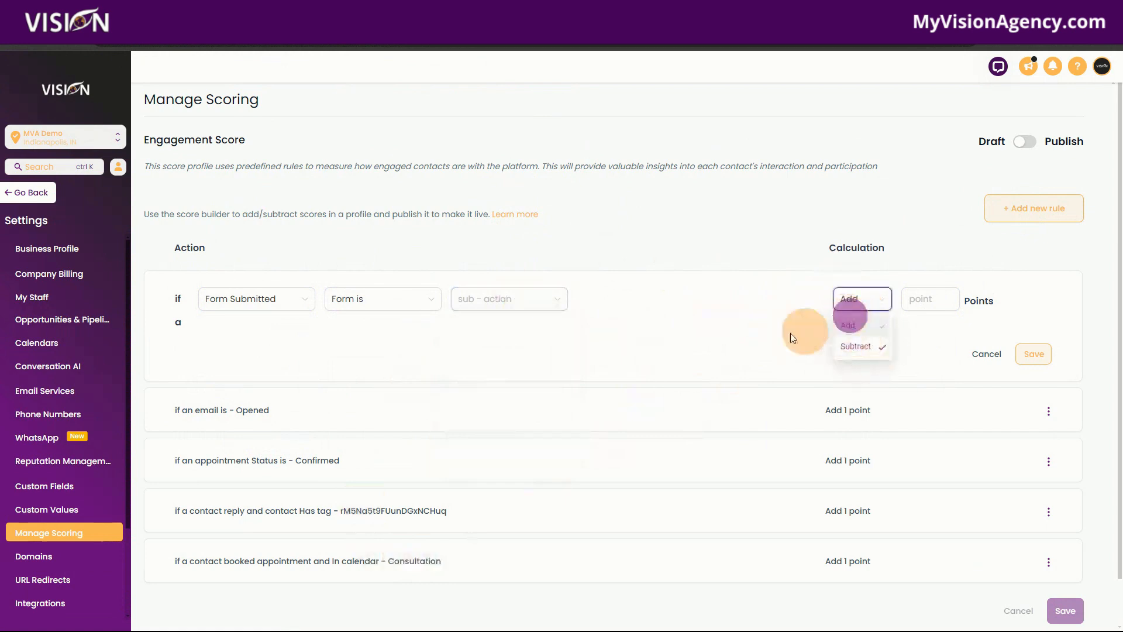
# Switch the draft rule to Trigger Link Clicked with the Trigger link condition, view the available links and discard the rule
pyautogui.click(298, 306)
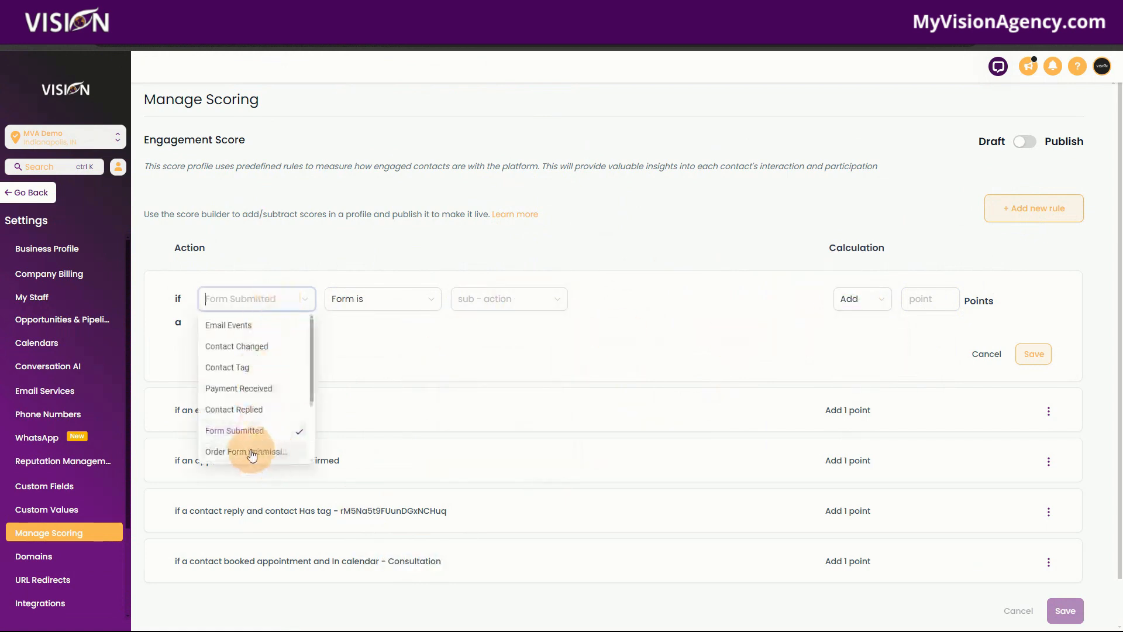
pyautogui.scroll(-2, 284, 412)
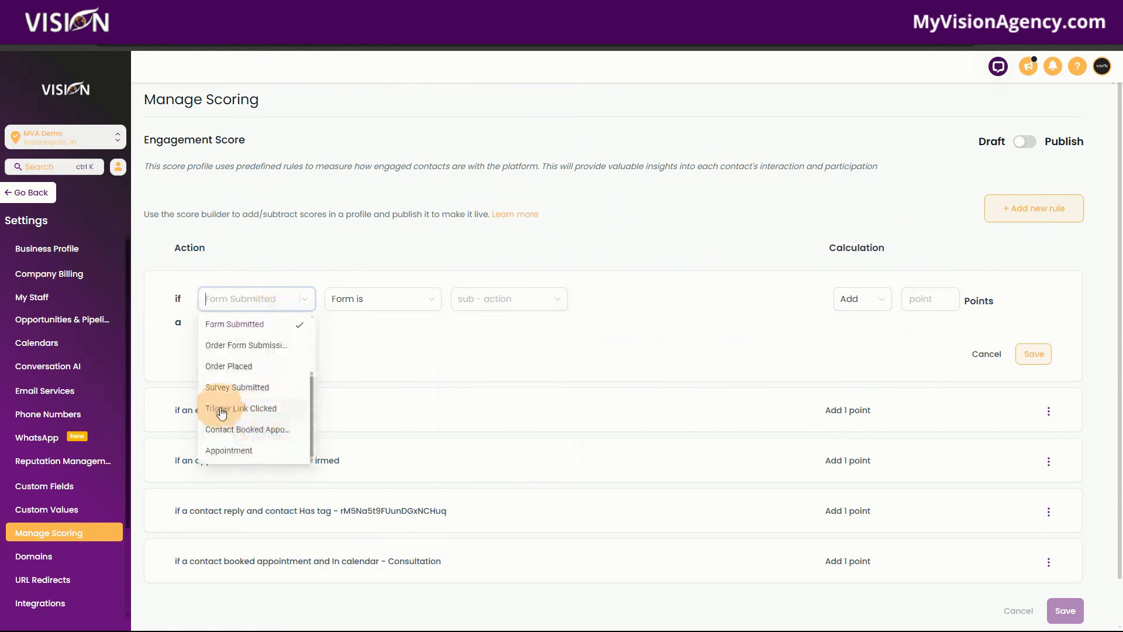
pyautogui.click(241, 410)
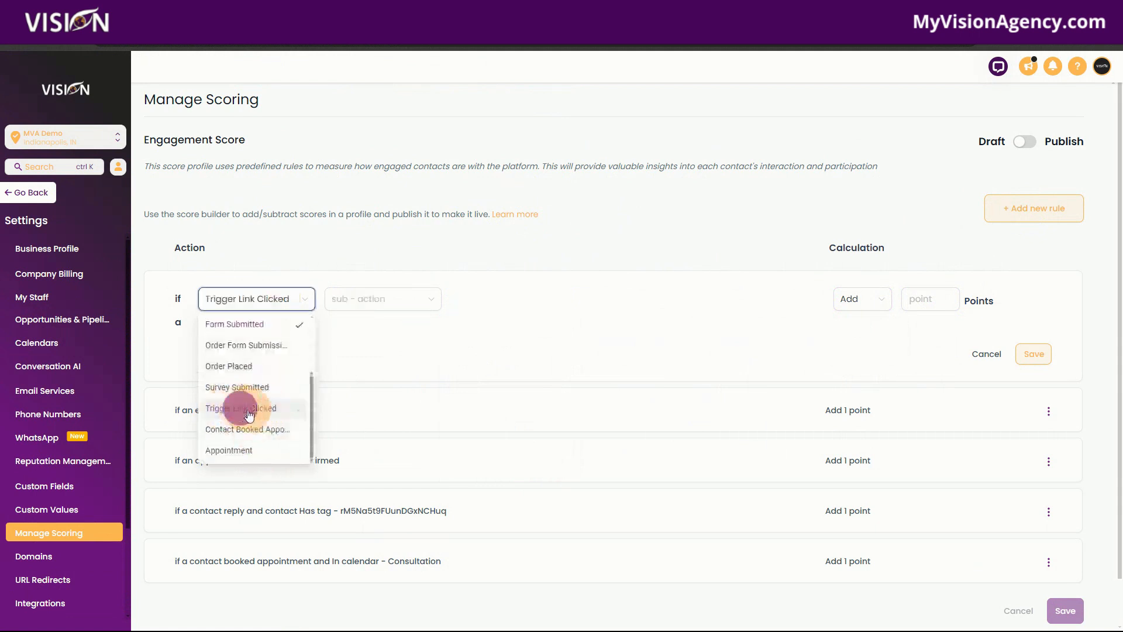
pyautogui.click(385, 301)
pyautogui.click(357, 326)
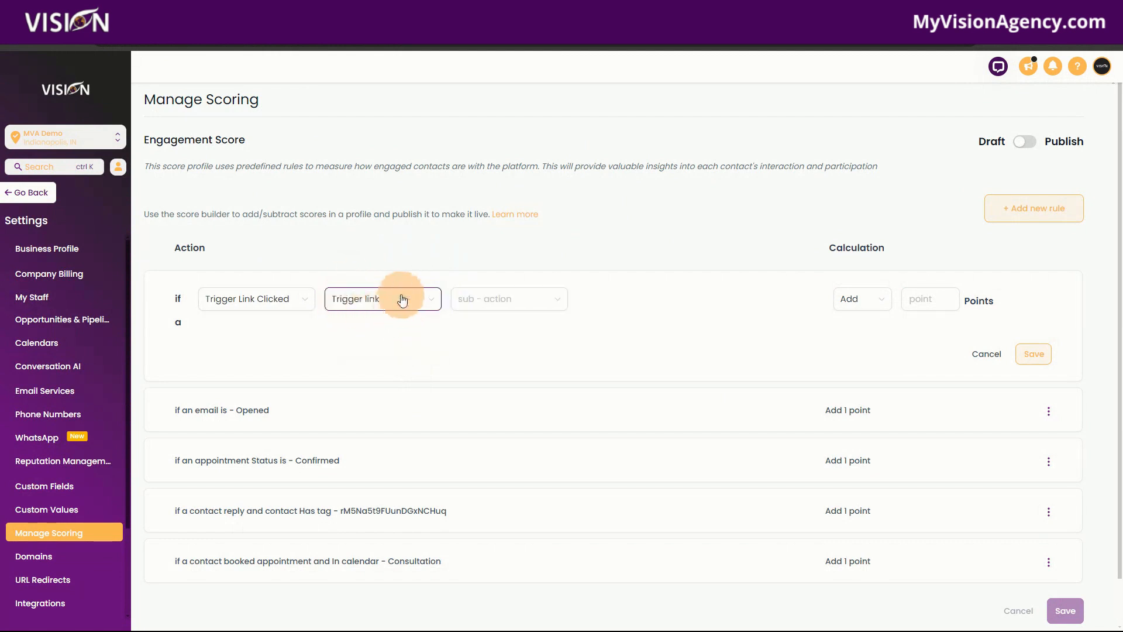
pyautogui.click(477, 300)
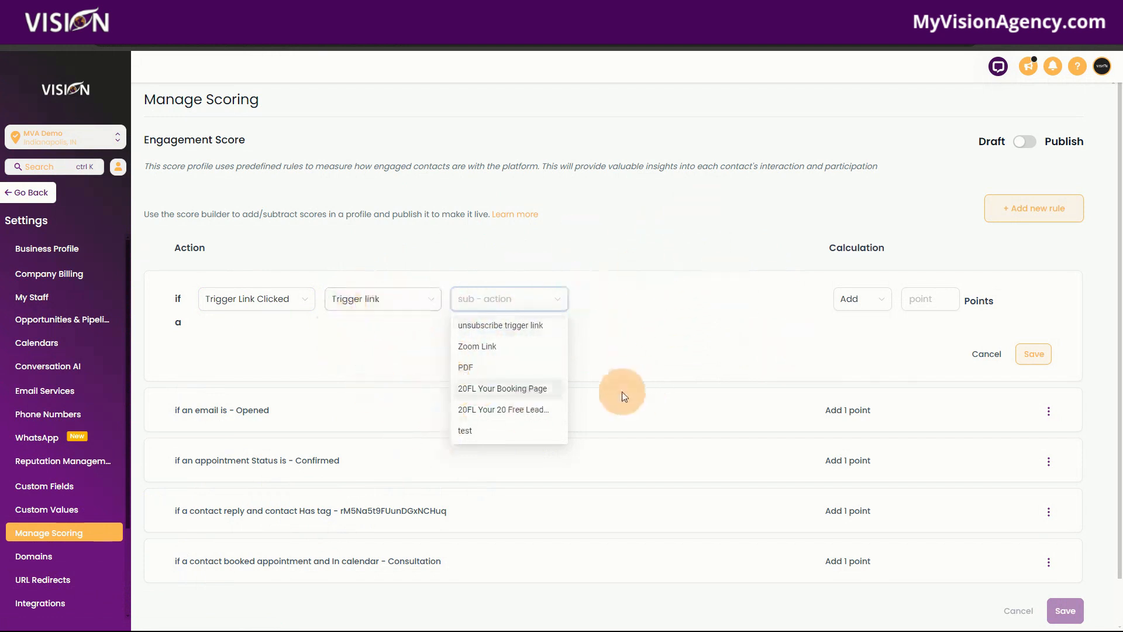
pyautogui.click(977, 358)
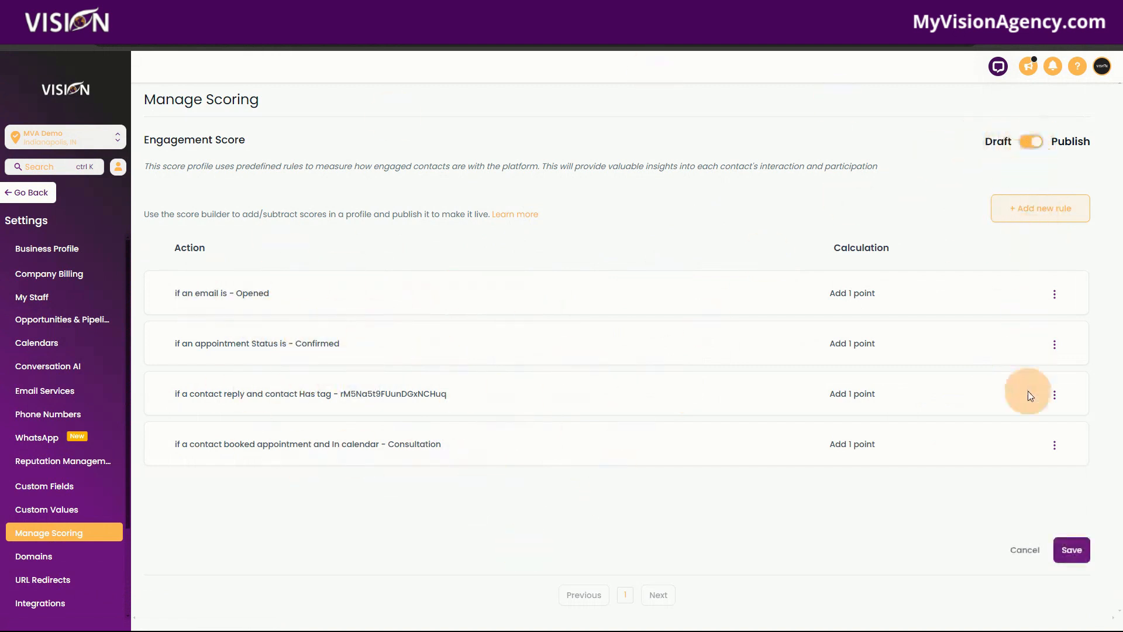
# Publish the Engagement Score profile and save the change
pyautogui.click(1070, 551)
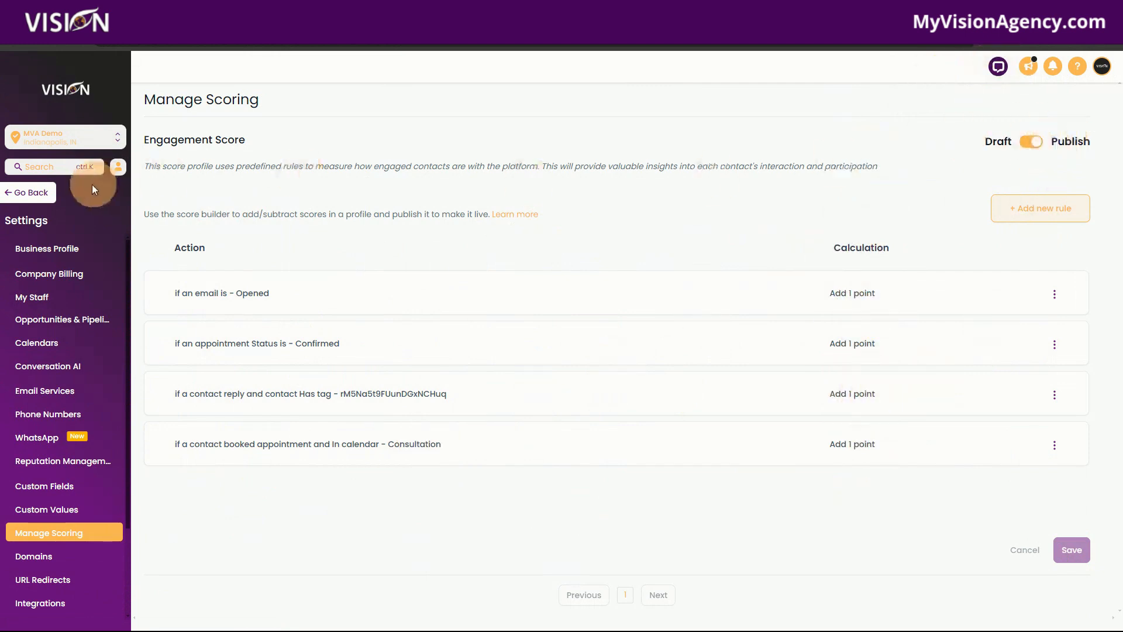
# Leave the settings, open a contact's record and look through its fields for an engagement score
pyautogui.click(29, 193)
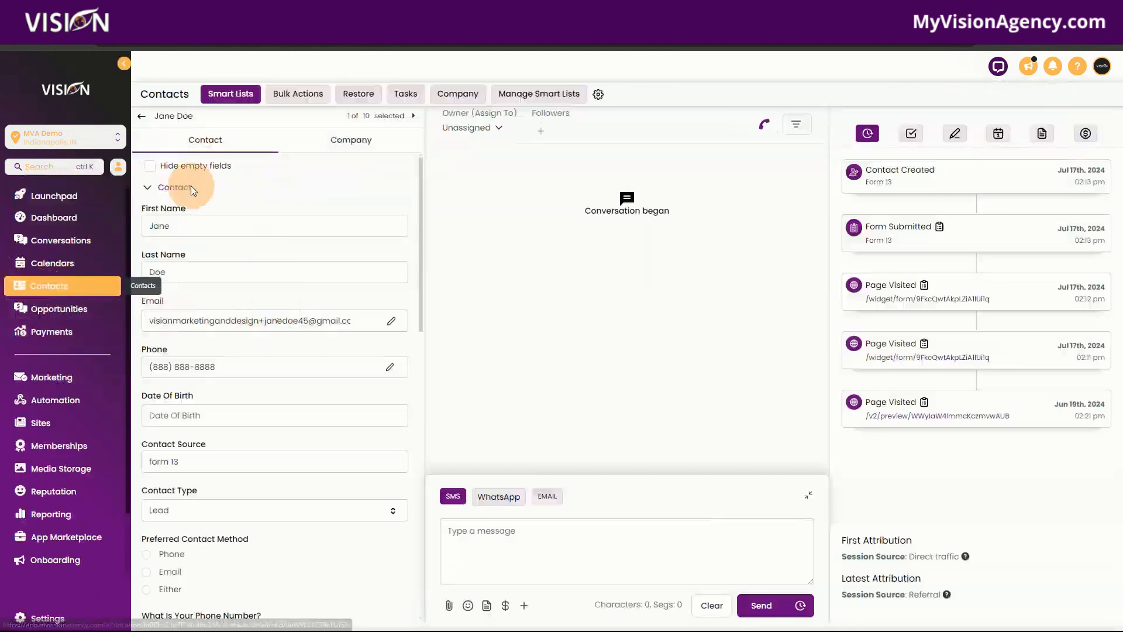
pyautogui.scroll(-4, 336, 452)
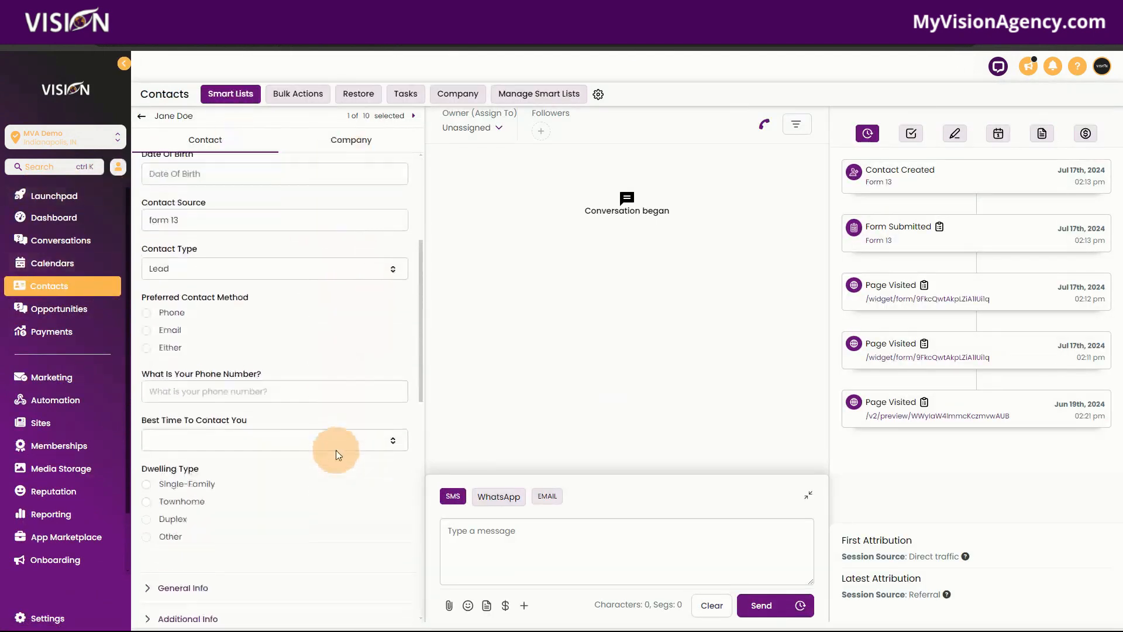
pyautogui.scroll(-6, 335, 451)
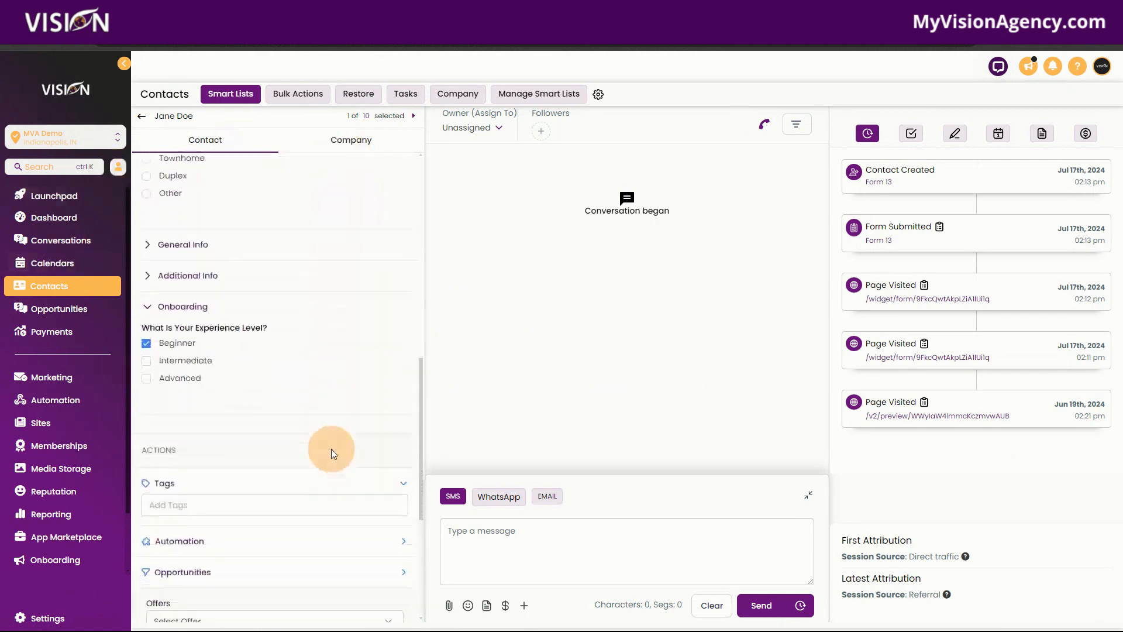
pyautogui.scroll(6, 305, 462)
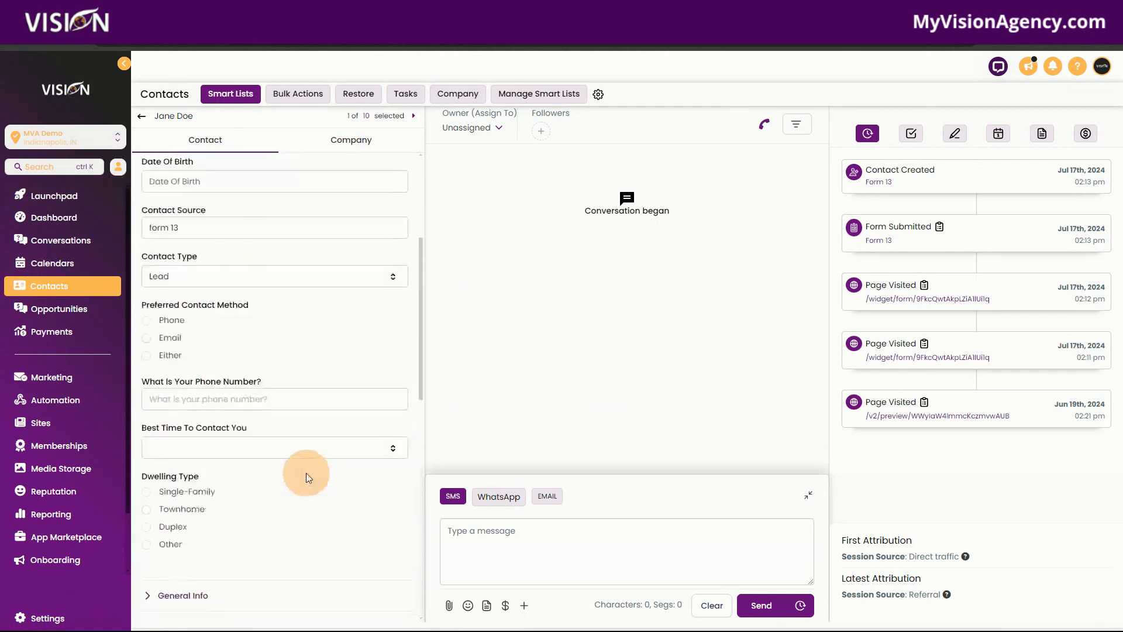
pyautogui.scroll(4, 305, 475)
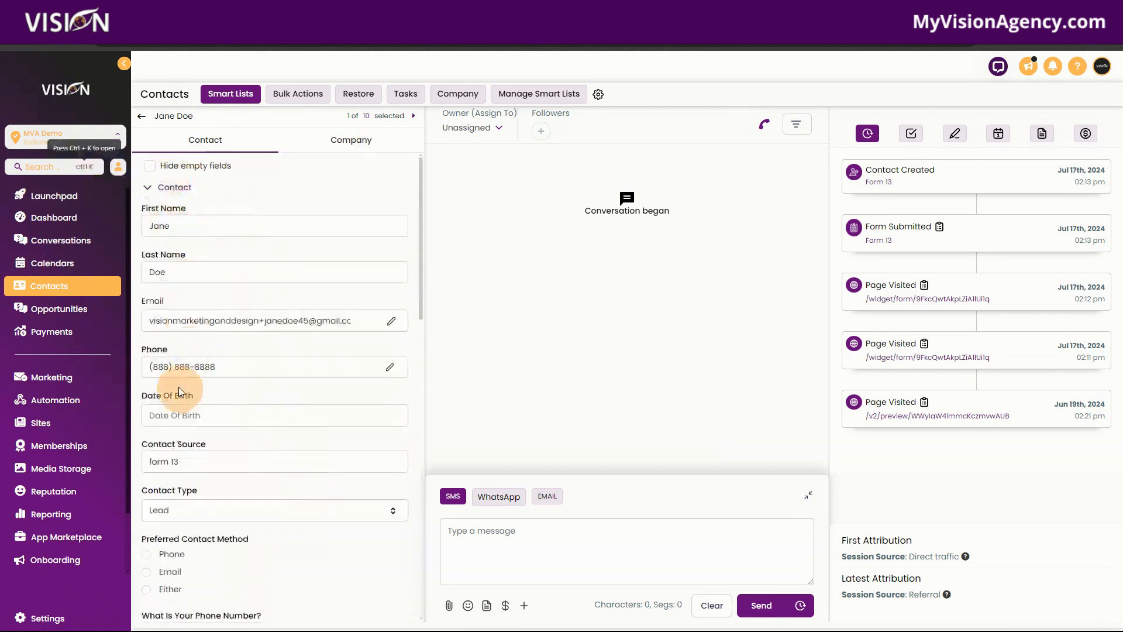
# Reload the contact's record and expand its Contact Engagement Score section
pyautogui.click(56, 32)
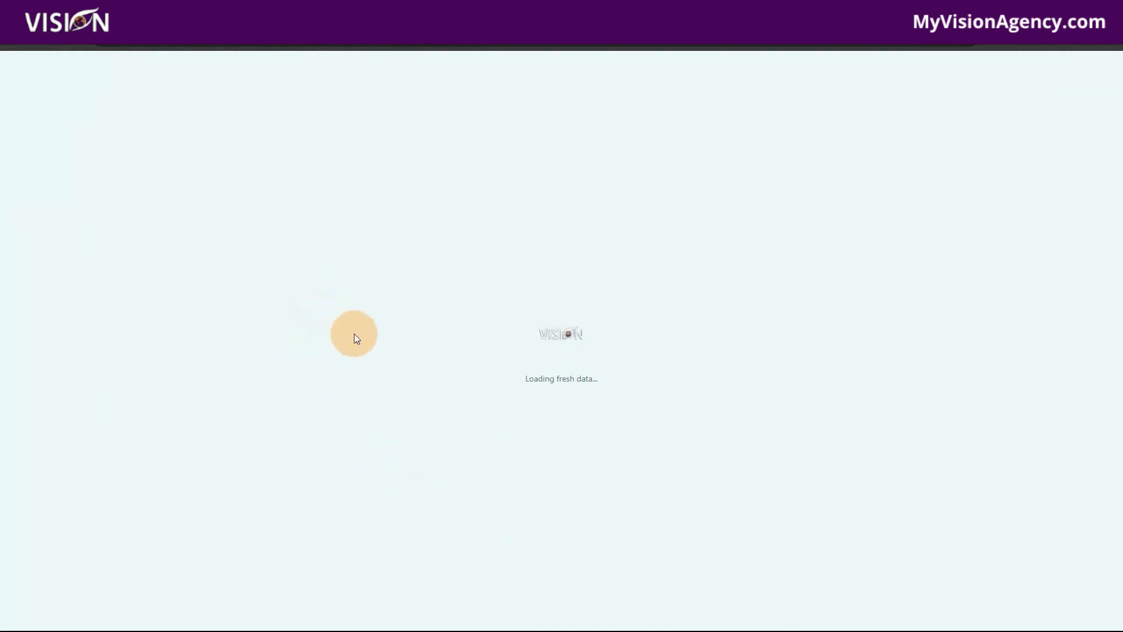
pyautogui.scroll(-5, 302, 406)
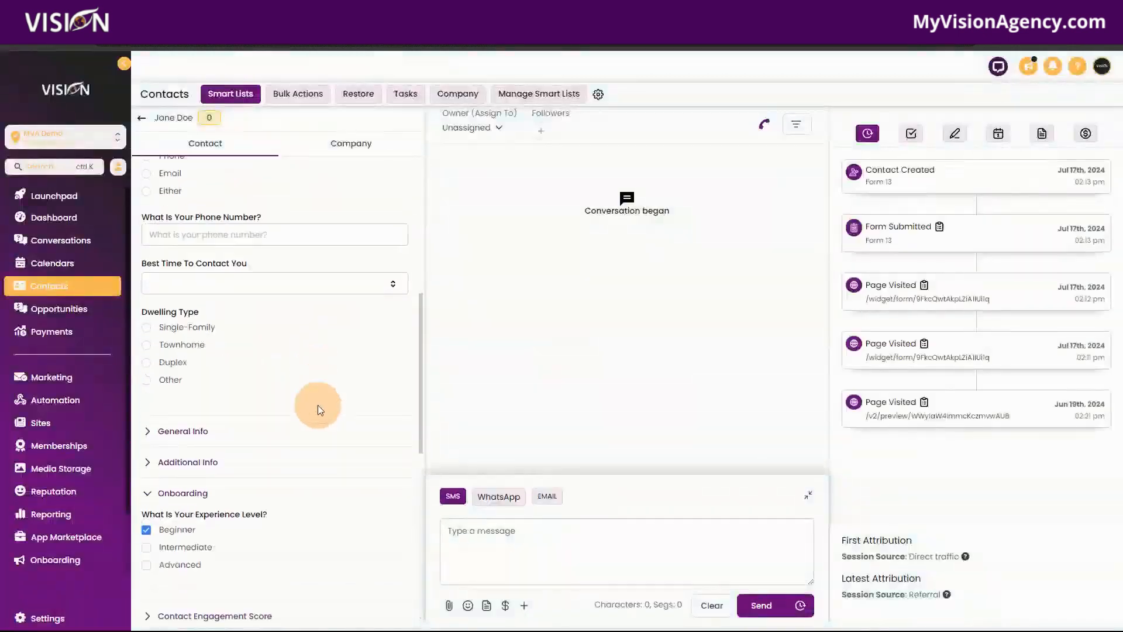
pyautogui.scroll(-3, 318, 409)
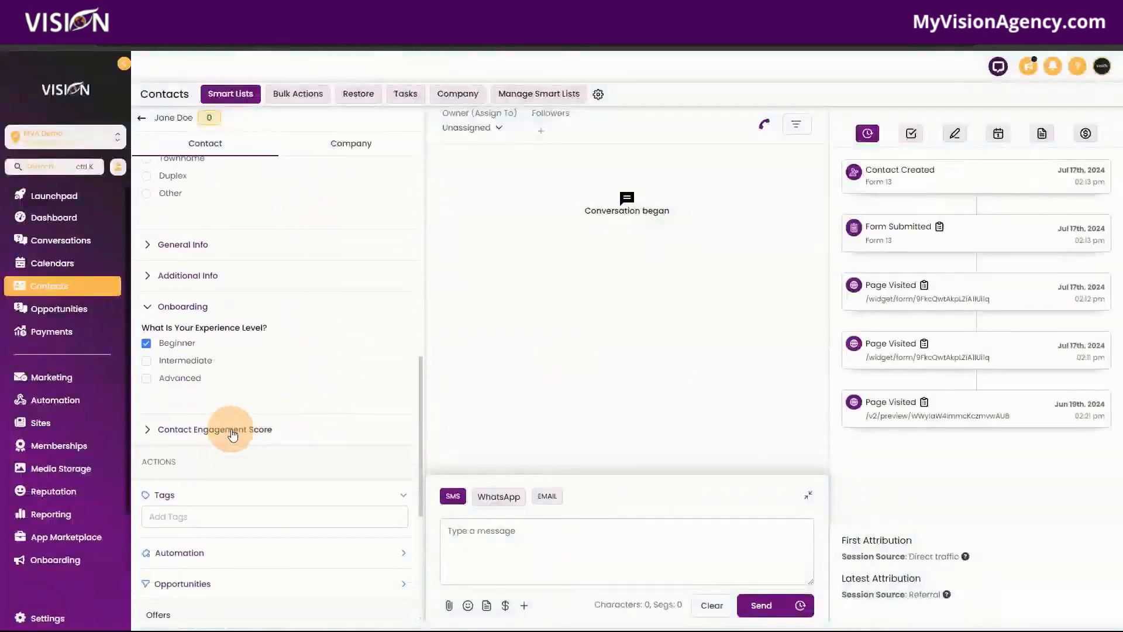
pyautogui.click(233, 432)
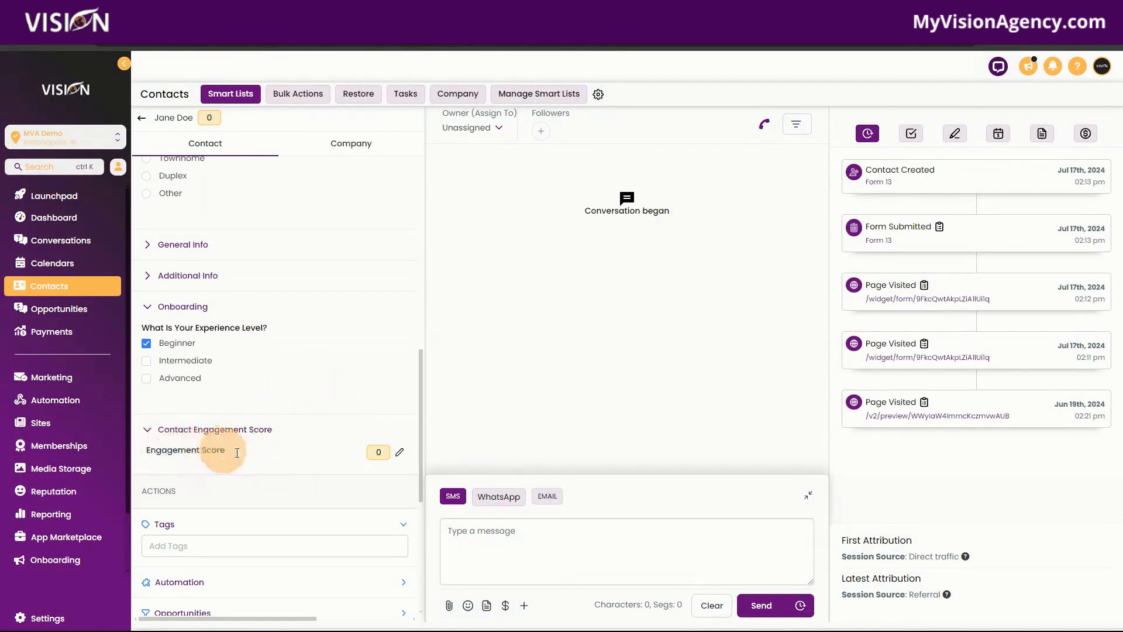
# Open the contact's engagement score for editing, view the Add and Subtract options and cancel the edit
pyautogui.click(399, 456)
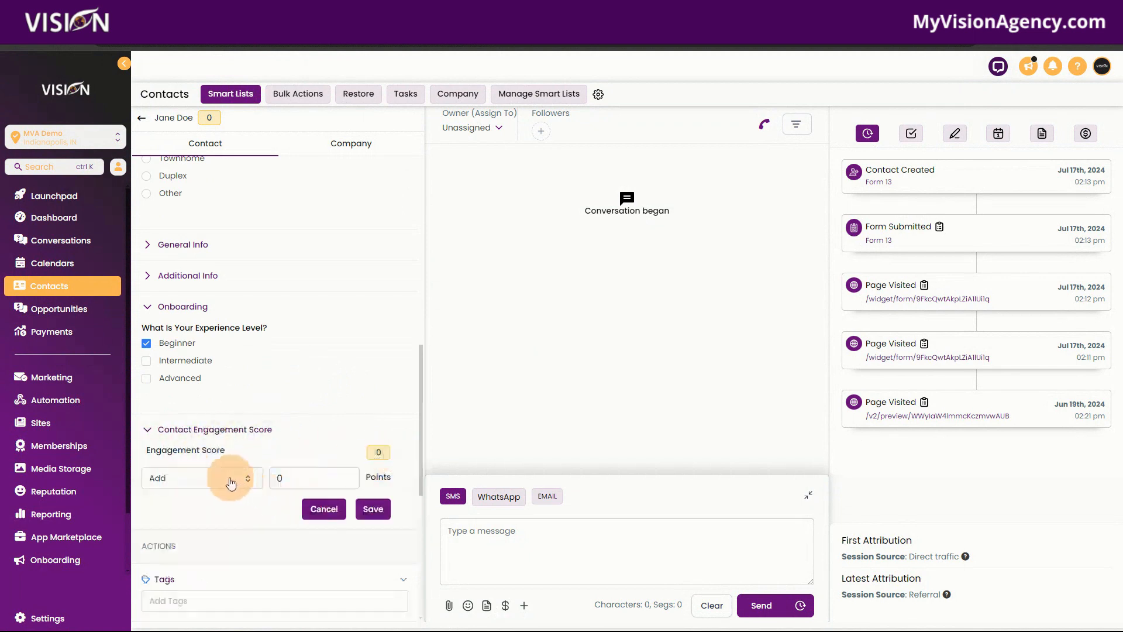
pyautogui.click(230, 482)
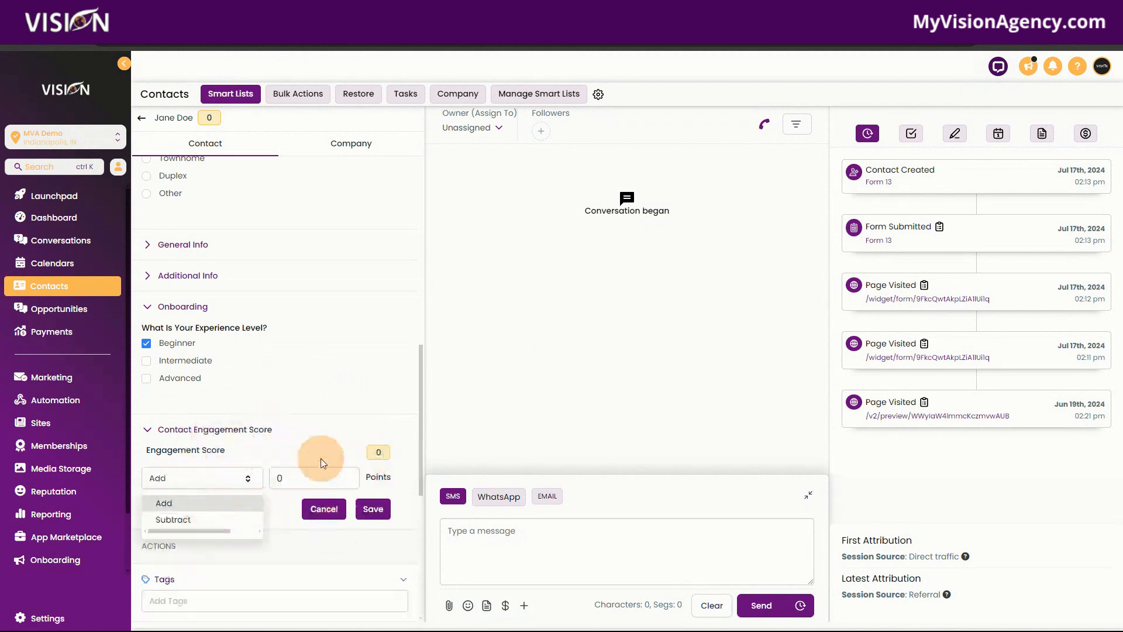
pyautogui.click(321, 509)
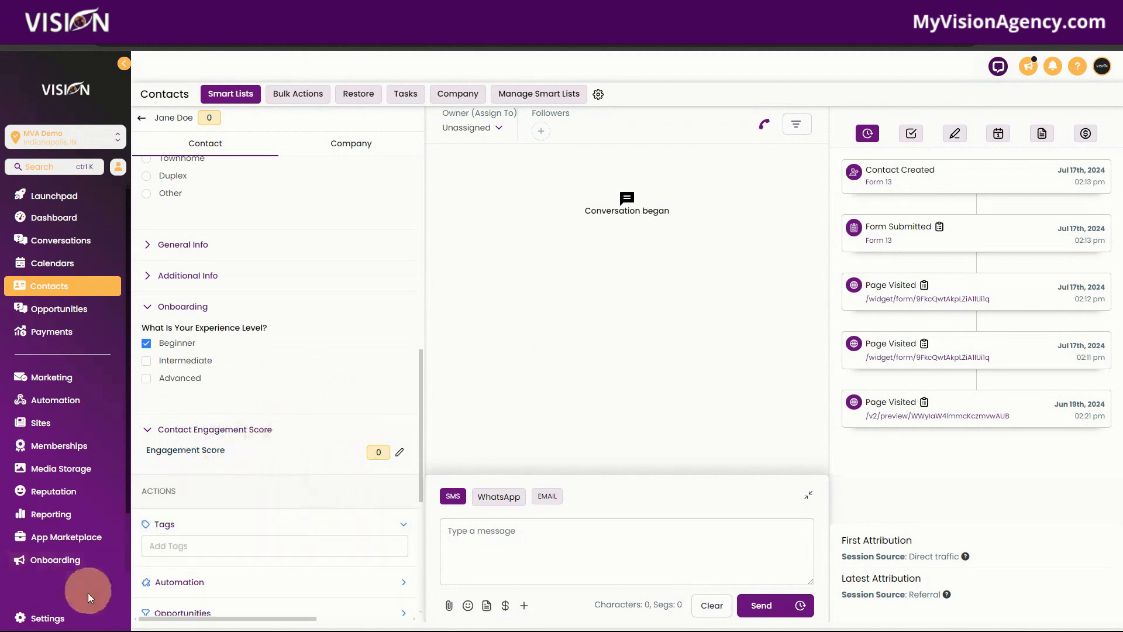
# Open the Domains page in the account settings and start adding a domain
pyautogui.click(47, 613)
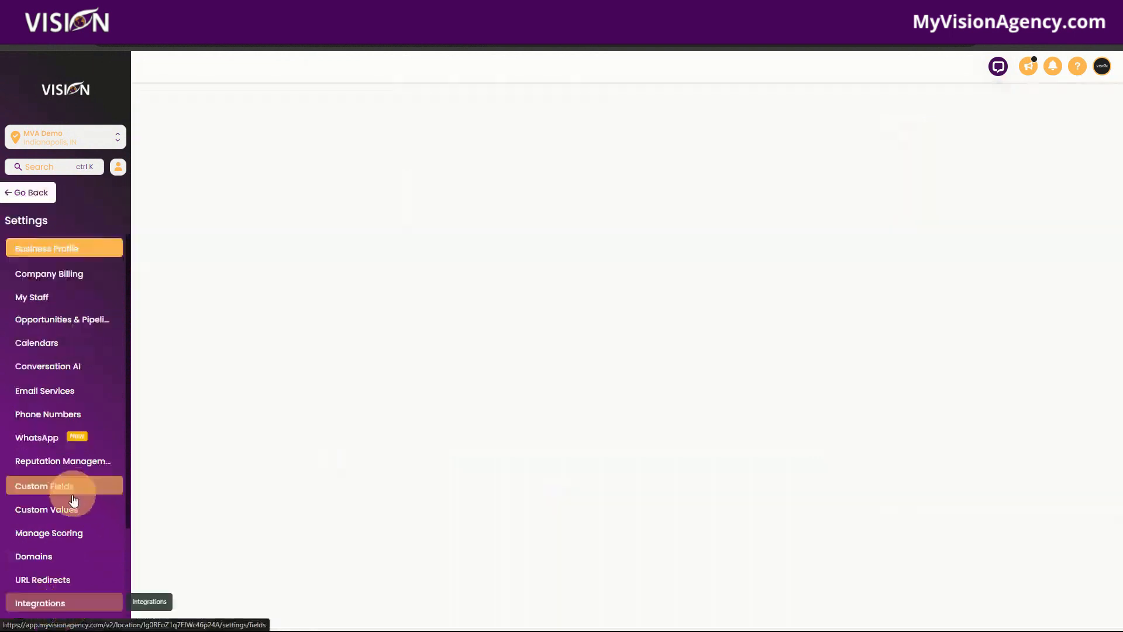
pyautogui.scroll(-2, 73, 564)
pyautogui.click(65, 450)
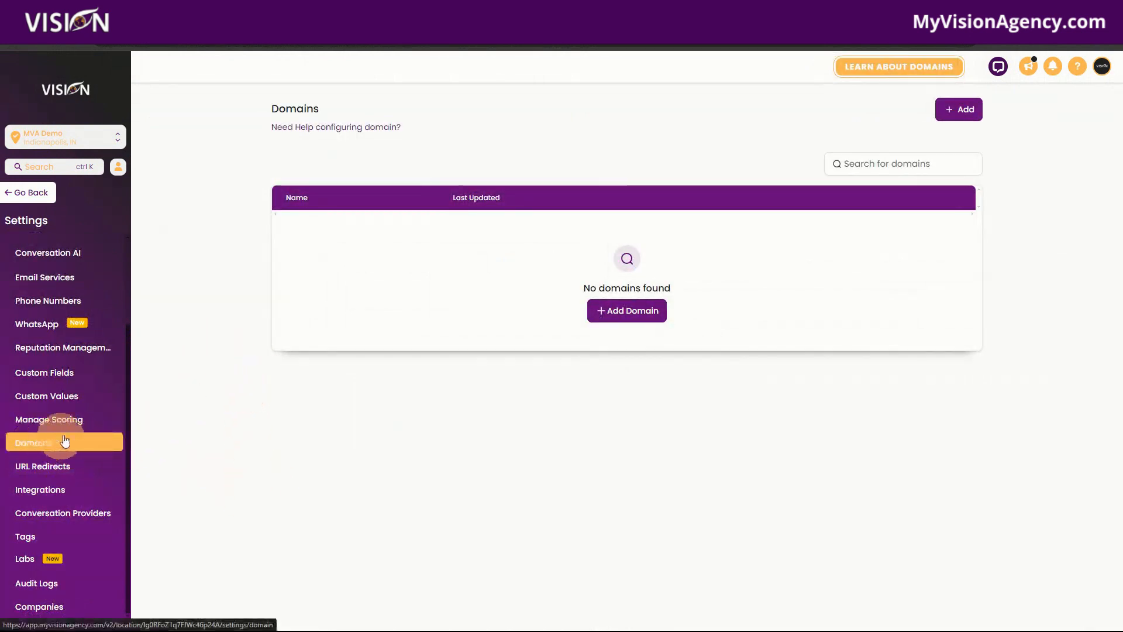
pyautogui.click(618, 314)
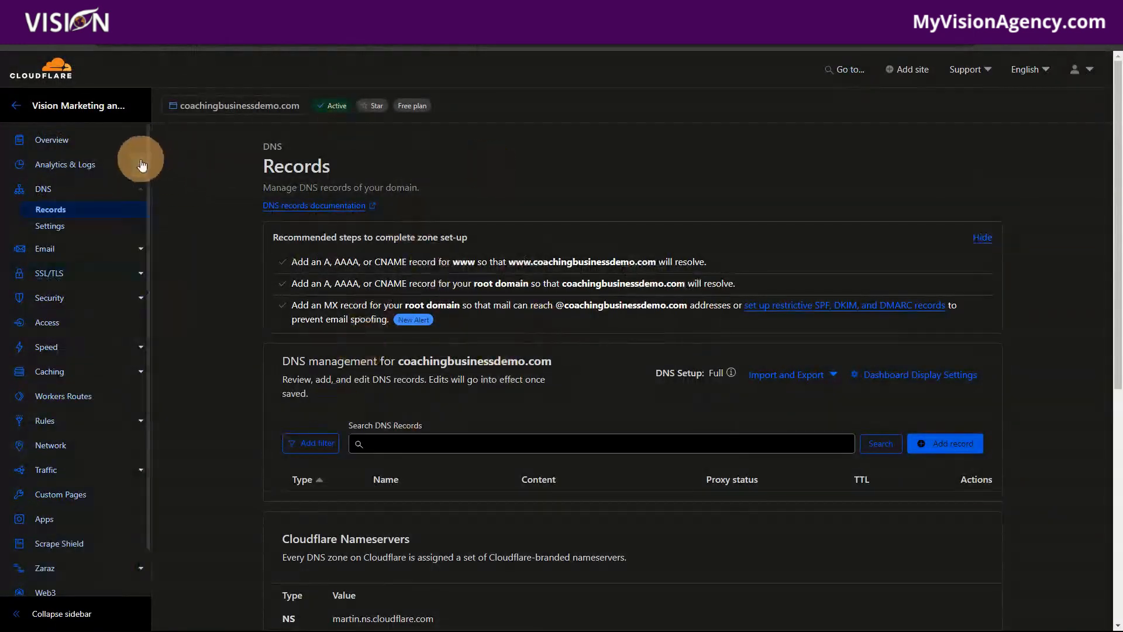
# View the Cloudflare account's domain list, return to HighLevel and enter coachingbusinessdemo.com as the Domain URL
pyautogui.moveTo(180, 107); pyautogui.dragTo(258, 108)
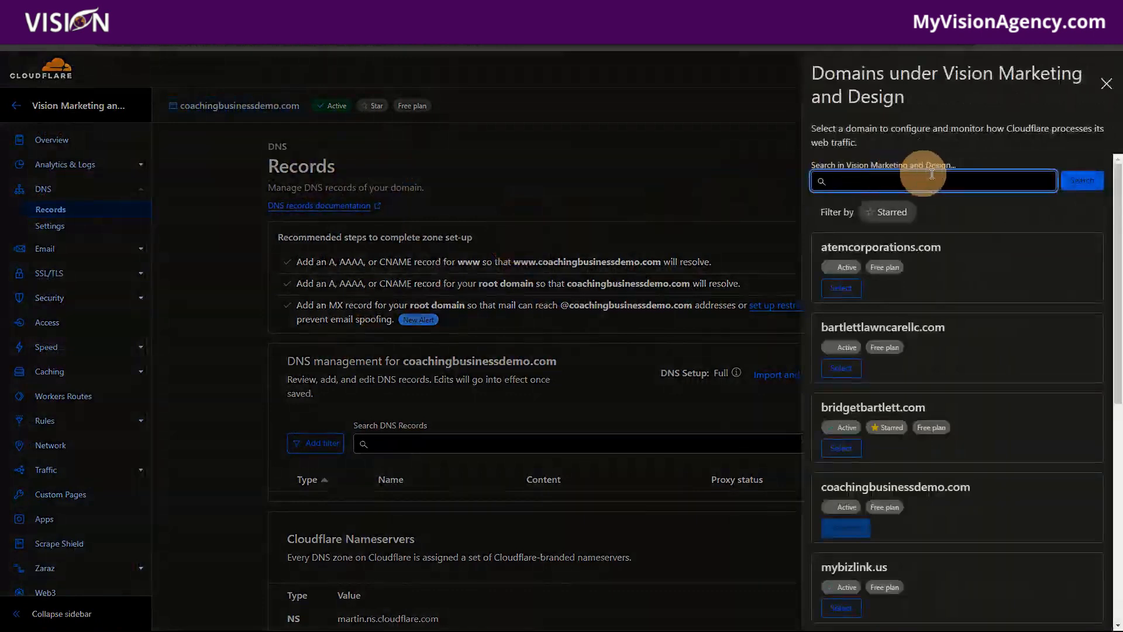
pyautogui.click(1107, 83)
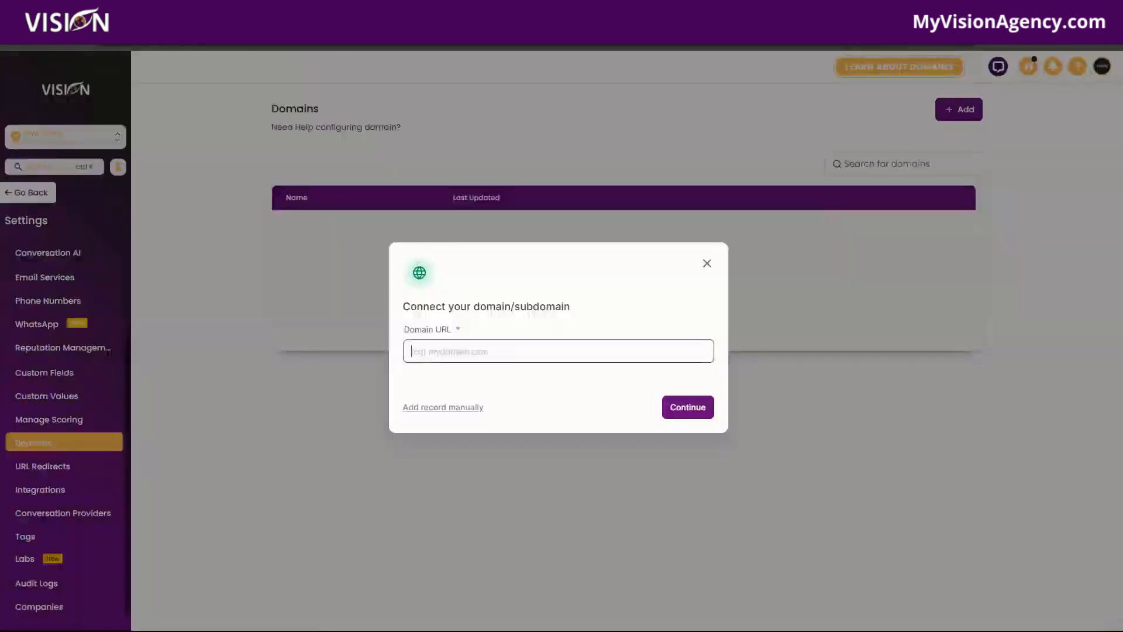
pyautogui.click(482, 338)
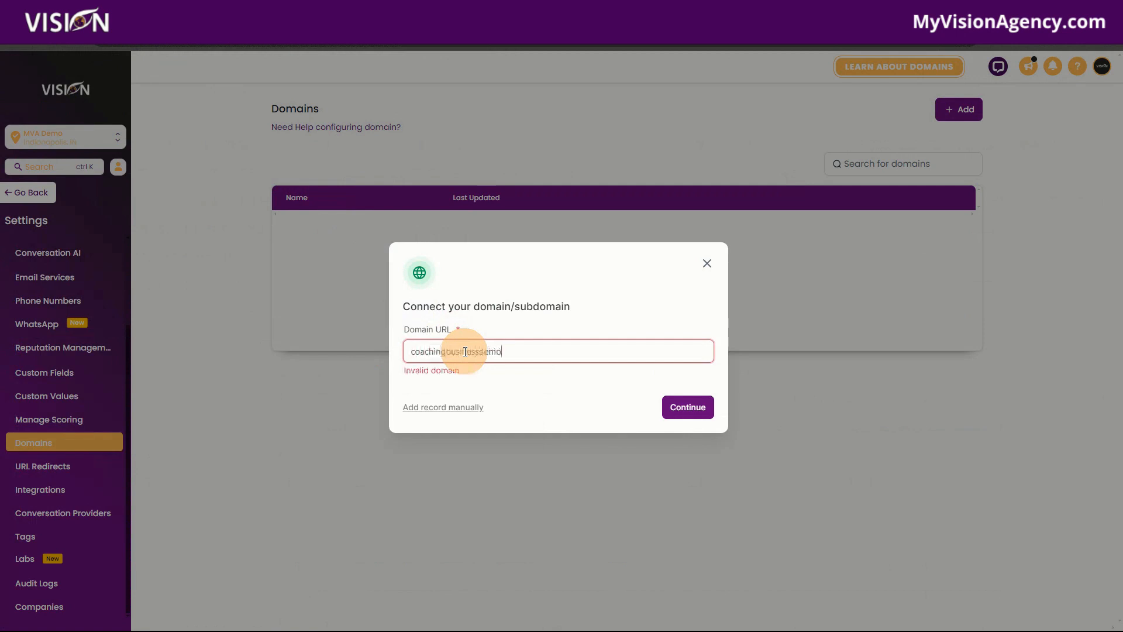
pyautogui.write('.com')
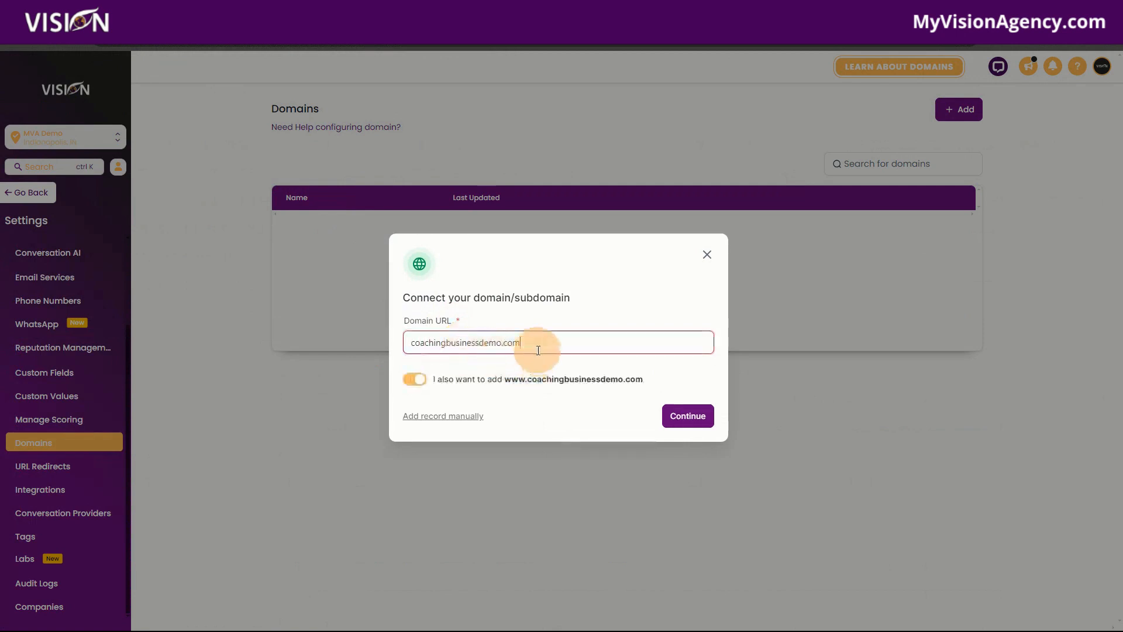
pyautogui.moveTo(529, 345); pyautogui.dragTo(409, 344)
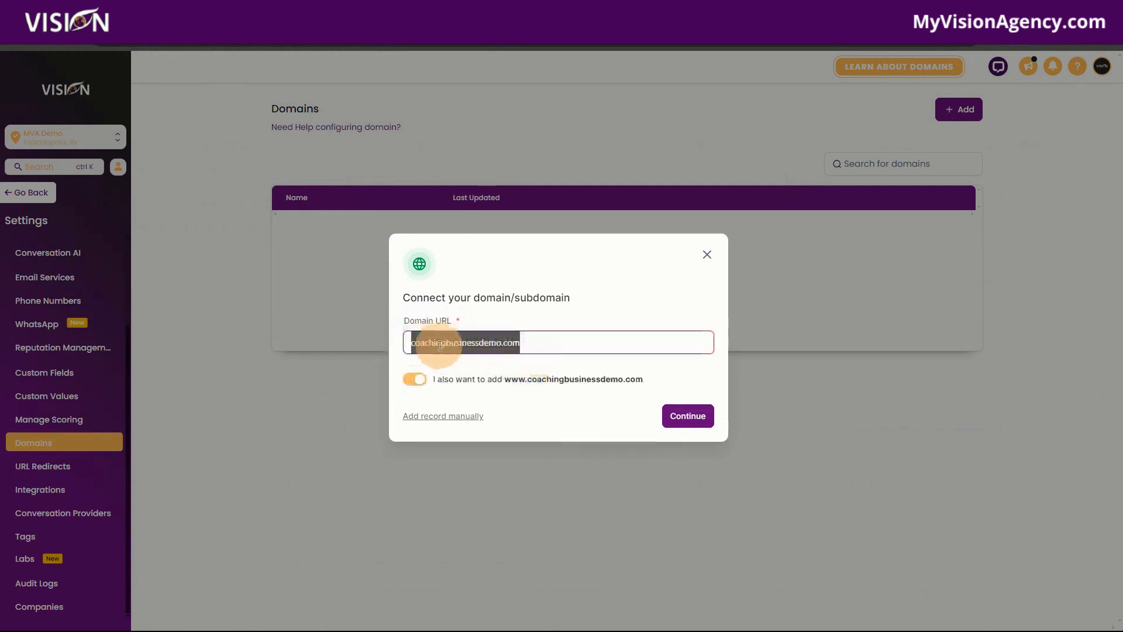
pyautogui.click(463, 343)
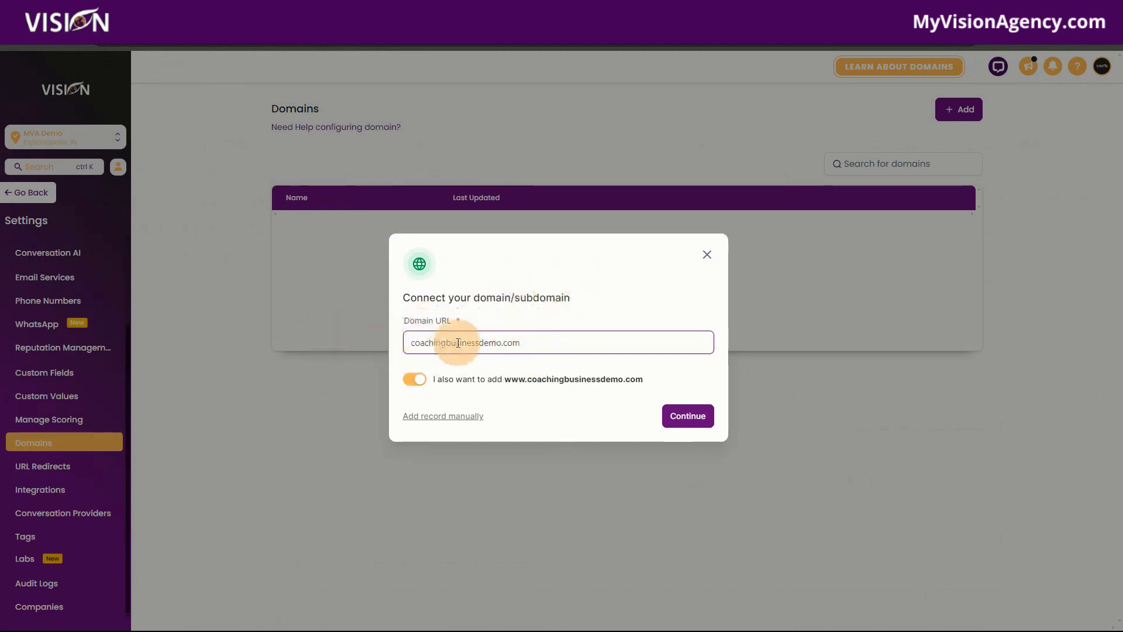
pyautogui.click(413, 343)
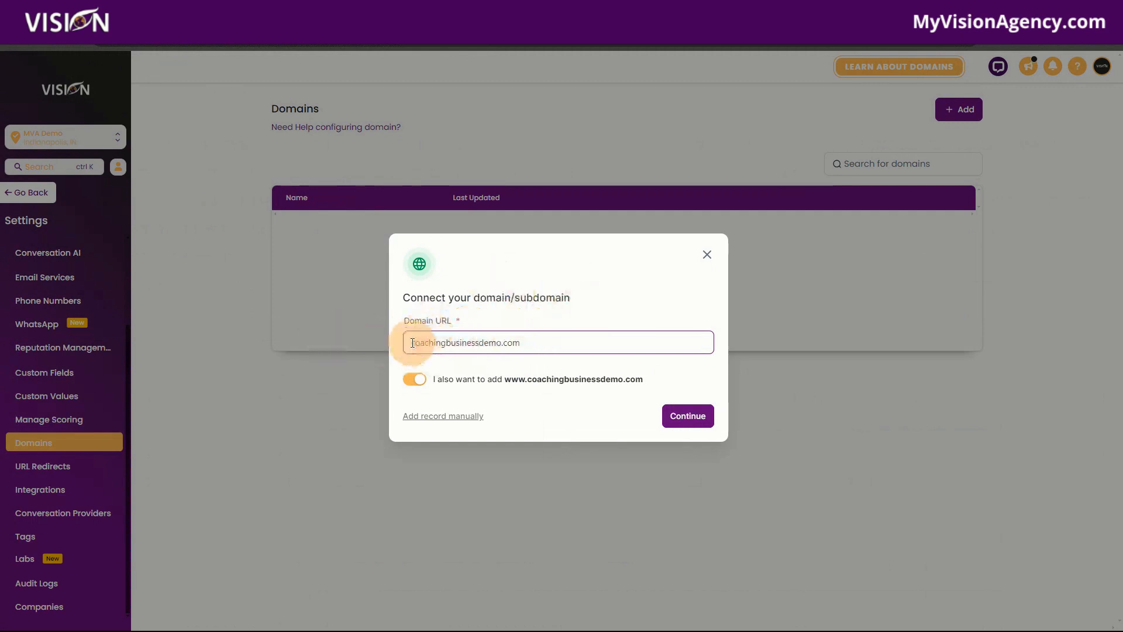
pyautogui.write('tesyt')
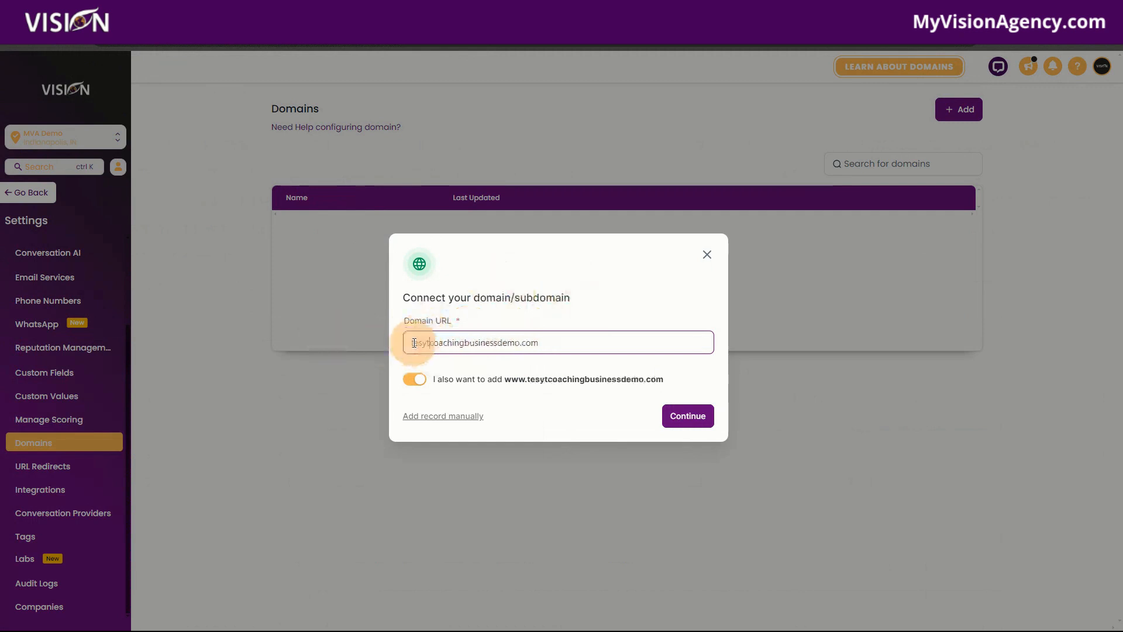
pyautogui.press('BackSpace')
pyautogui.press('BackSpace')
pyautogui.write('t')
pyautogui.press('BackSpace')
pyautogui.press('BackSpace')
pyautogui.press('BackSpace')
pyautogui.press('BackSpace')
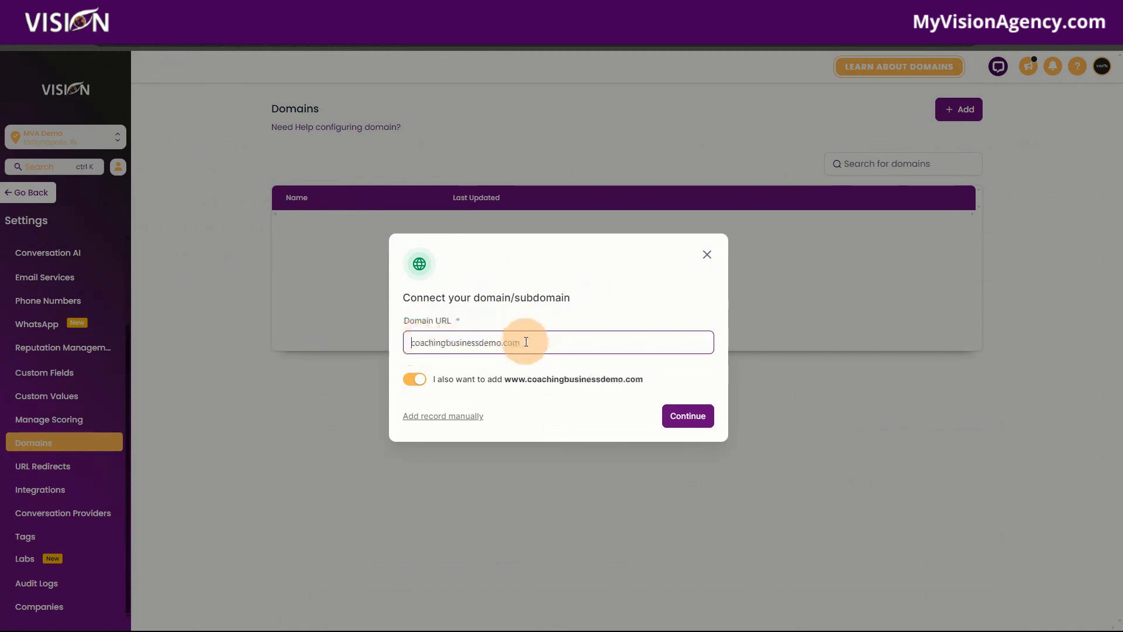
# Review the root and www versions of coachingbusinessdemo.com, keep both included and continue to the required manual DNS records
pyautogui.moveTo(526, 342); pyautogui.dragTo(388, 356)
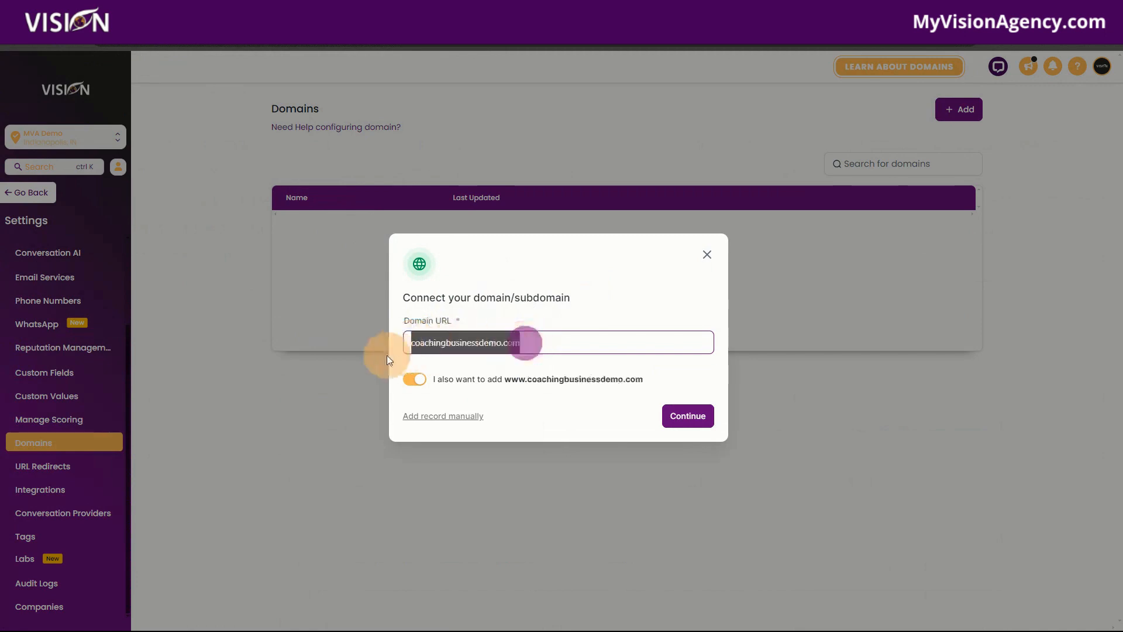
pyautogui.click(469, 305)
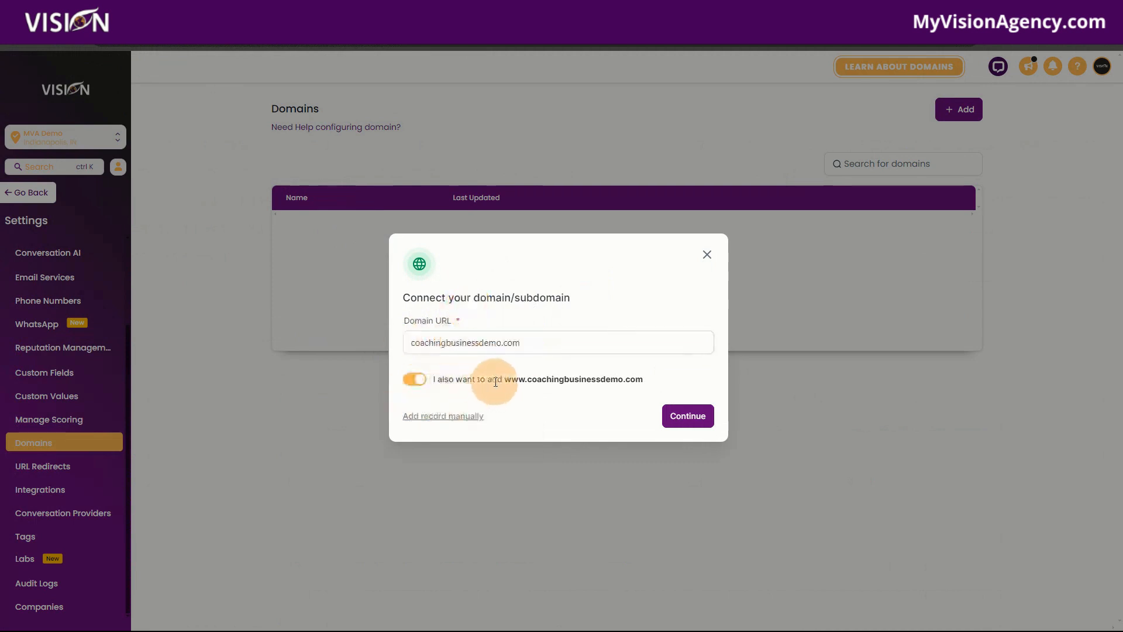
pyautogui.moveTo(503, 381); pyautogui.dragTo(528, 379)
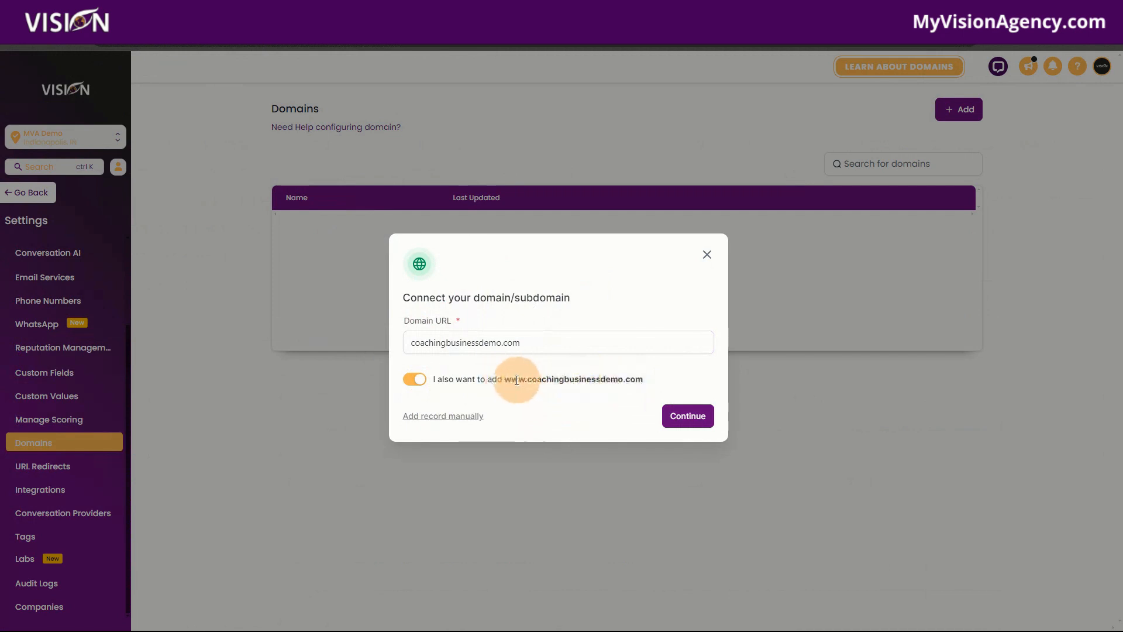
pyautogui.moveTo(412, 343); pyautogui.dragTo(561, 347)
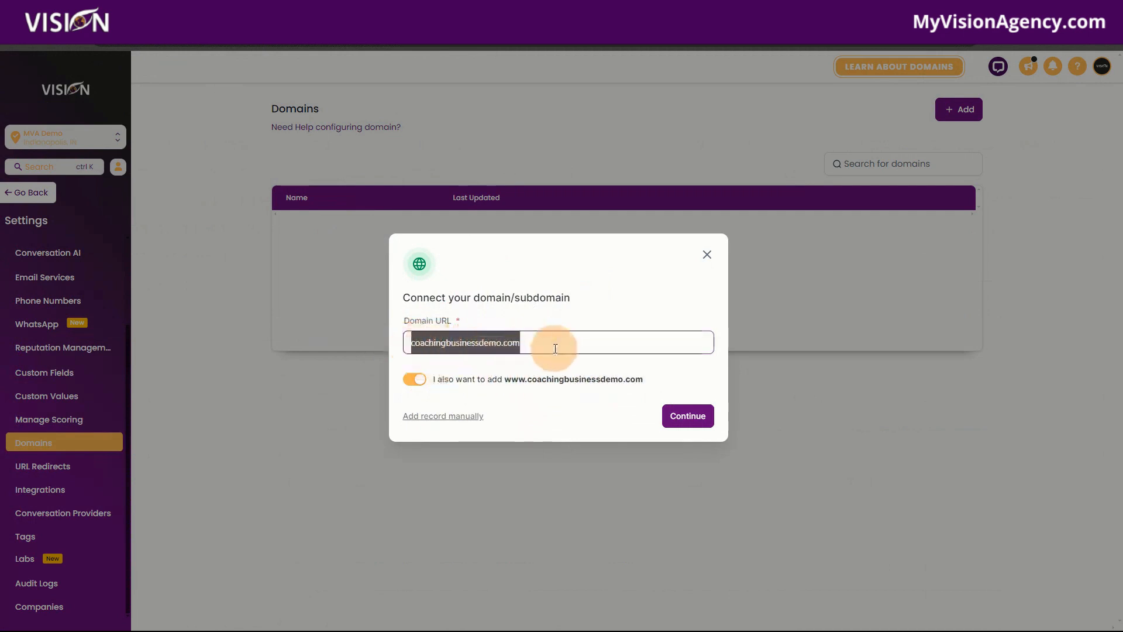
pyautogui.click(490, 394)
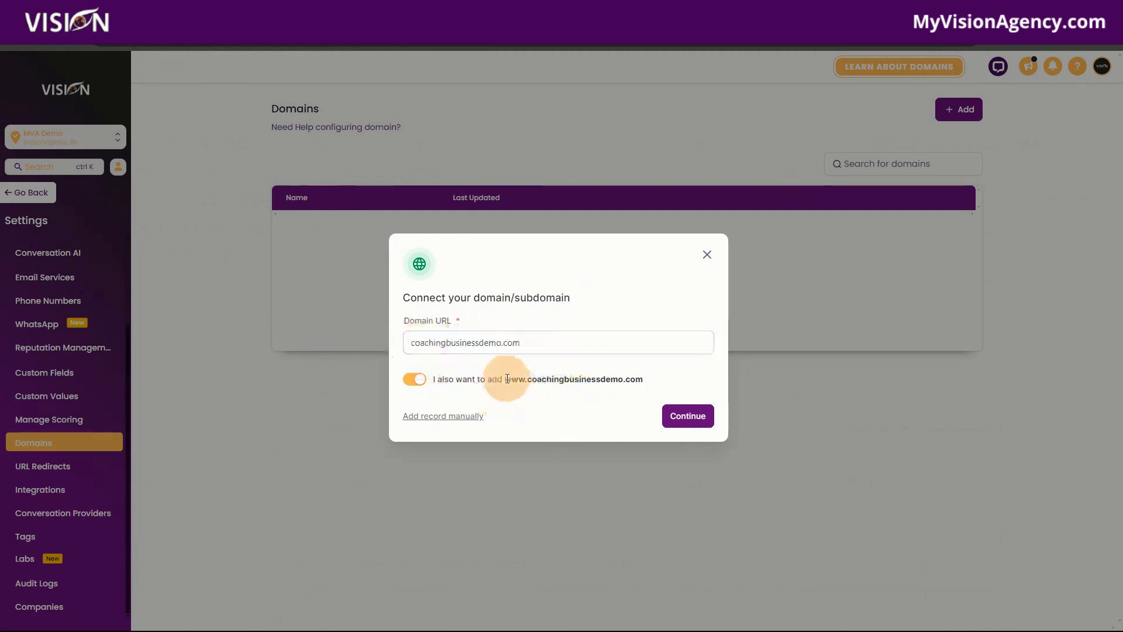
pyautogui.click(507, 379)
pyautogui.click(652, 377)
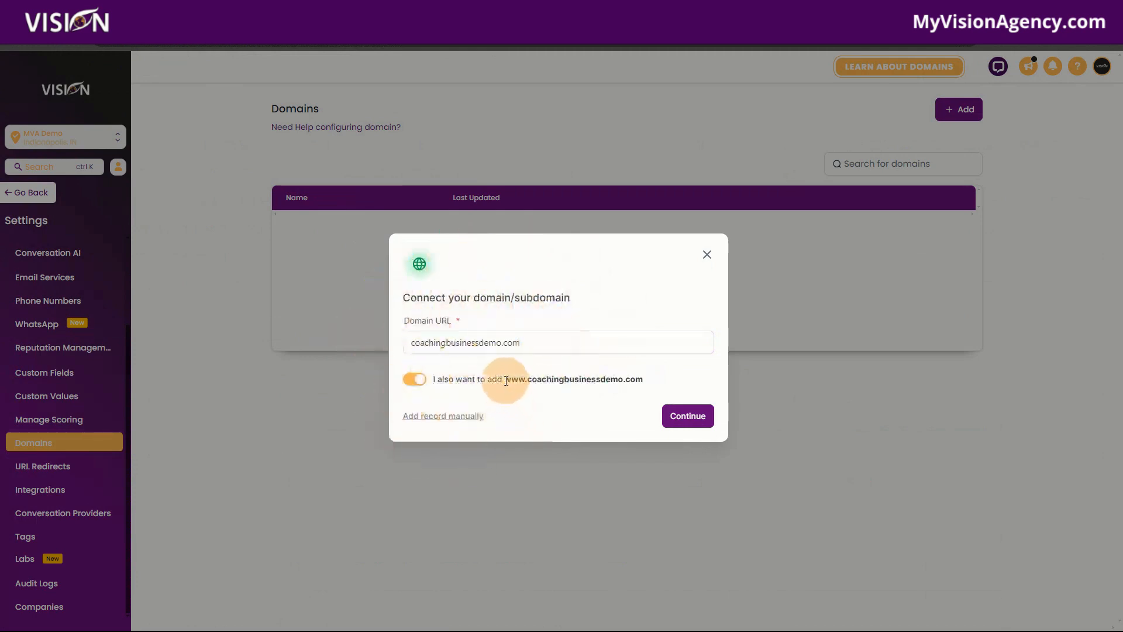
pyautogui.moveTo(506, 381); pyautogui.dragTo(636, 383)
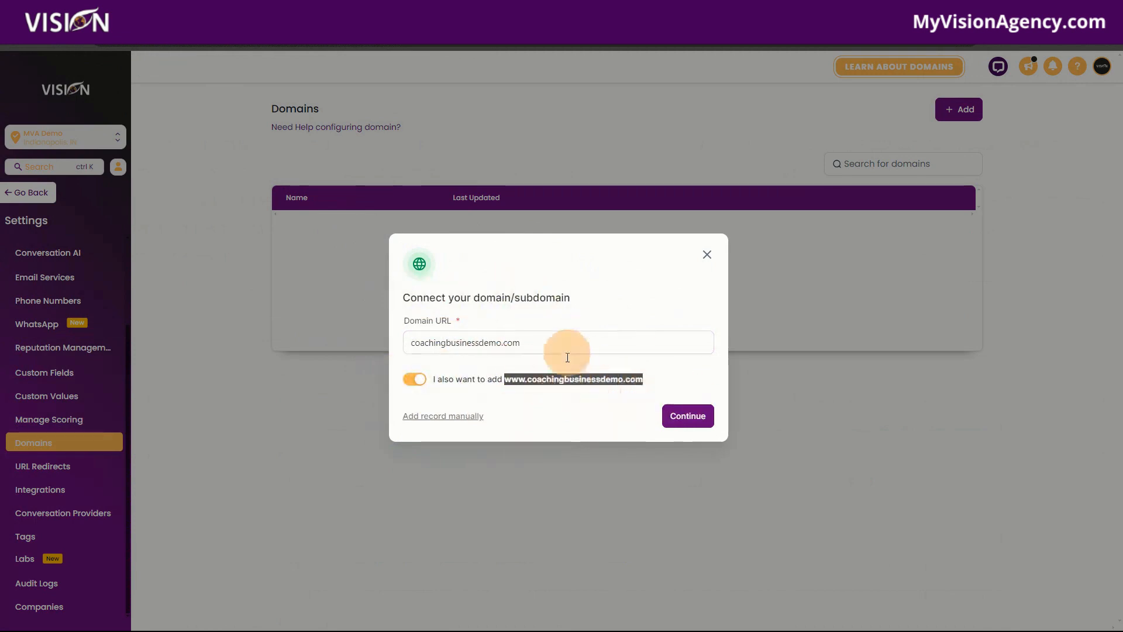
pyautogui.click(680, 418)
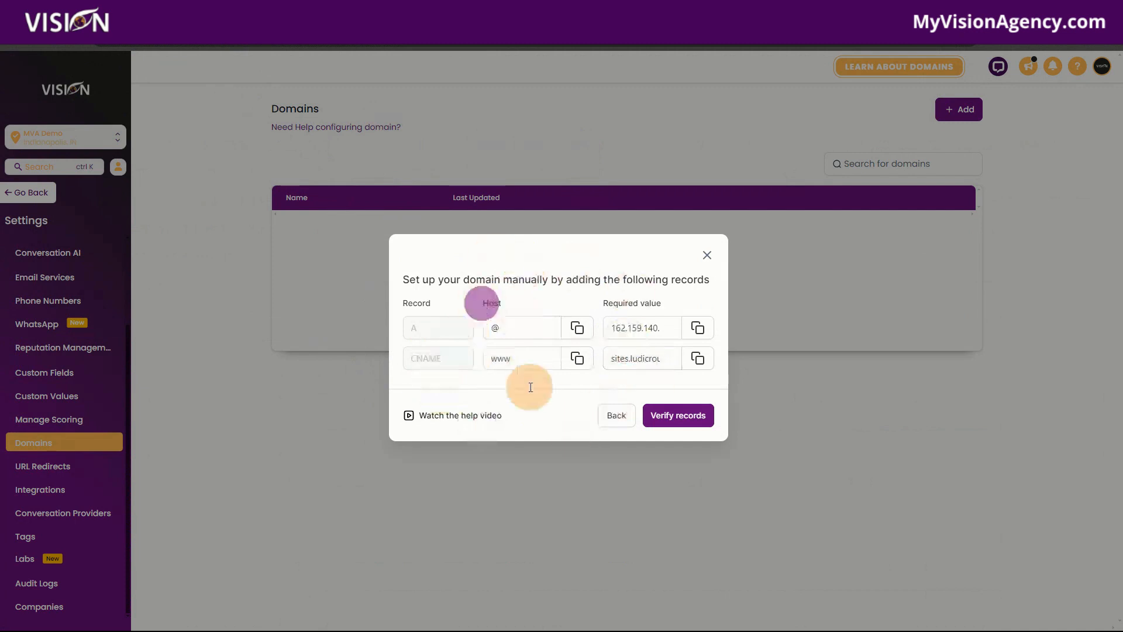
pyautogui.moveTo(482, 303); pyautogui.dragTo(531, 387)
pyautogui.click(522, 279)
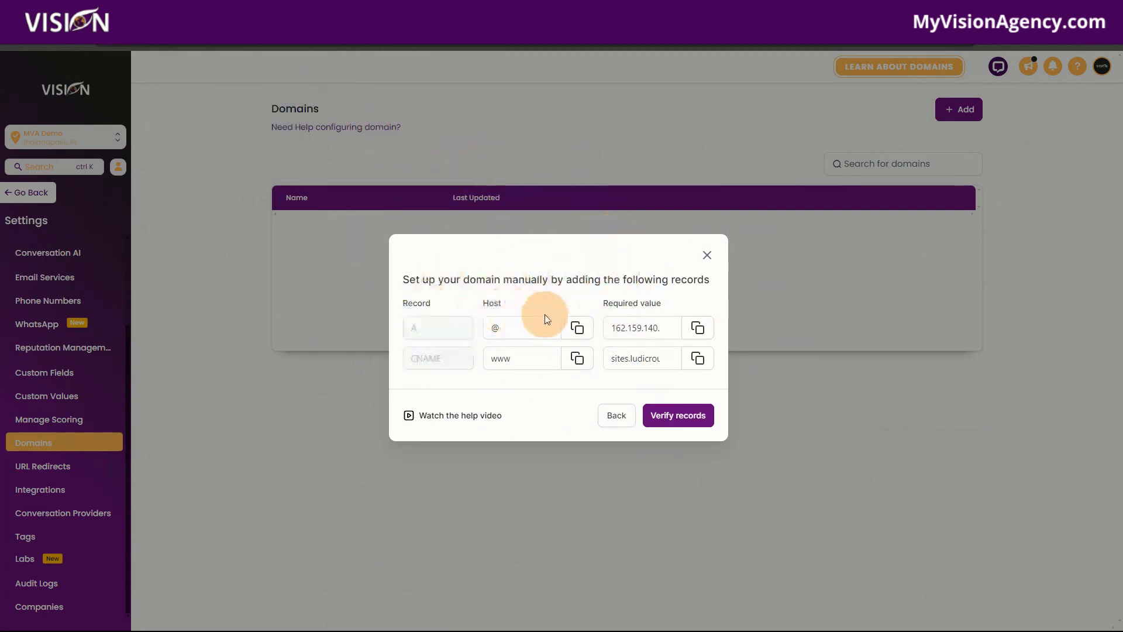
# Add and save a Cloudflare A record for coachingbusinessdemo.com with name @, IPv4 address 162.159.140.166 and DNS only proxy status
pyautogui.click(577, 331)
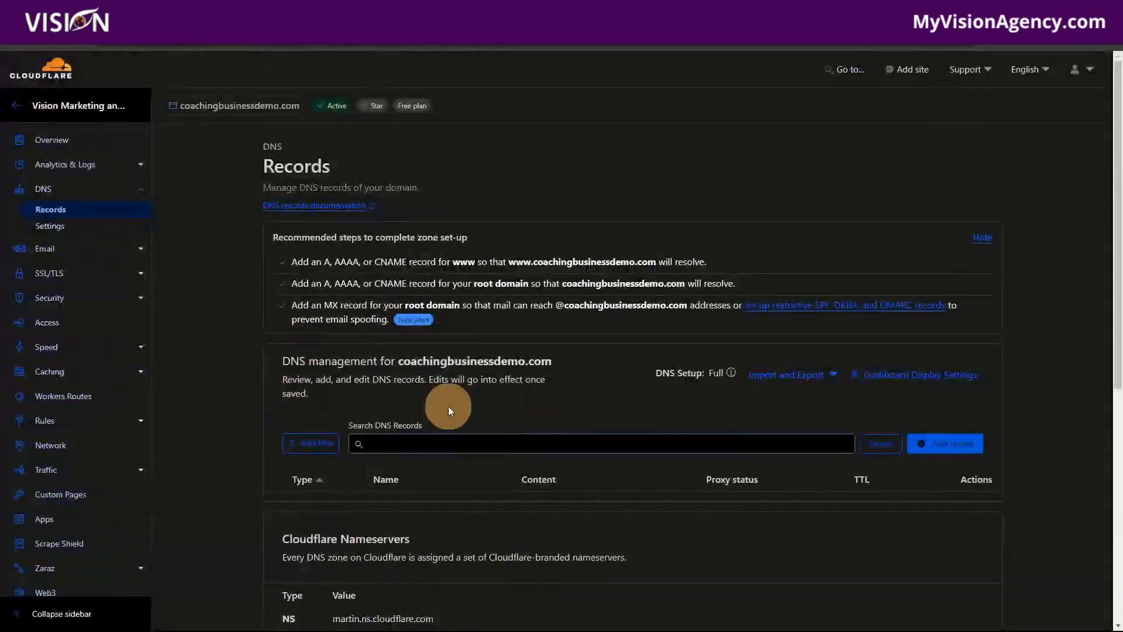
pyautogui.scroll(-2, 534, 426)
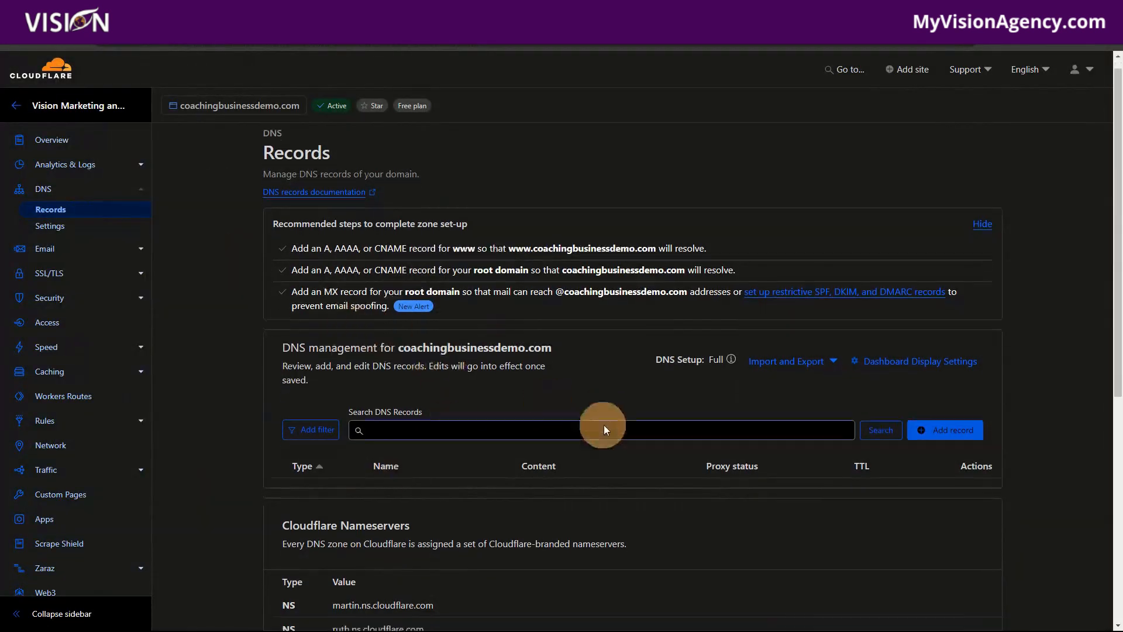
pyautogui.click(960, 326)
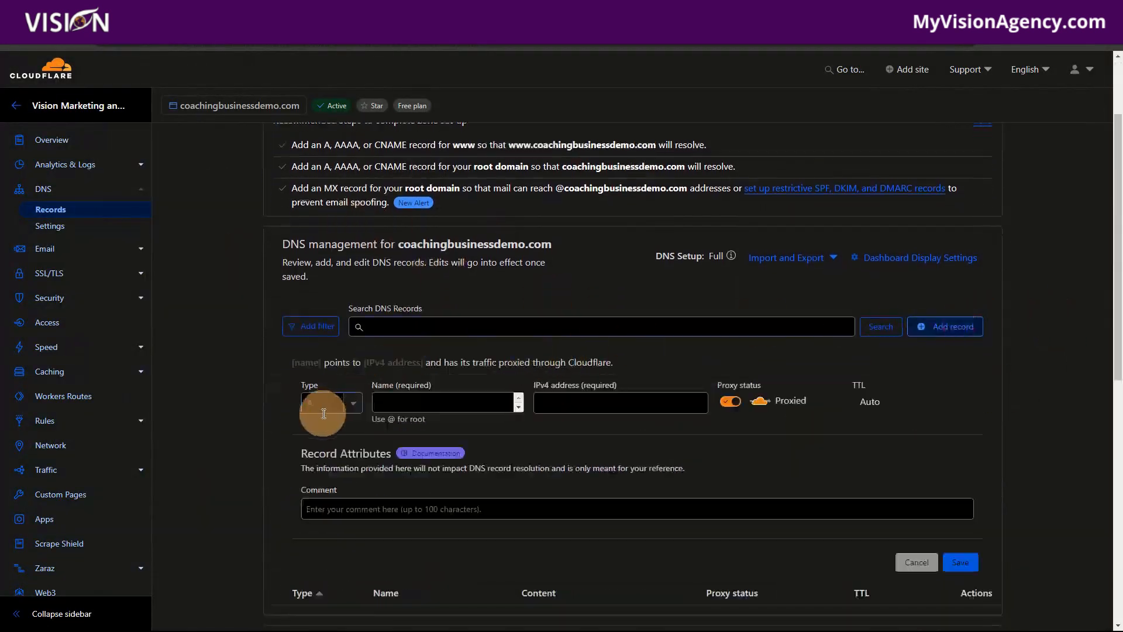
pyautogui.click(415, 402)
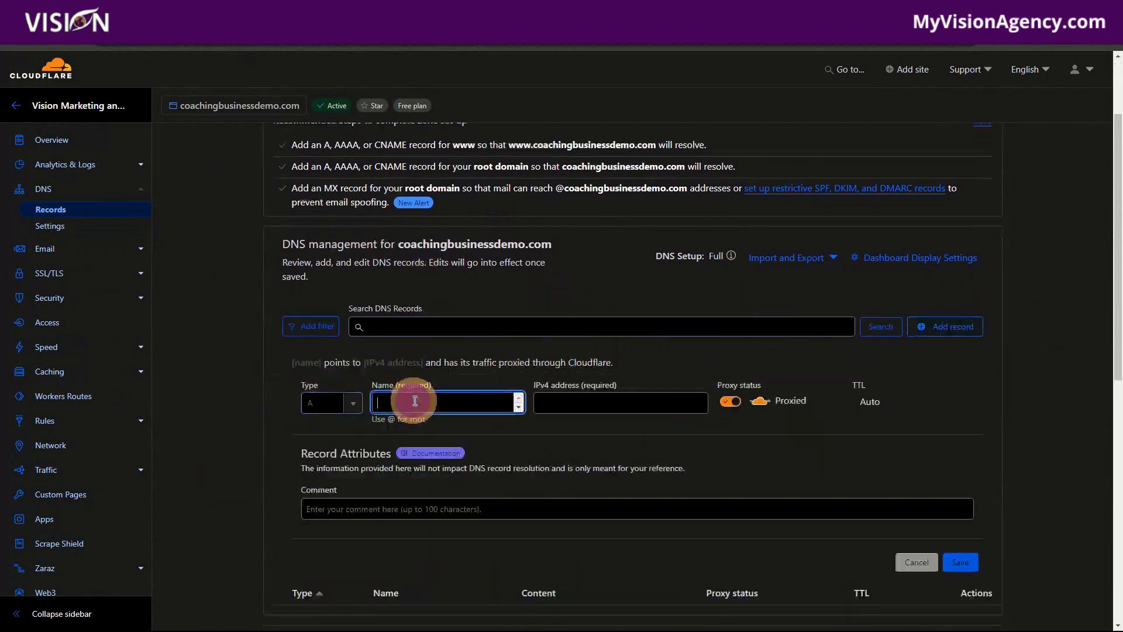
pyautogui.write('@')
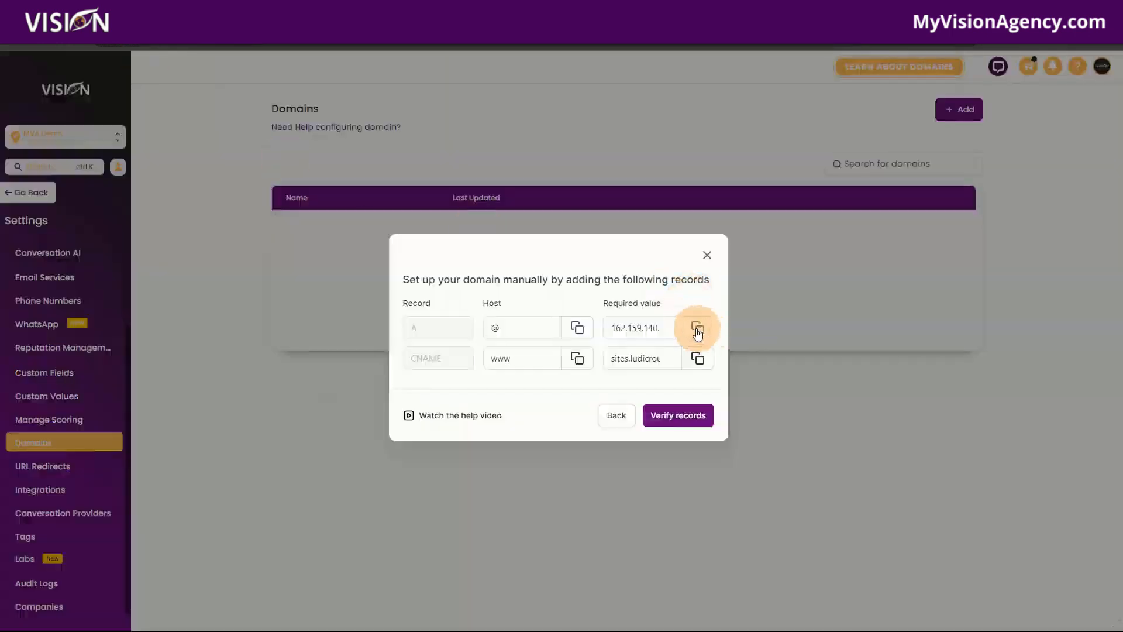
pyautogui.click(696, 329)
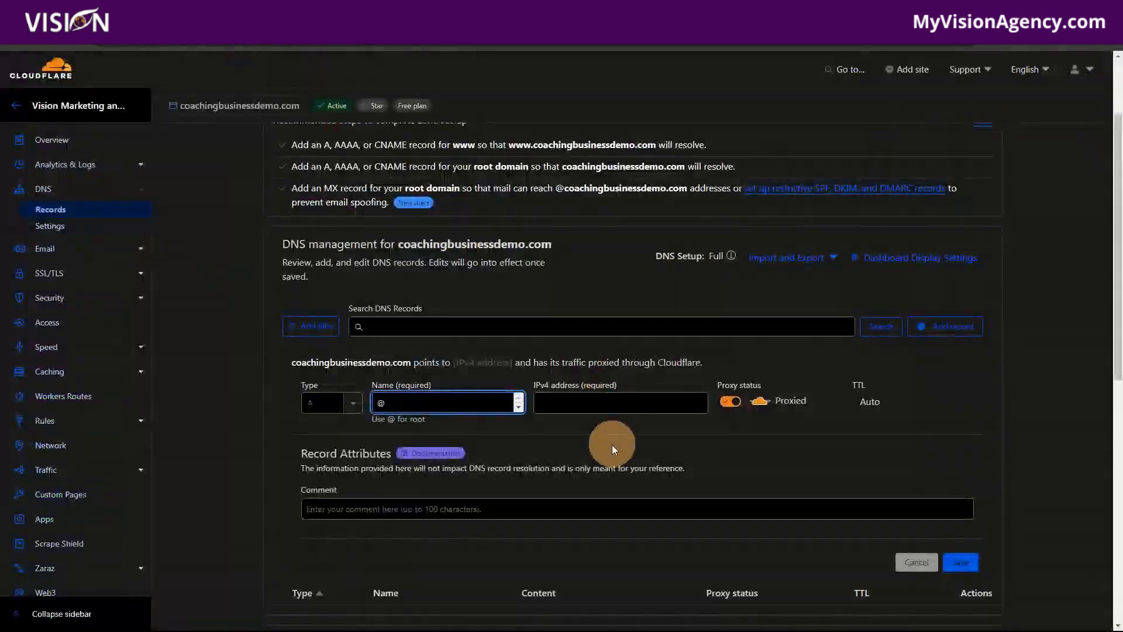
pyautogui.click(595, 402)
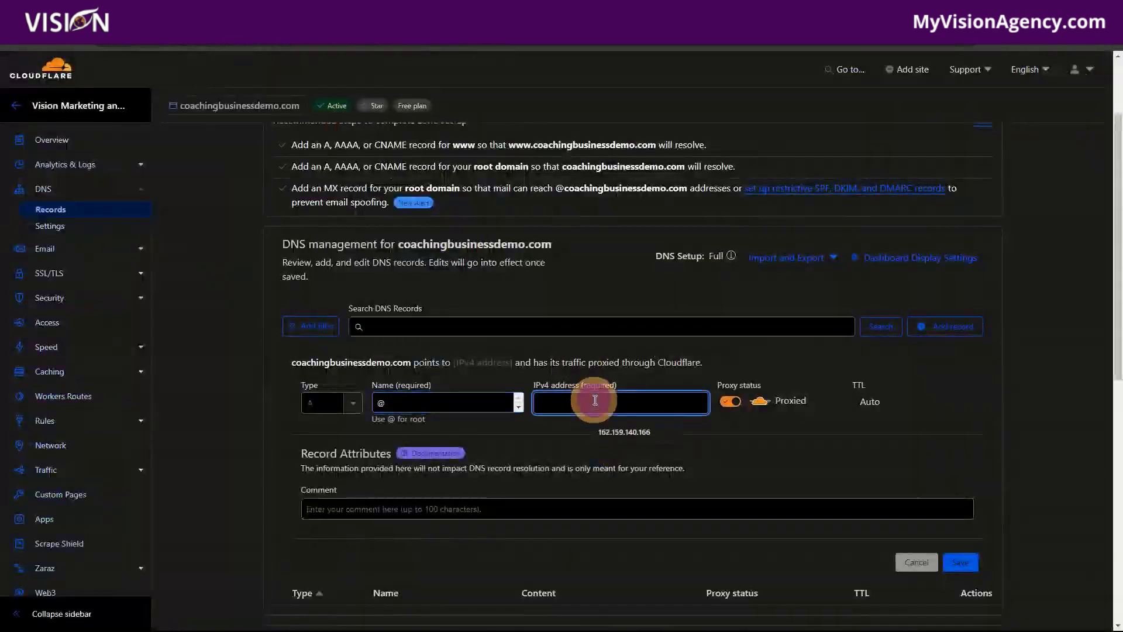
pyautogui.hotkey('ctrl', 'v')
pyautogui.click(729, 402)
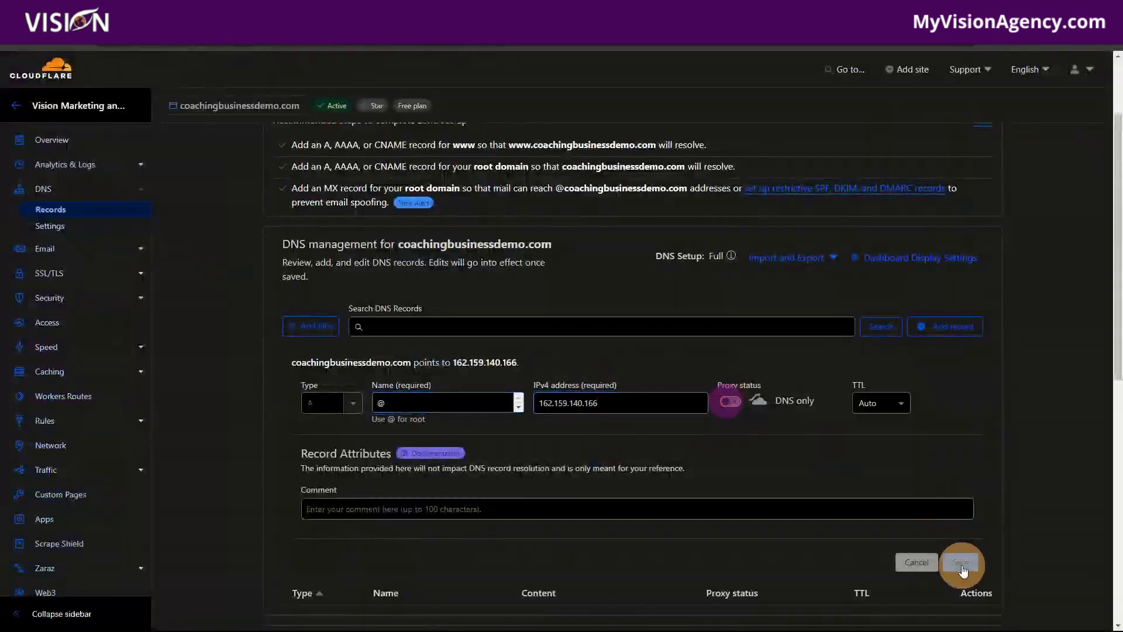
pyautogui.click(963, 566)
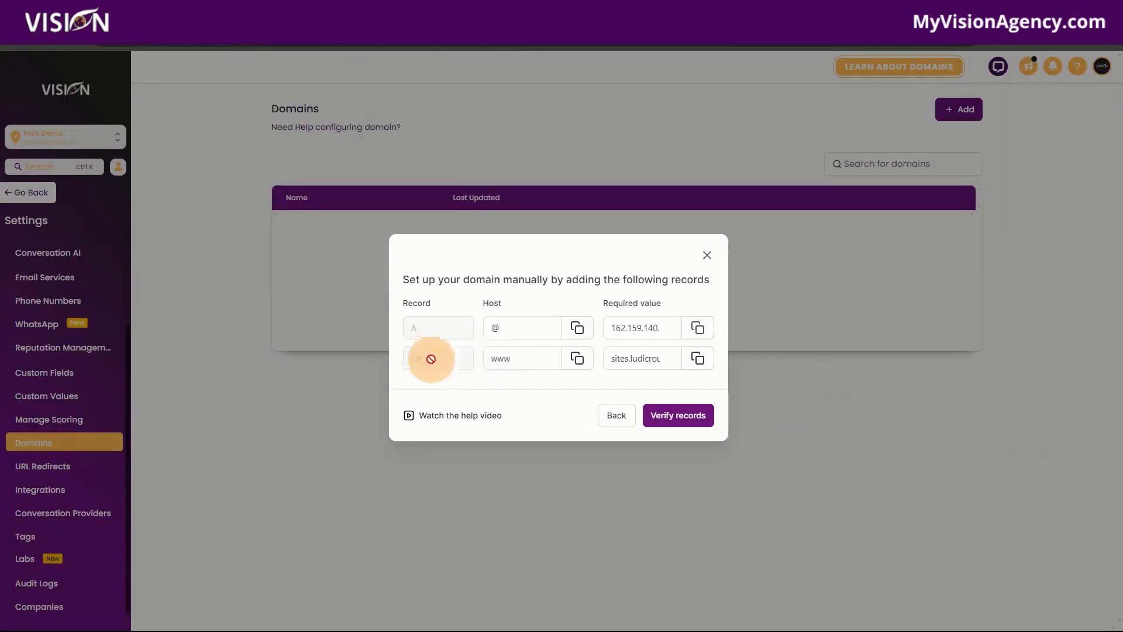
pyautogui.click(577, 358)
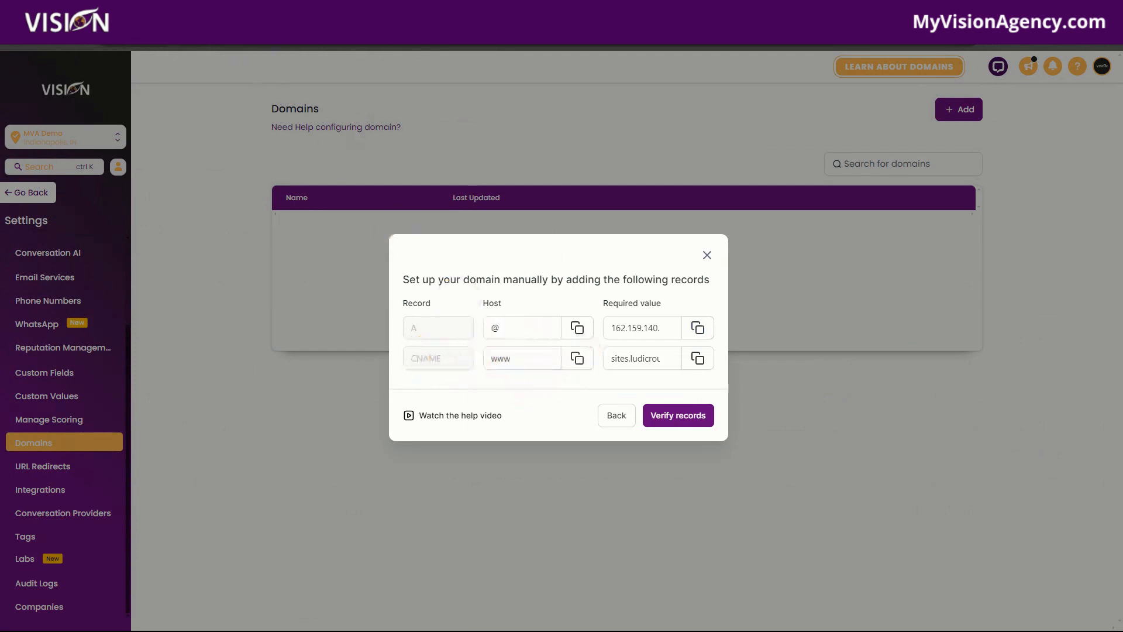
pyautogui.click(245, 13)
pyautogui.click(929, 314)
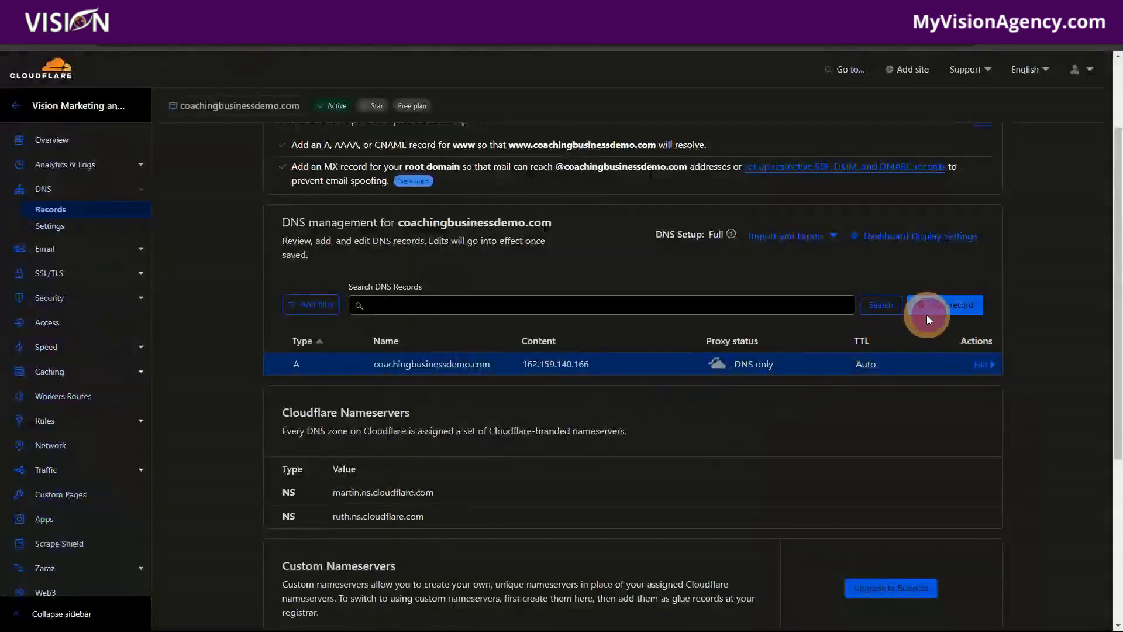
pyautogui.click(326, 380)
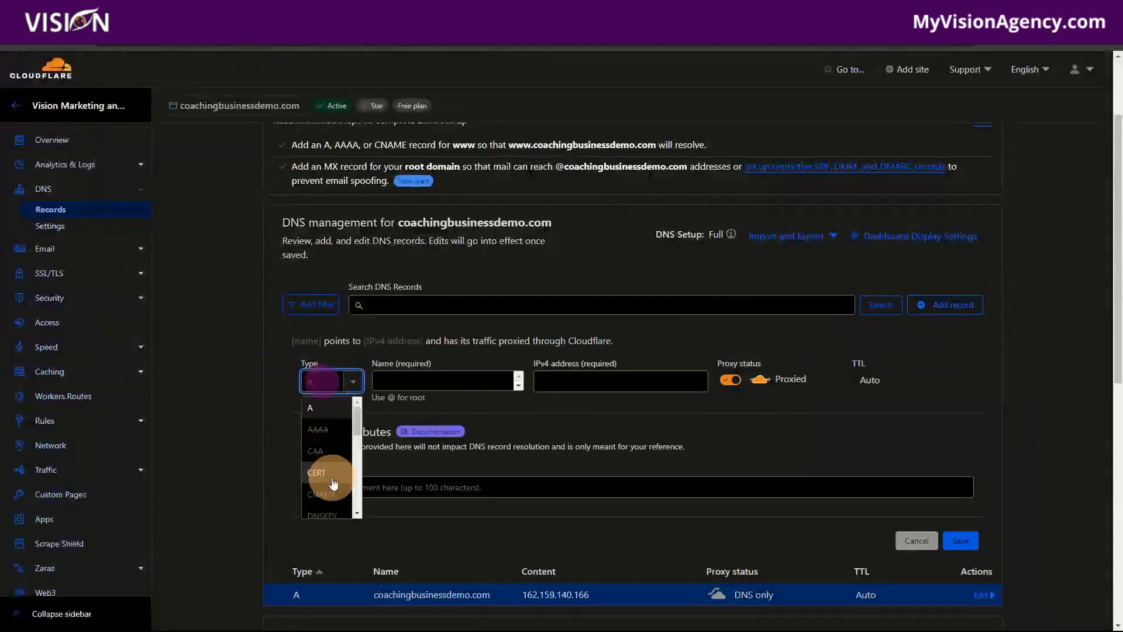
pyautogui.click(322, 494)
pyautogui.click(435, 384)
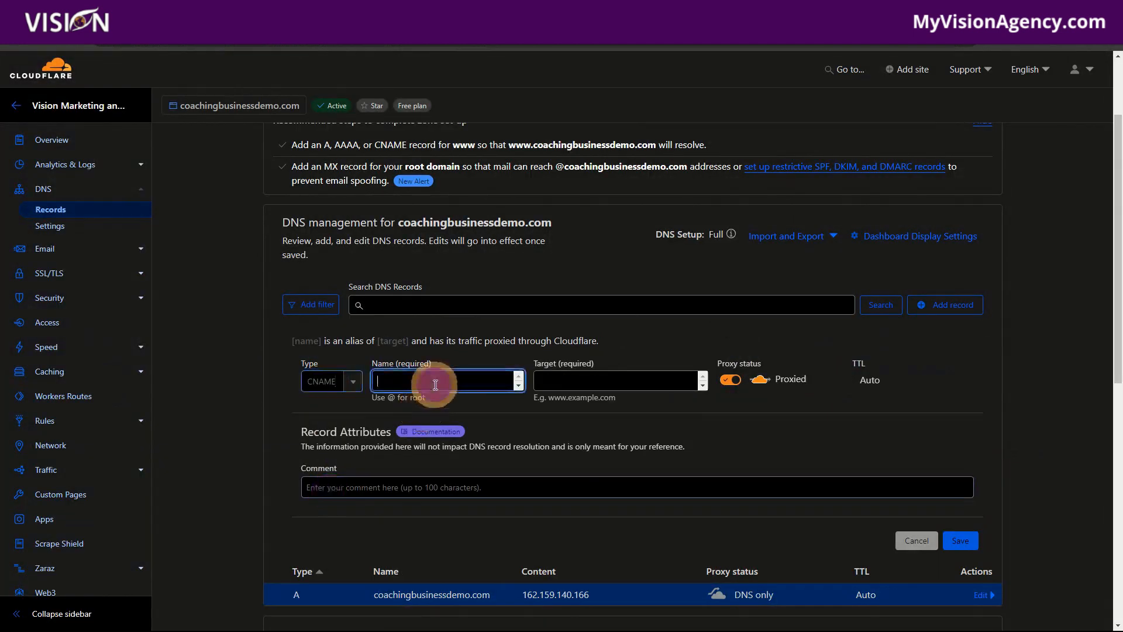
pyautogui.write('www')
# Copy the CNAME's required value from HighLevel, set the Cloudflare record's target to sites.ludicrous.cloud with DNS only proxy status, and save it
pyautogui.click(108, 13)
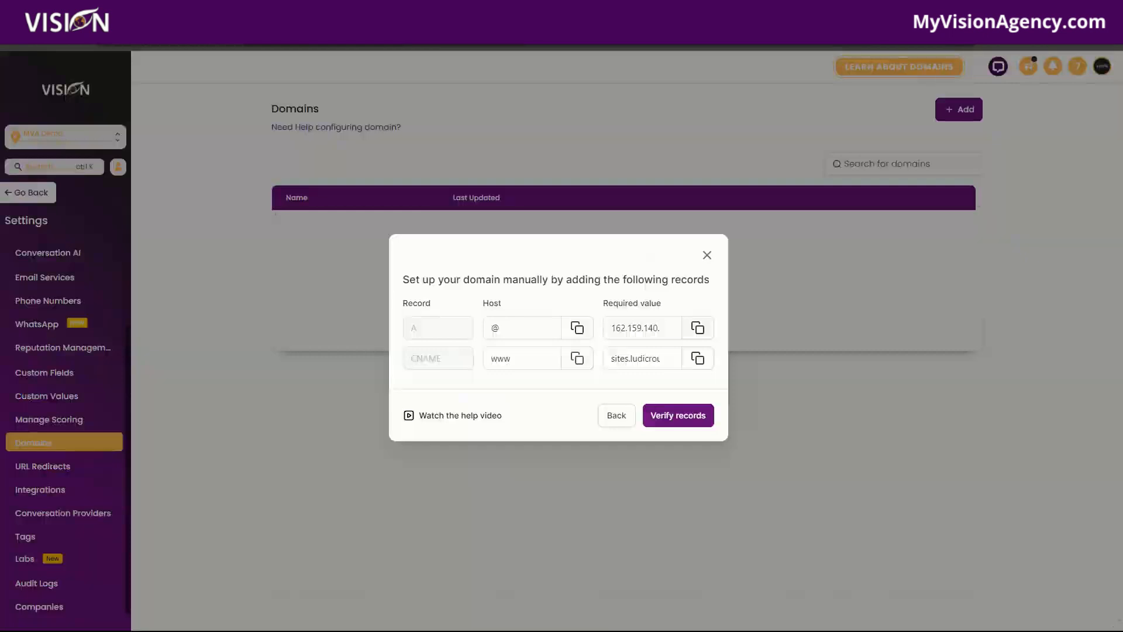
pyautogui.click(697, 358)
pyautogui.click(234, 11)
pyautogui.hotkey('ctrl', 'v')
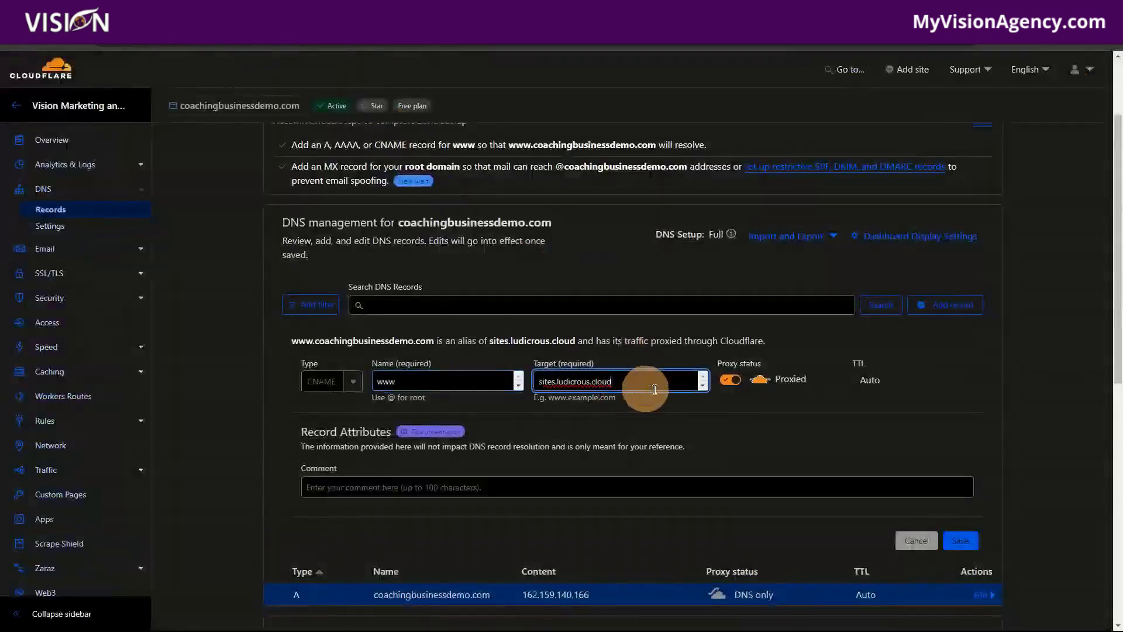
pyautogui.click(730, 380)
pyautogui.click(953, 543)
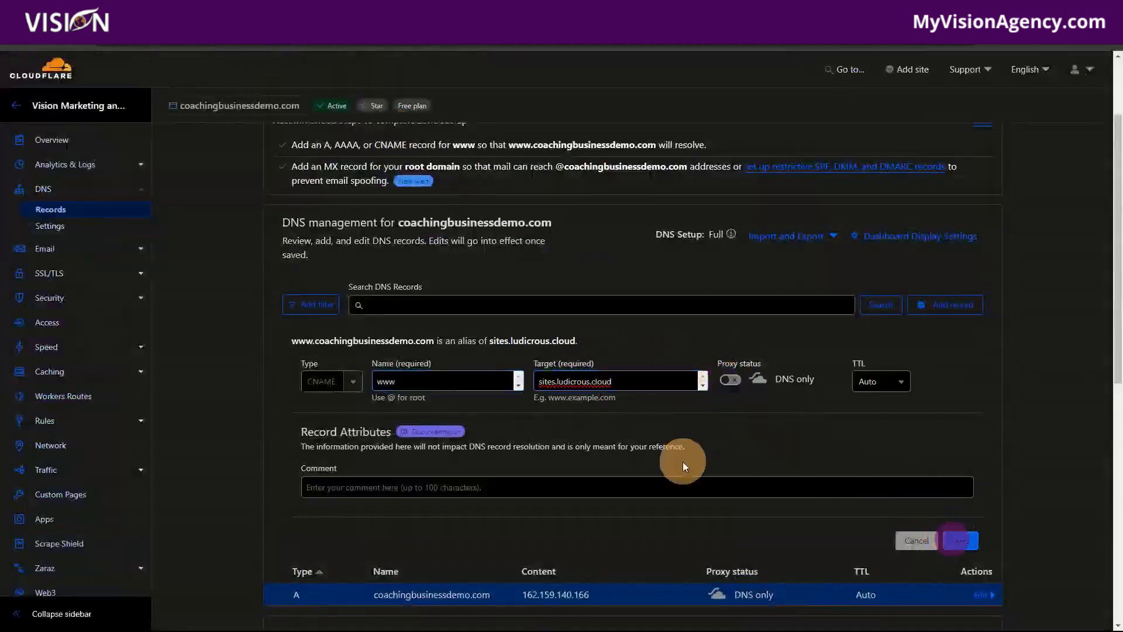
# Return to HighLevel, verify the DNS records, and choose the Clean SaaS funnel with Home as its default step for the domain
pyautogui.hotkey('ctrl', 'shift', 'Tab')
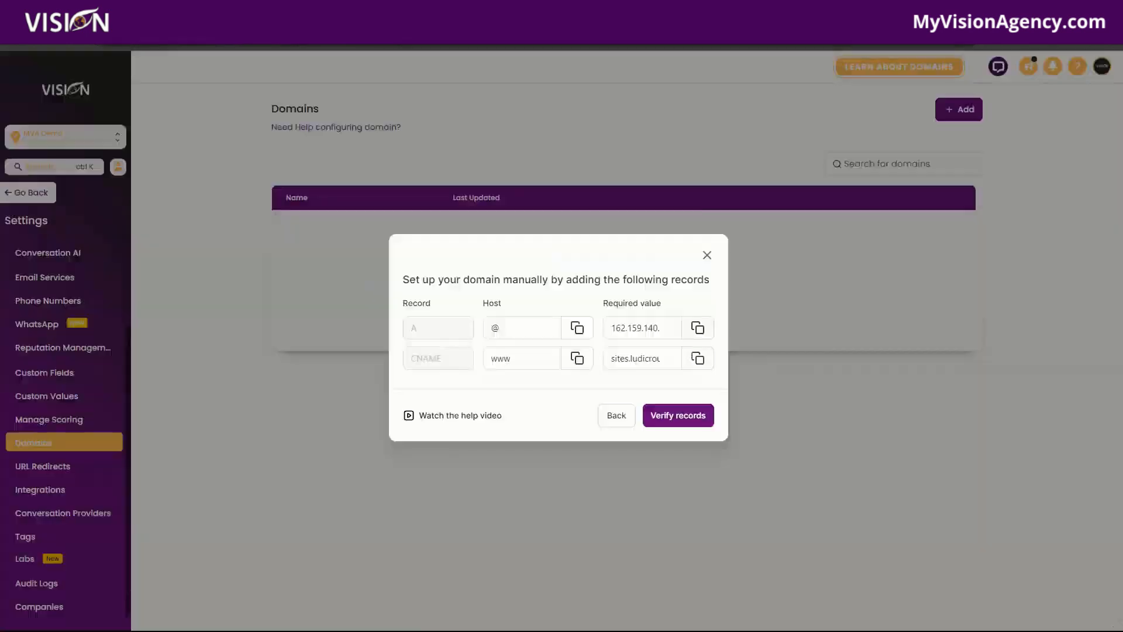
pyautogui.click(679, 416)
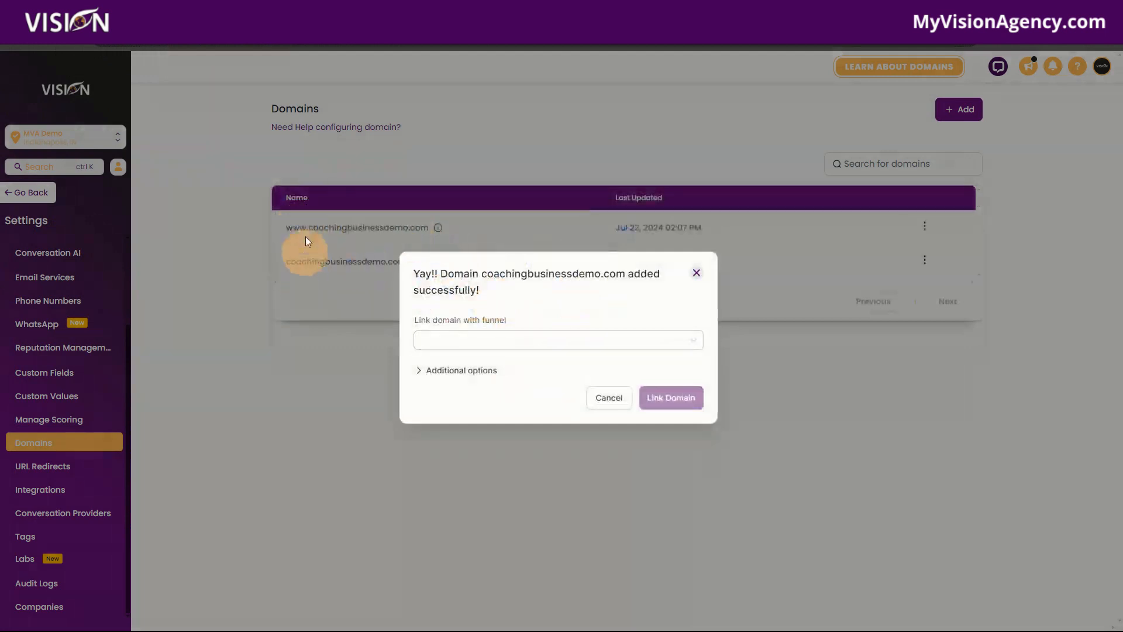
pyautogui.click(476, 347)
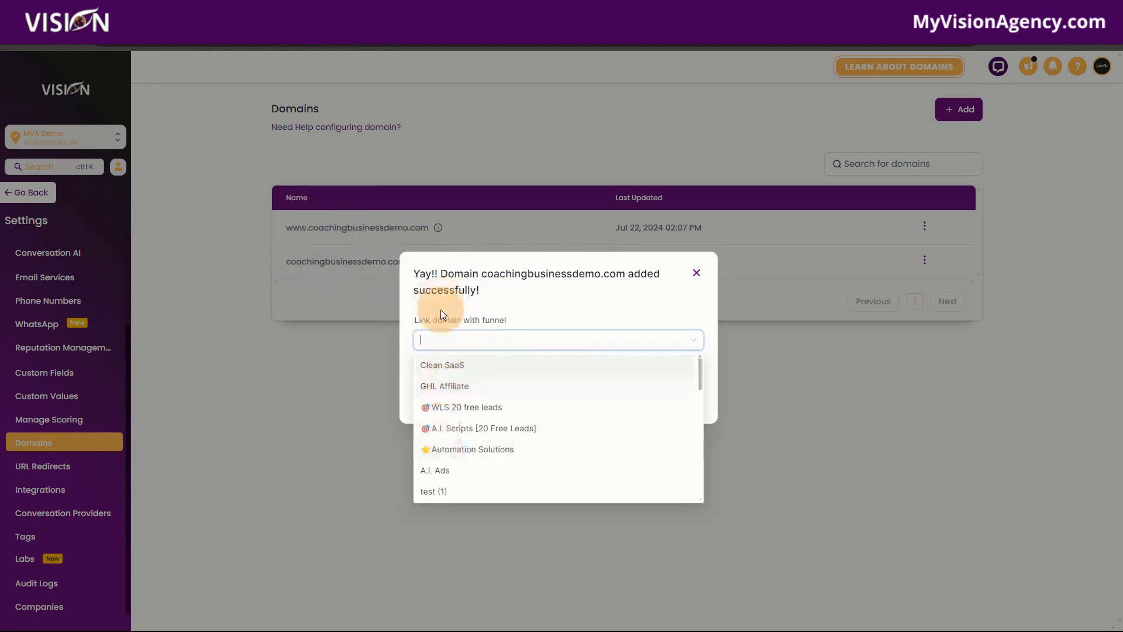
pyautogui.click(454, 365)
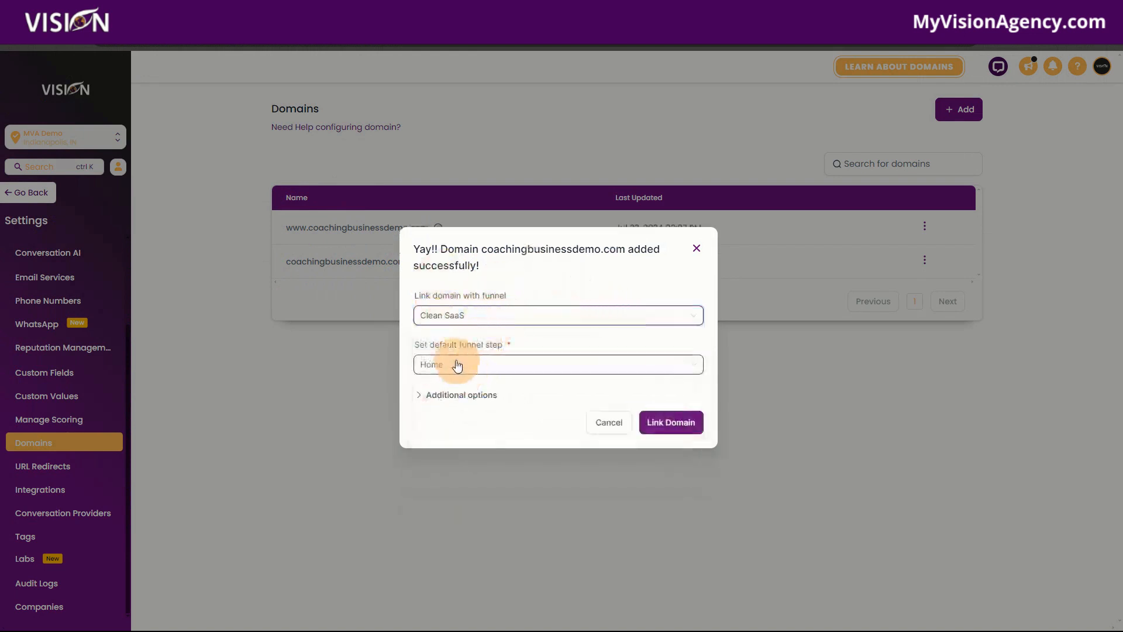
pyautogui.click(456, 365)
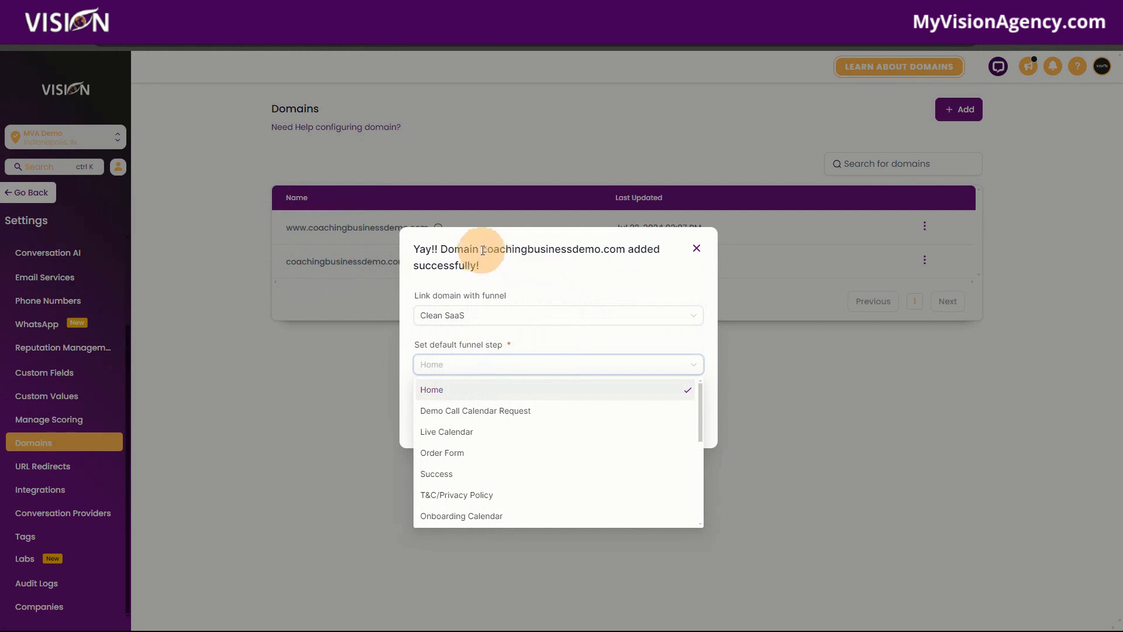
pyautogui.moveTo(484, 250); pyautogui.dragTo(625, 255)
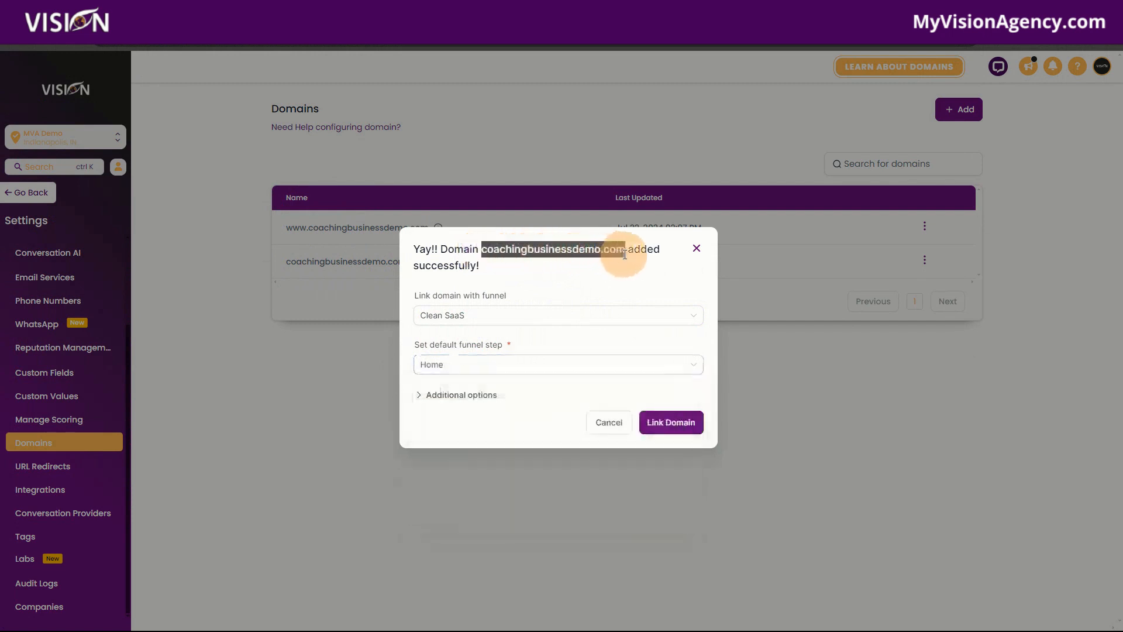
pyautogui.click(468, 367)
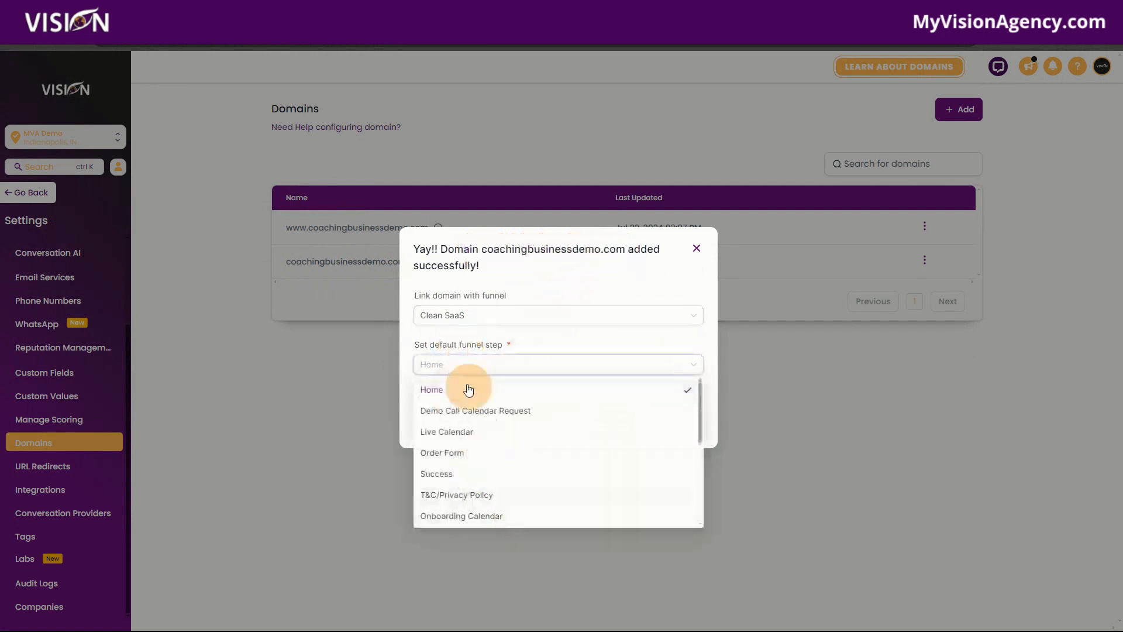
pyautogui.click(441, 391)
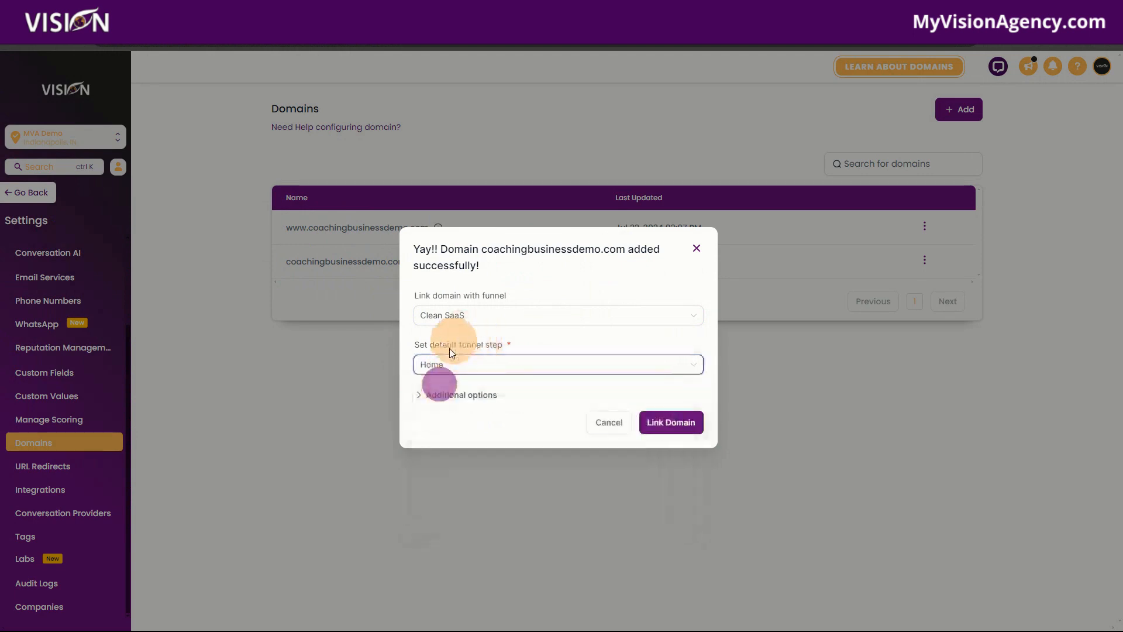
# Set Clean SaaS / Home as the default 404/Error page and link the domain
pyautogui.click(462, 396)
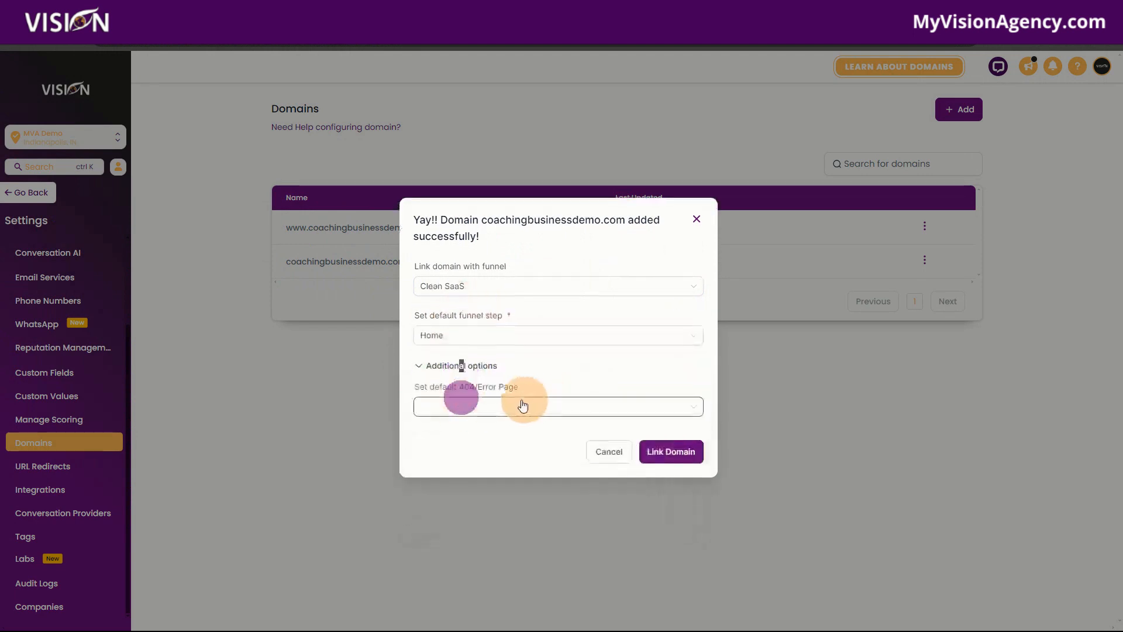
pyautogui.click(470, 408)
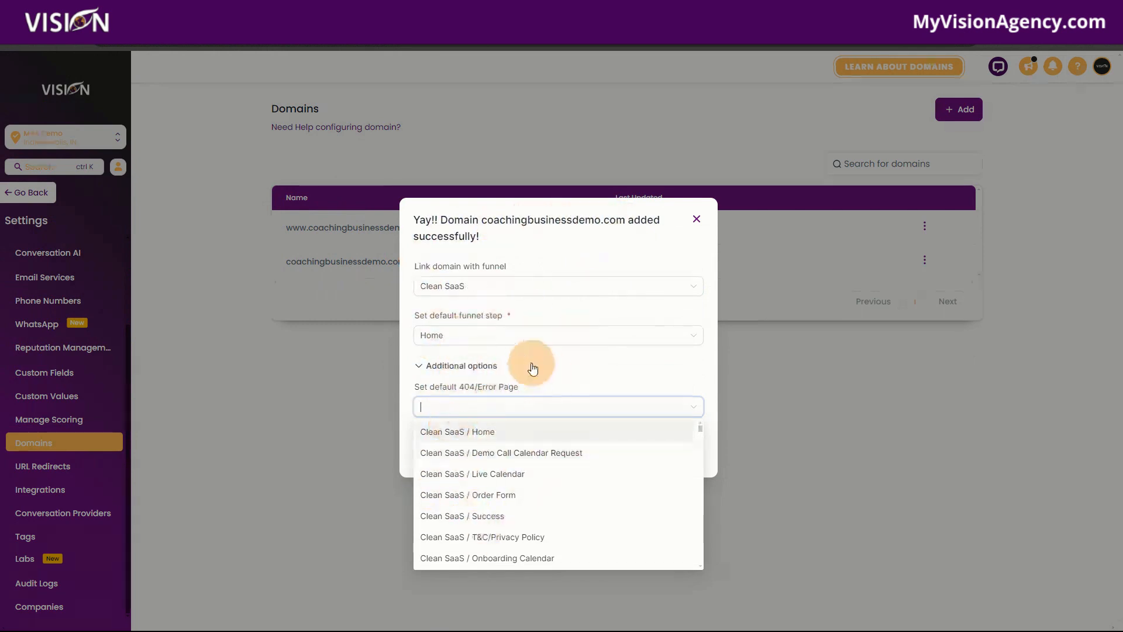
pyautogui.click(482, 432)
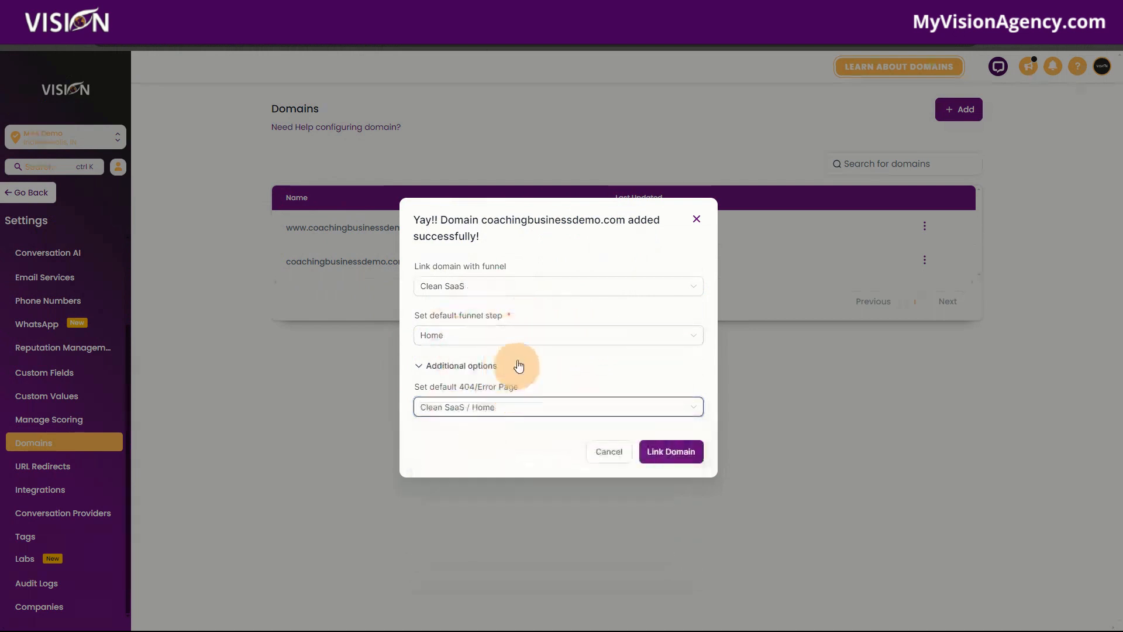
pyautogui.click(670, 456)
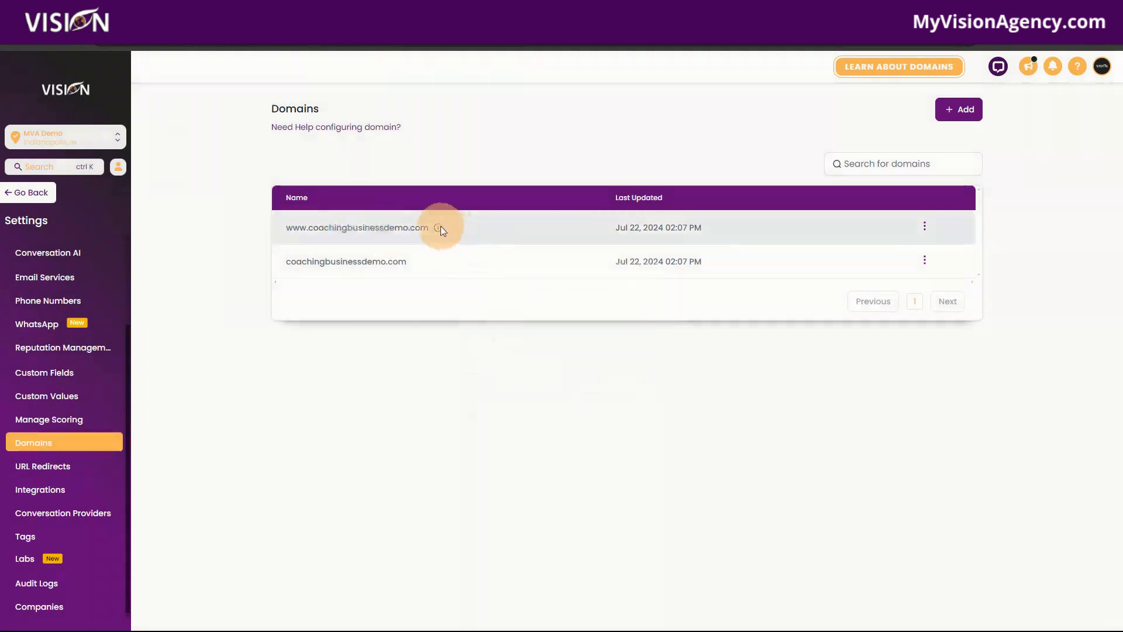
# Check the www domain's info note and examine its entry on the URL Redirects page
pyautogui.moveTo(440, 231)
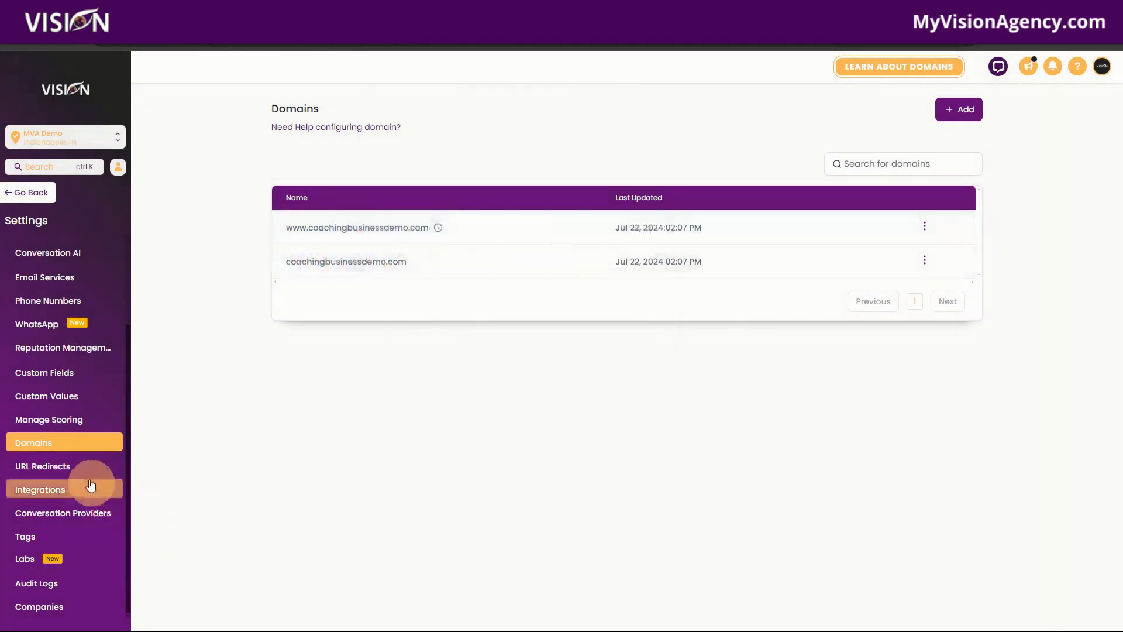
pyautogui.click(77, 467)
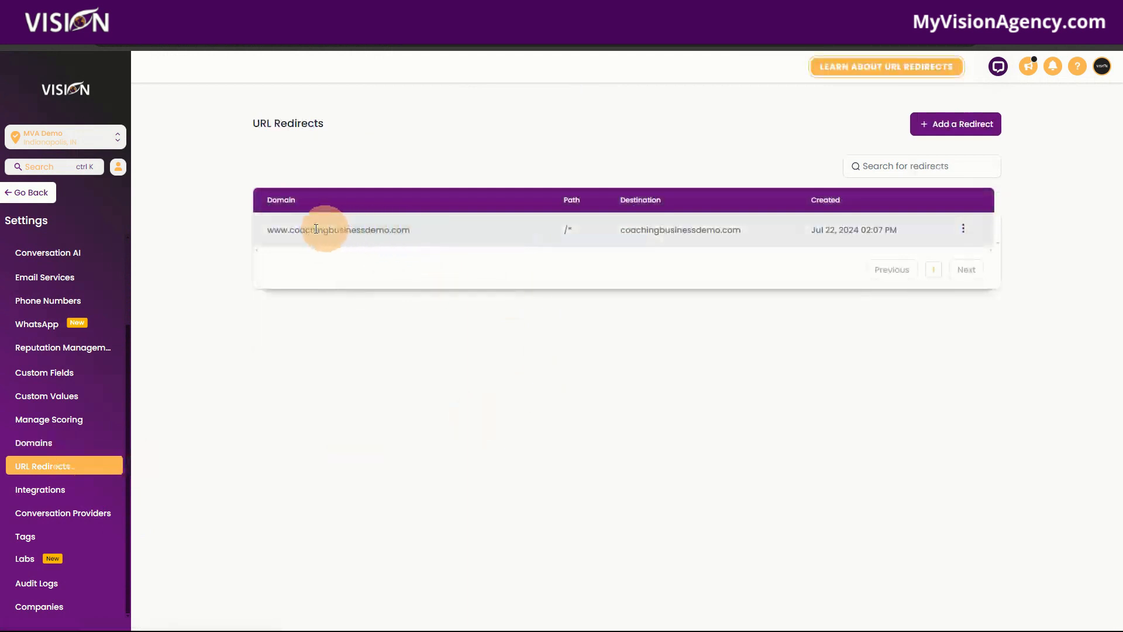
pyautogui.moveTo(261, 230); pyautogui.dragTo(419, 229)
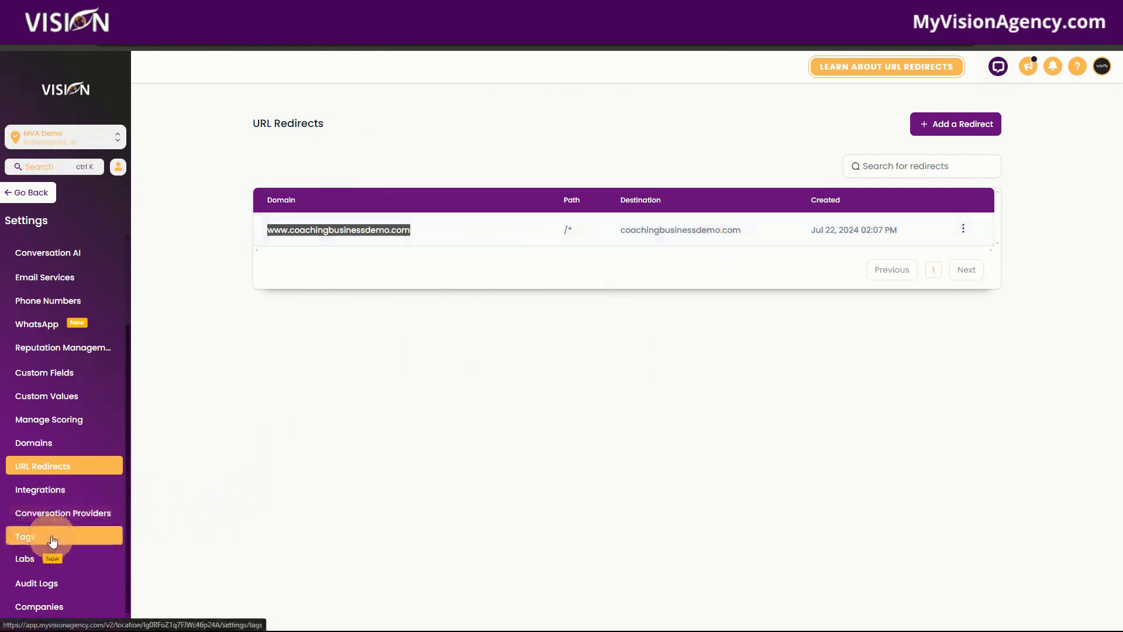
# Return to the Domains page and start adding another domain with leads.coachingbusinessdemo.com as the Domain URL
pyautogui.click(62, 446)
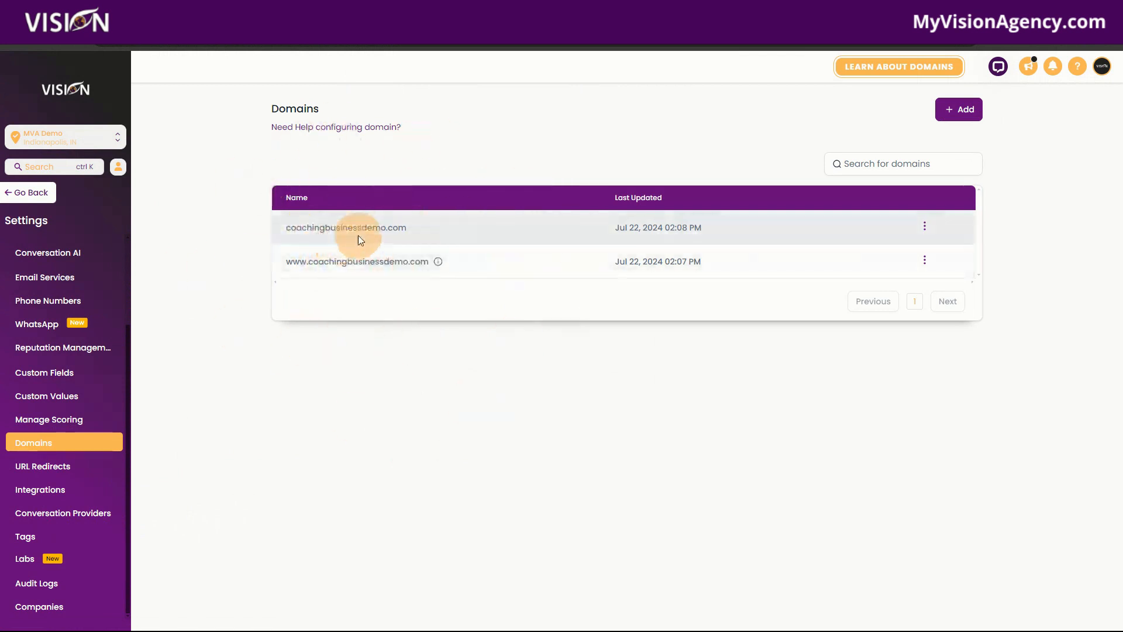
pyautogui.click(951, 114)
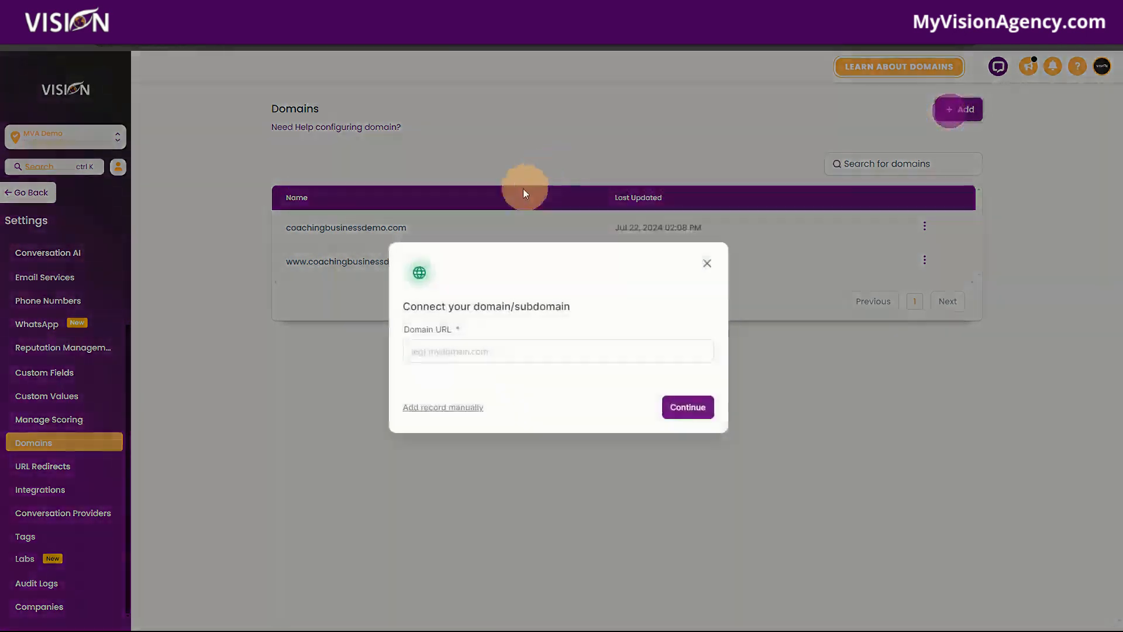
pyautogui.click(474, 352)
pyautogui.click(474, 354)
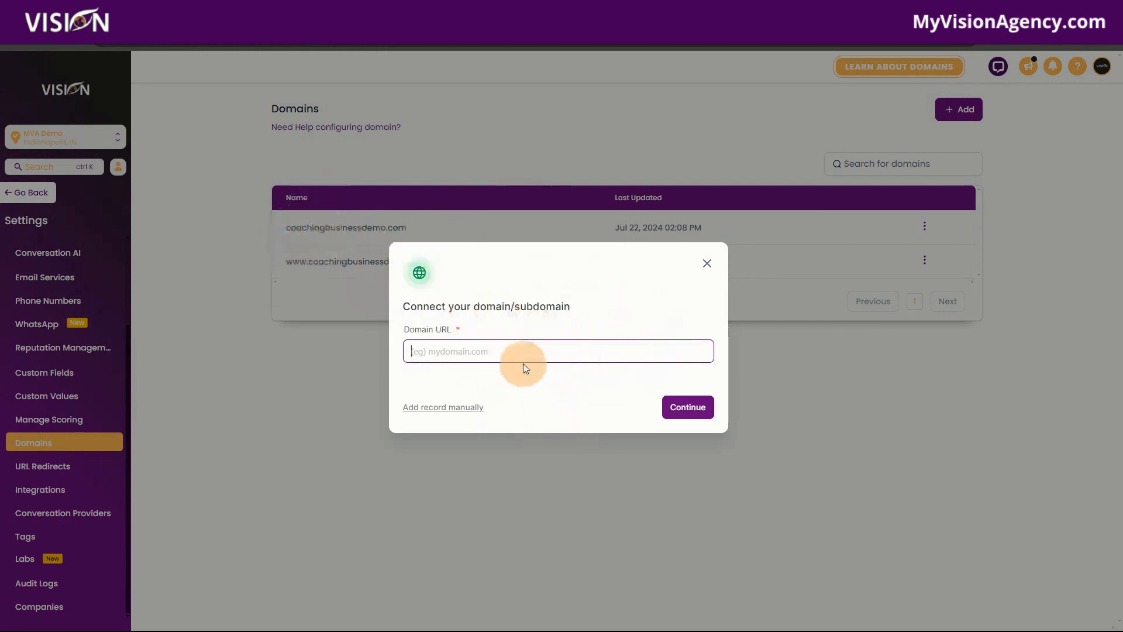
pyautogui.write('lead')
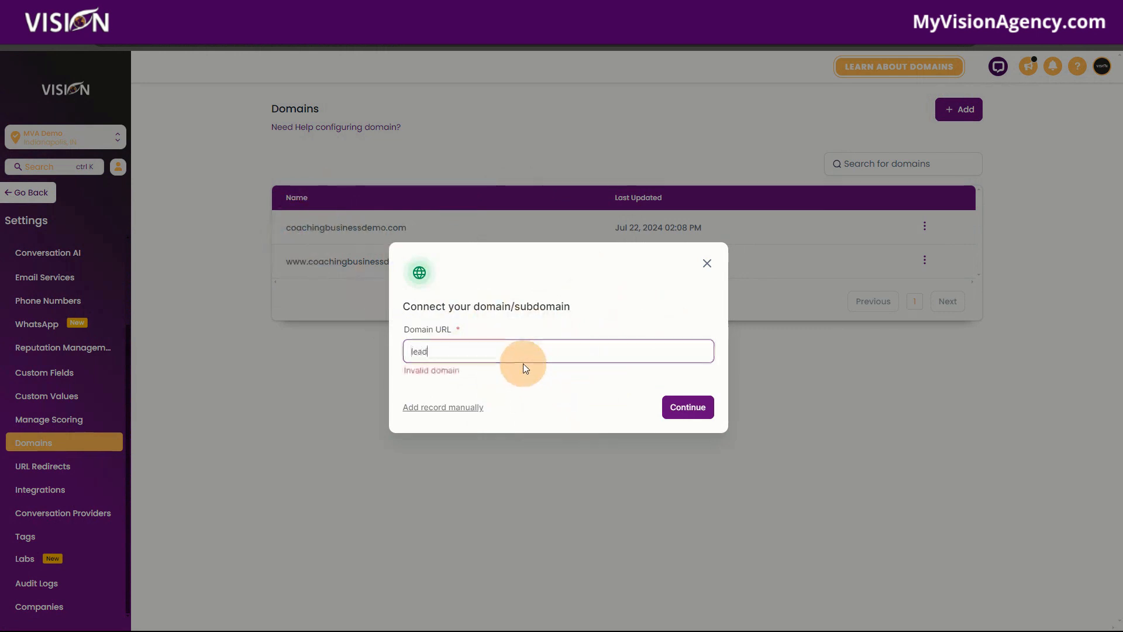
pyautogui.write('s.coachi')
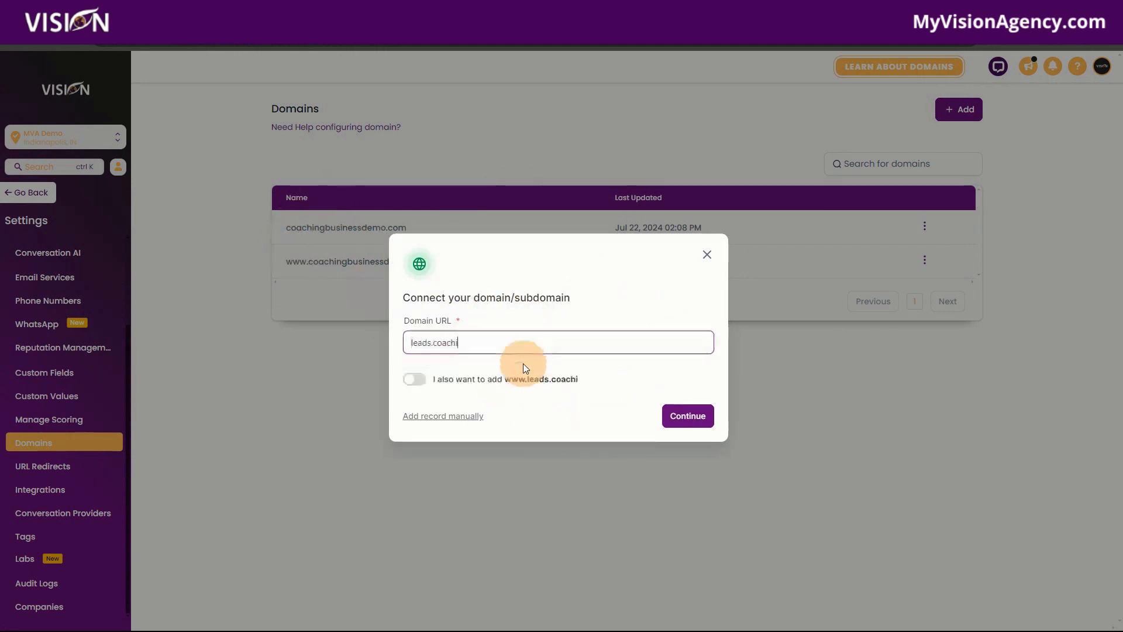
pyautogui.write('ngbusinessdemo.com')
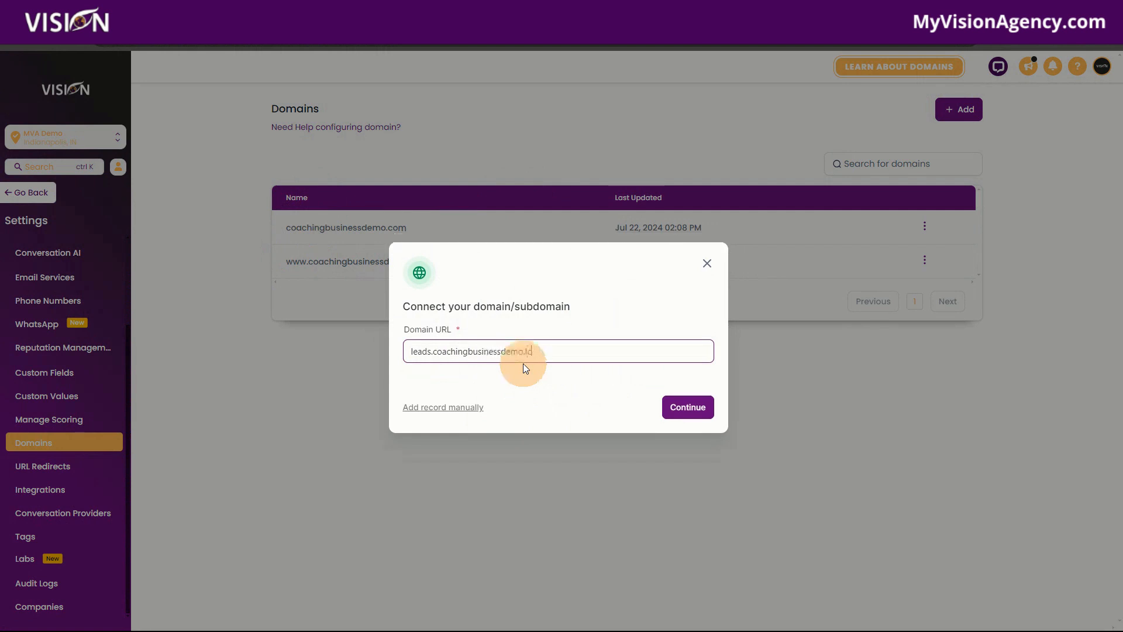
pyautogui.press('BackSpace')
pyautogui.press('BackSpace')
pyautogui.write('c')
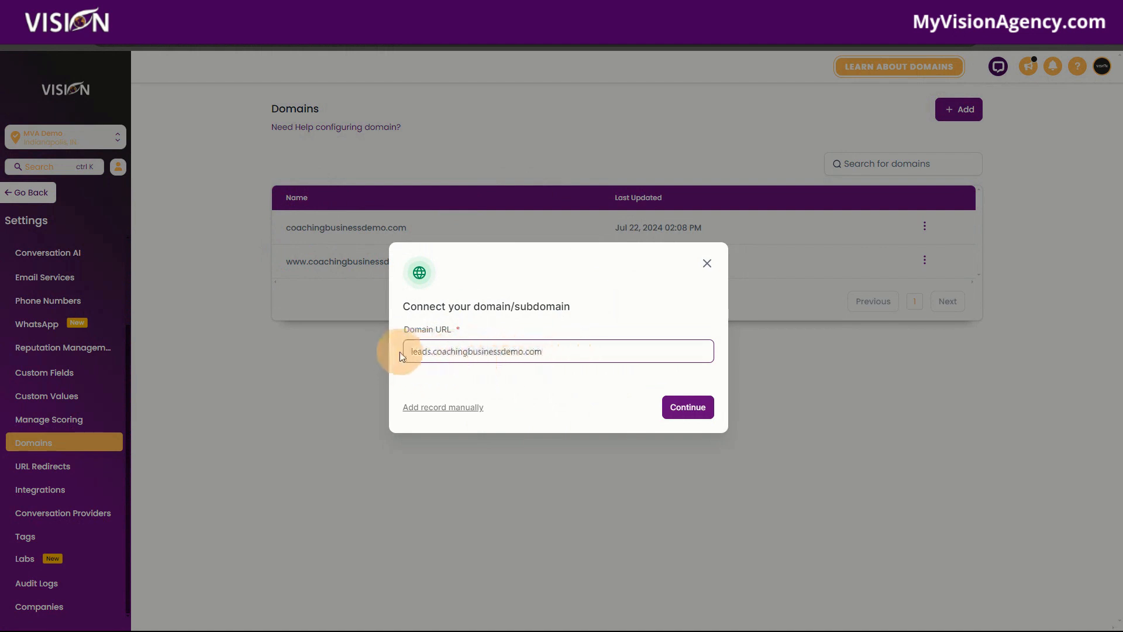
# Highlight the leads prefix in the Domain URL and continue to the subdomain's required manual DNS records
pyautogui.moveTo(432, 351); pyautogui.dragTo(392, 345)
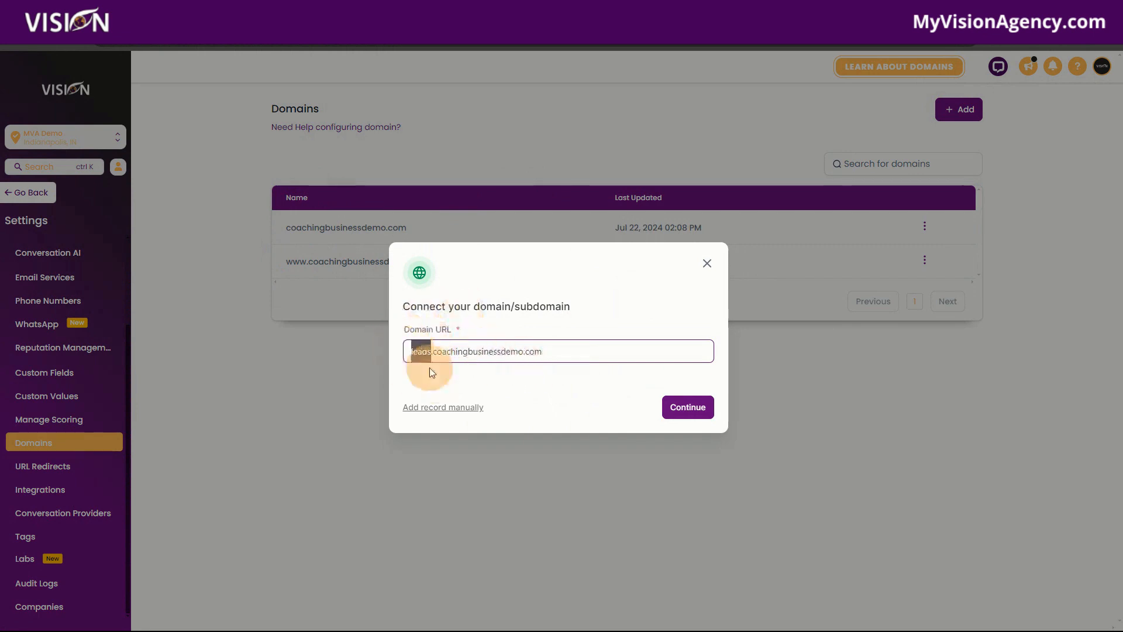
pyautogui.click(501, 305)
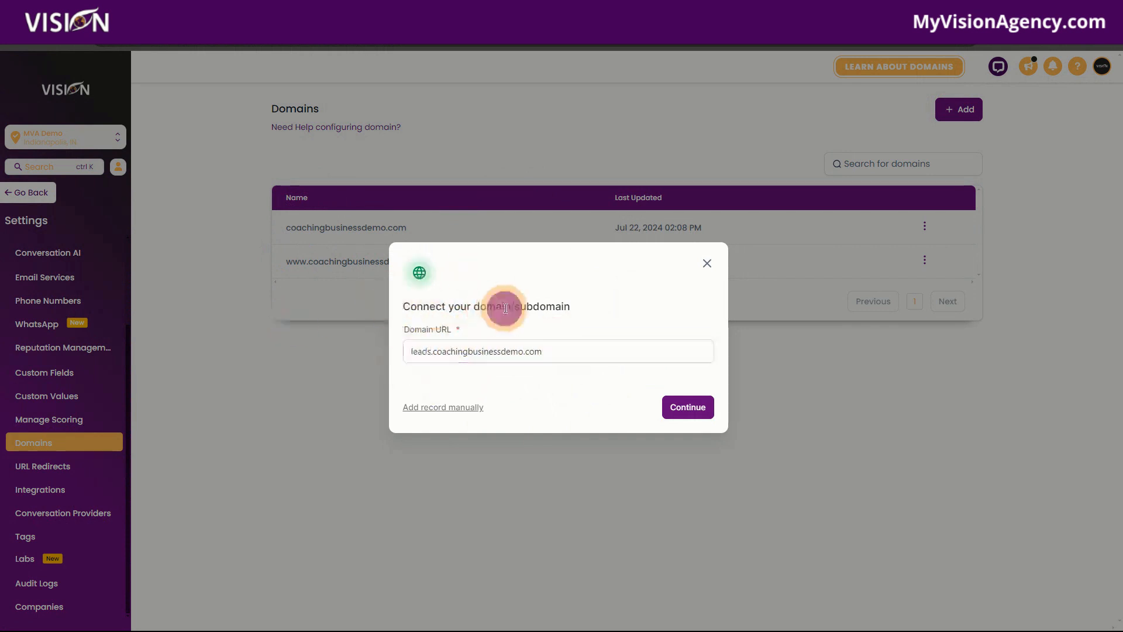
pyautogui.click(660, 406)
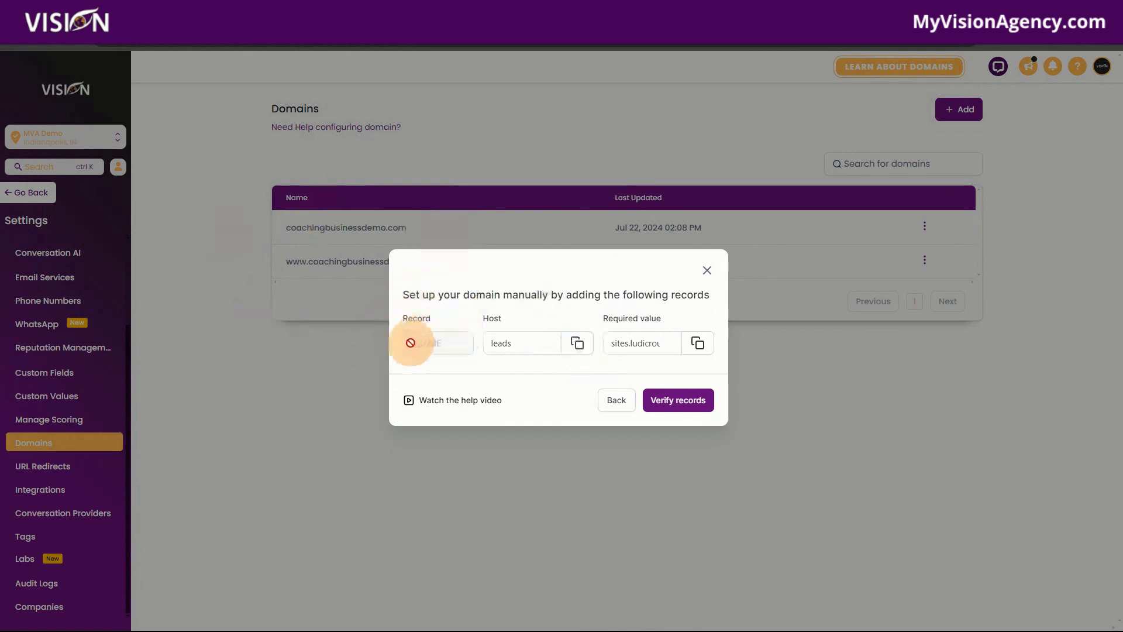
# Copy the leads host value, switch to Cloudflare, and start a new CNAME record named leads for coachingbusinessdemo.com
pyautogui.click(578, 343)
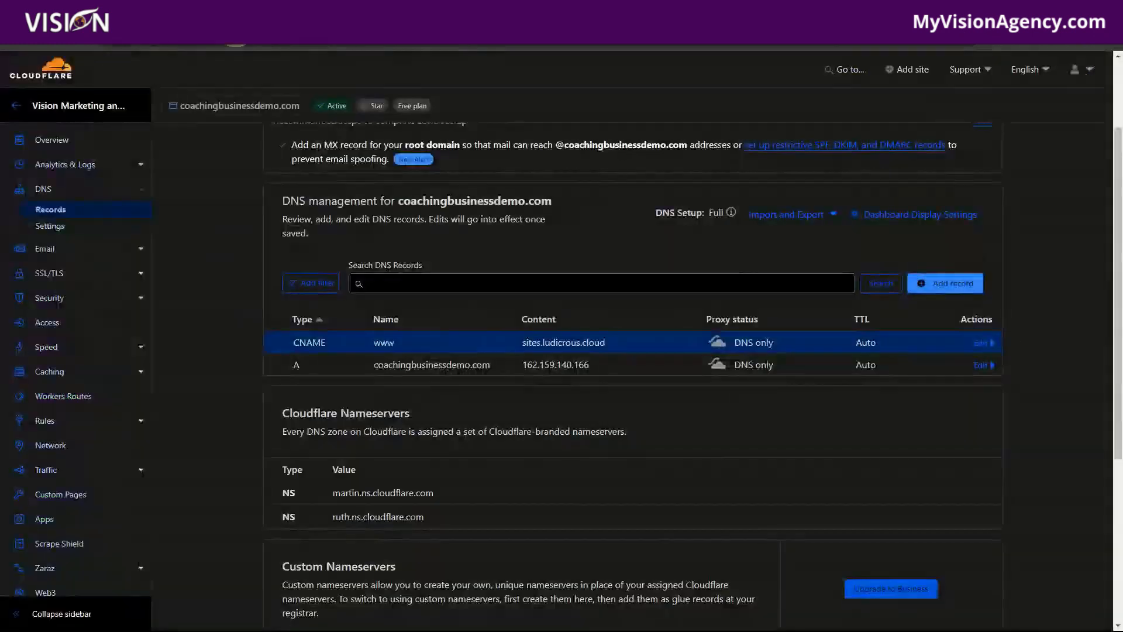
pyautogui.click(939, 284)
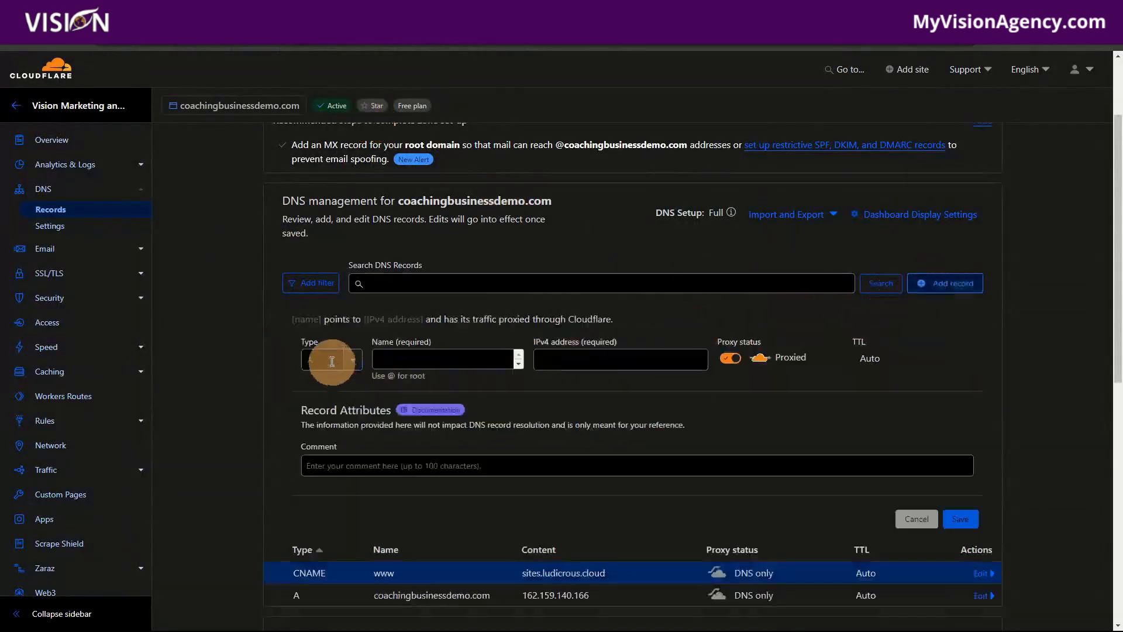
pyautogui.click(331, 361)
pyautogui.click(328, 471)
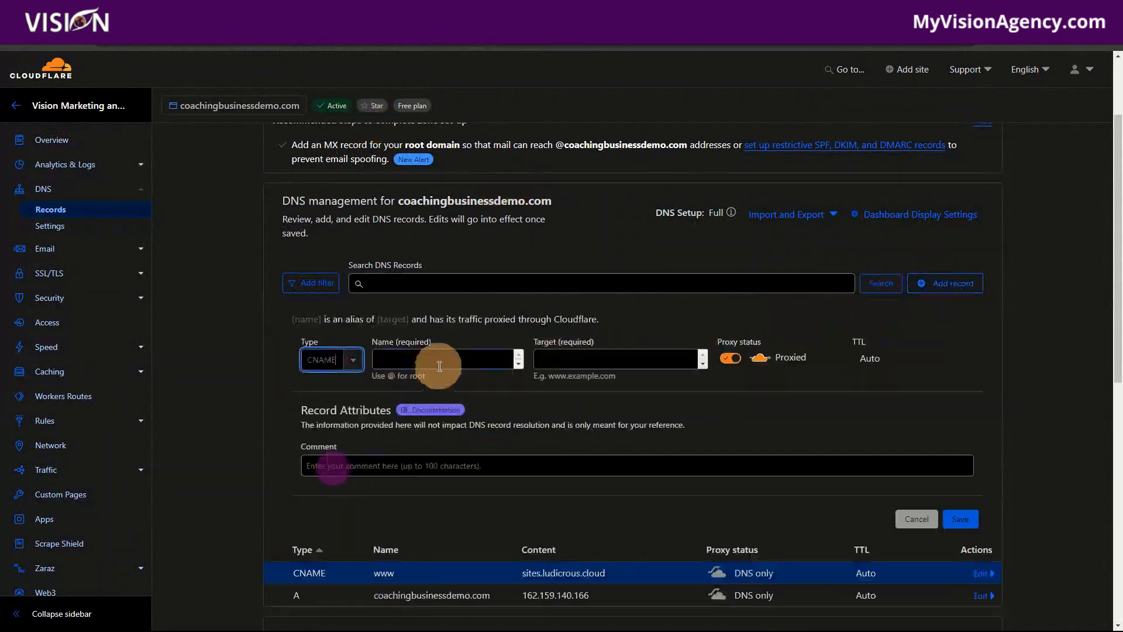
pyautogui.click(440, 365)
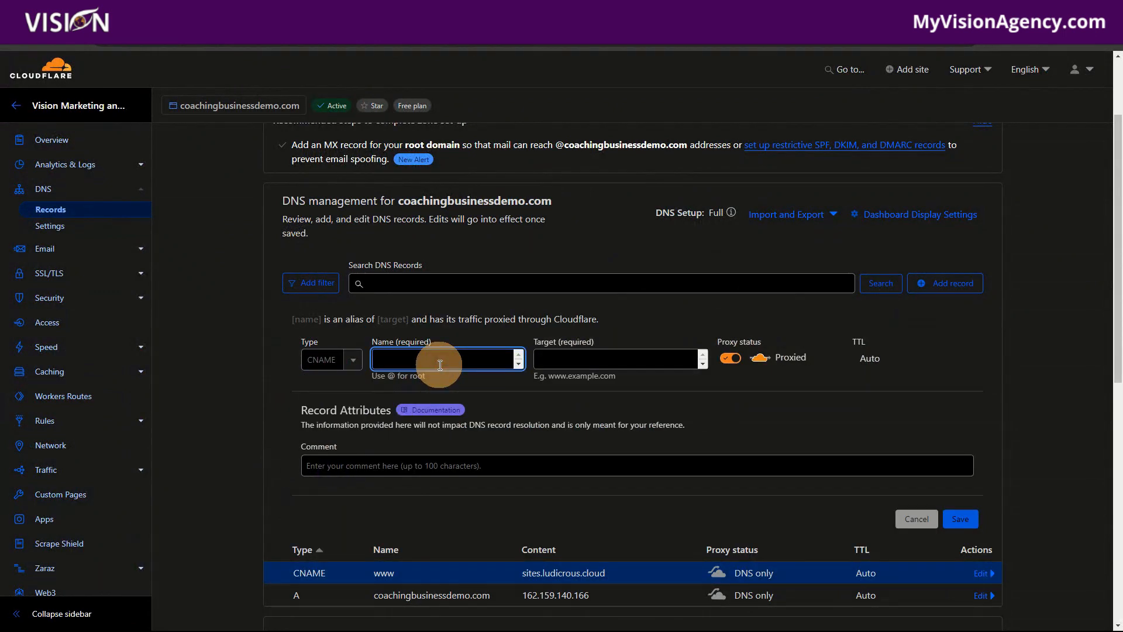
pyautogui.write('leads')
# Copy the required value from HighLevel into the leads record's target as sites.ludicrous.cloud, turn off proxying, and save the record
pyautogui.click(269, 208)
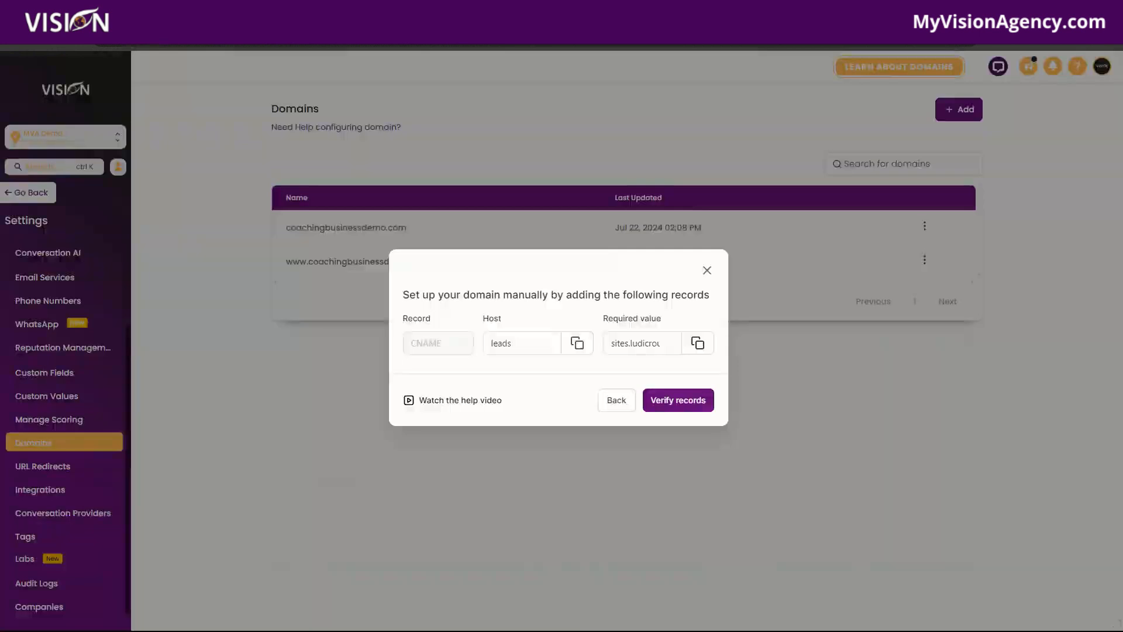
pyautogui.click(697, 343)
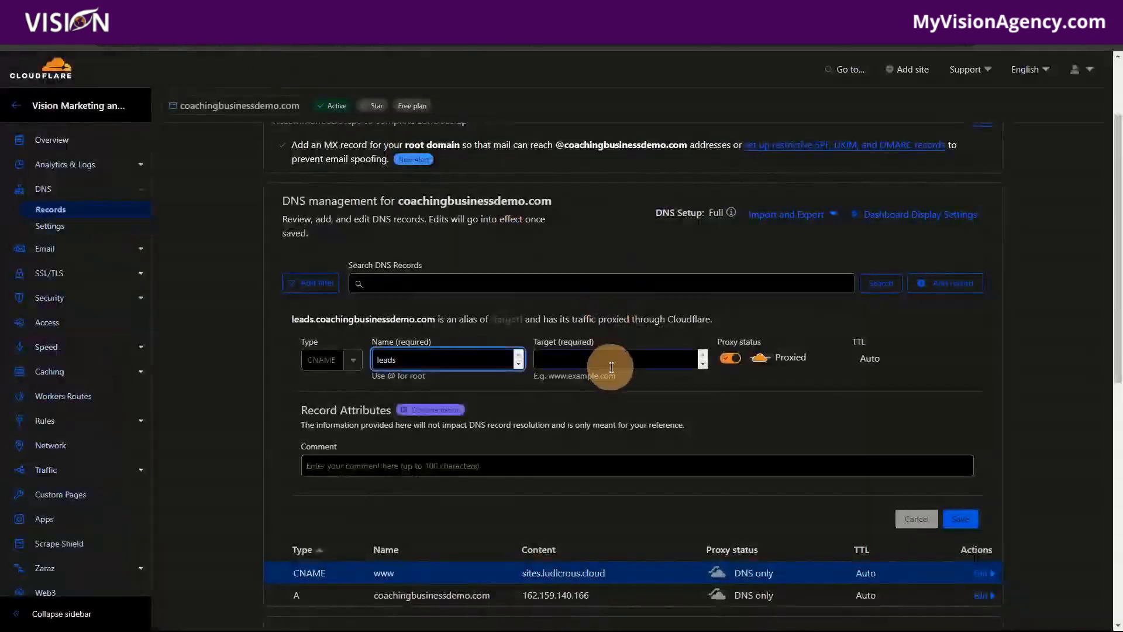
pyautogui.click(609, 359)
pyautogui.hotkey('ctrl', 'v')
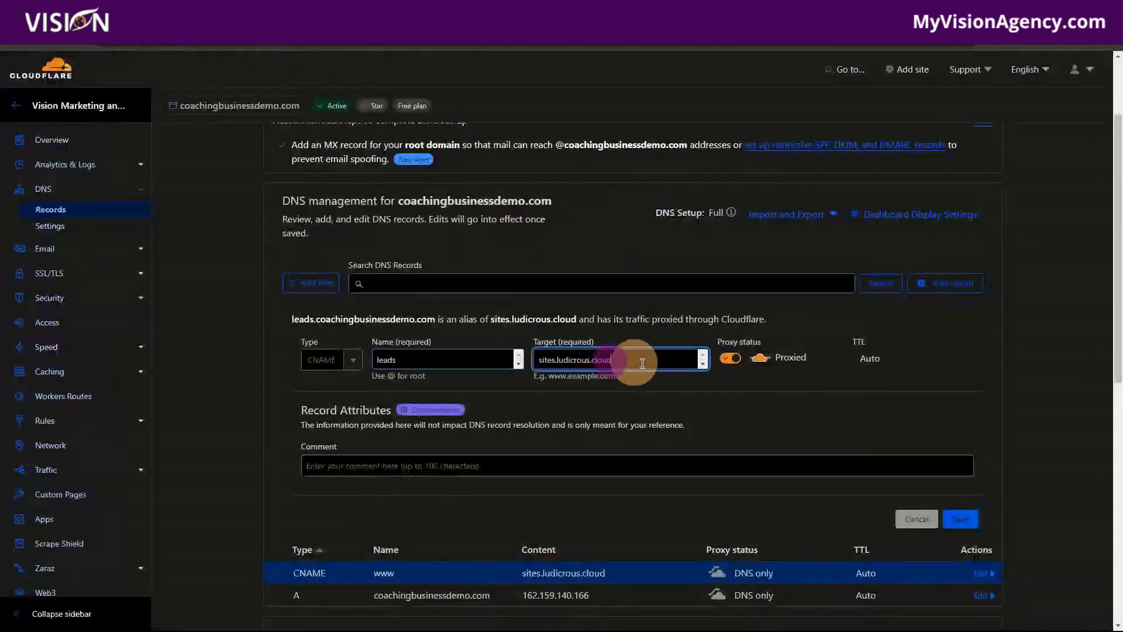
pyautogui.click(730, 358)
pyautogui.click(960, 519)
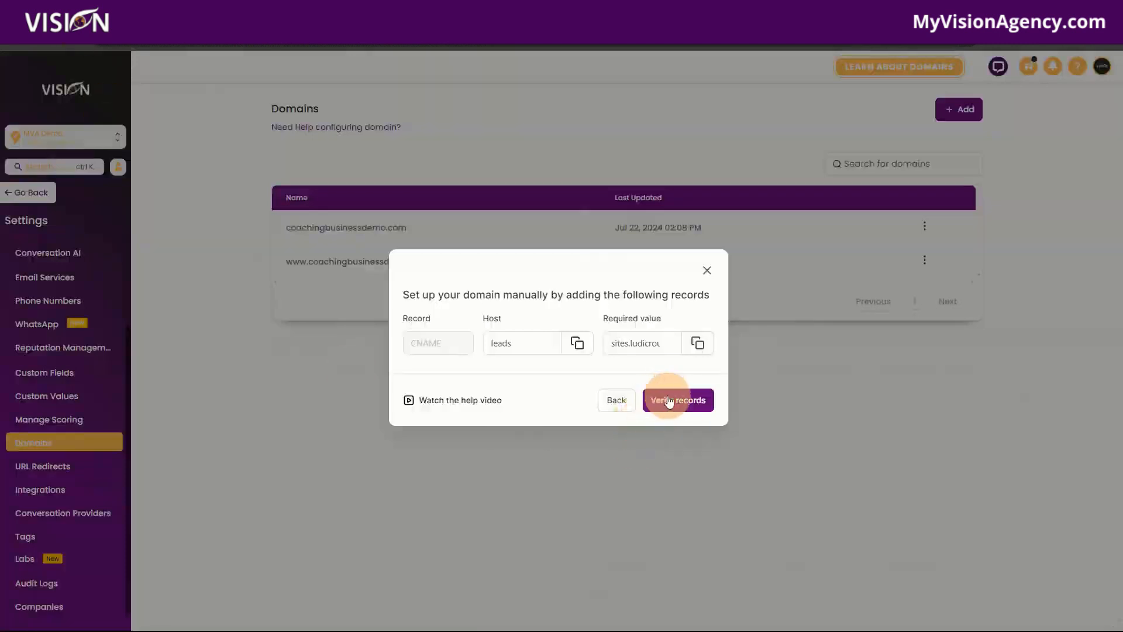
# Verify the leads subdomain's records in HighLevel and choose the WLS 20 free leads funnel with STEP 1. Free Leads Offer as default step
pyautogui.click(678, 401)
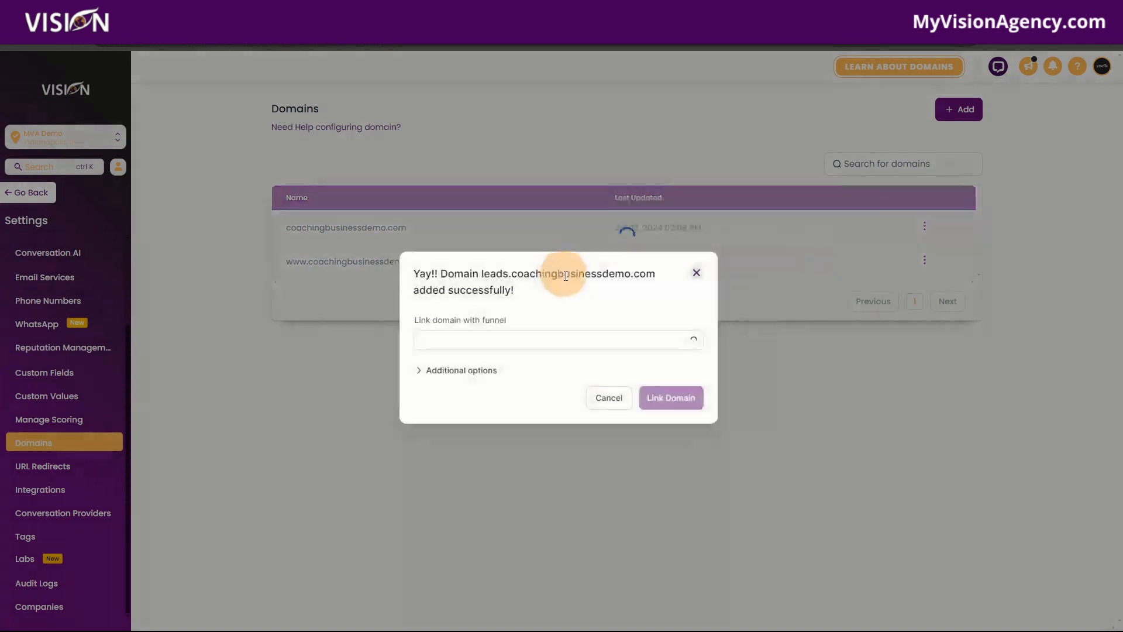
pyautogui.click(486, 342)
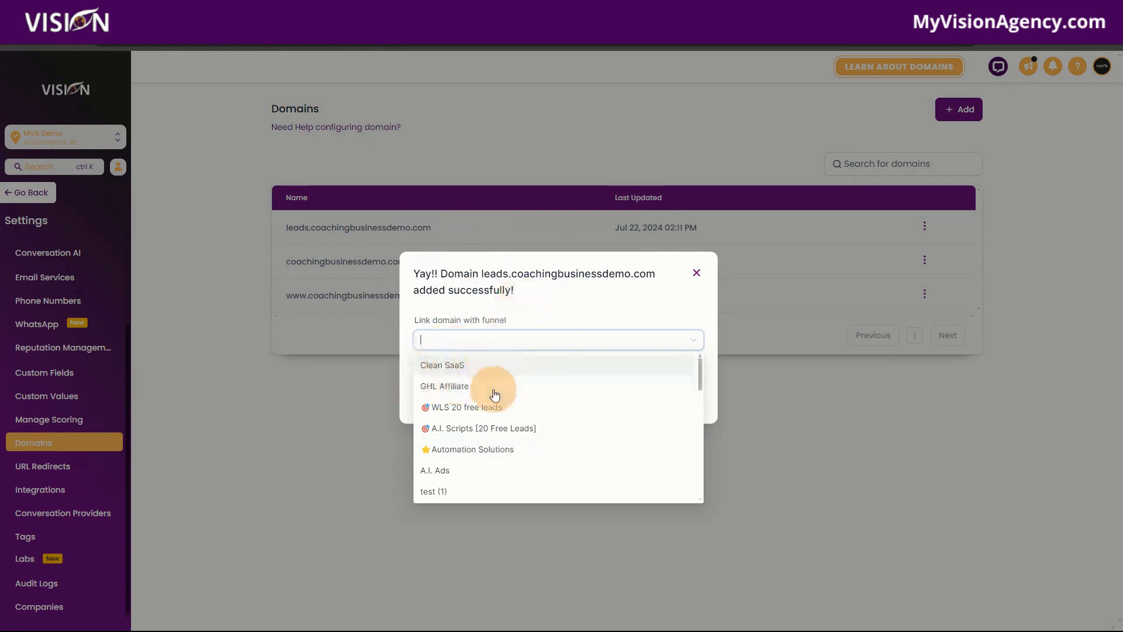
pyautogui.click(459, 405)
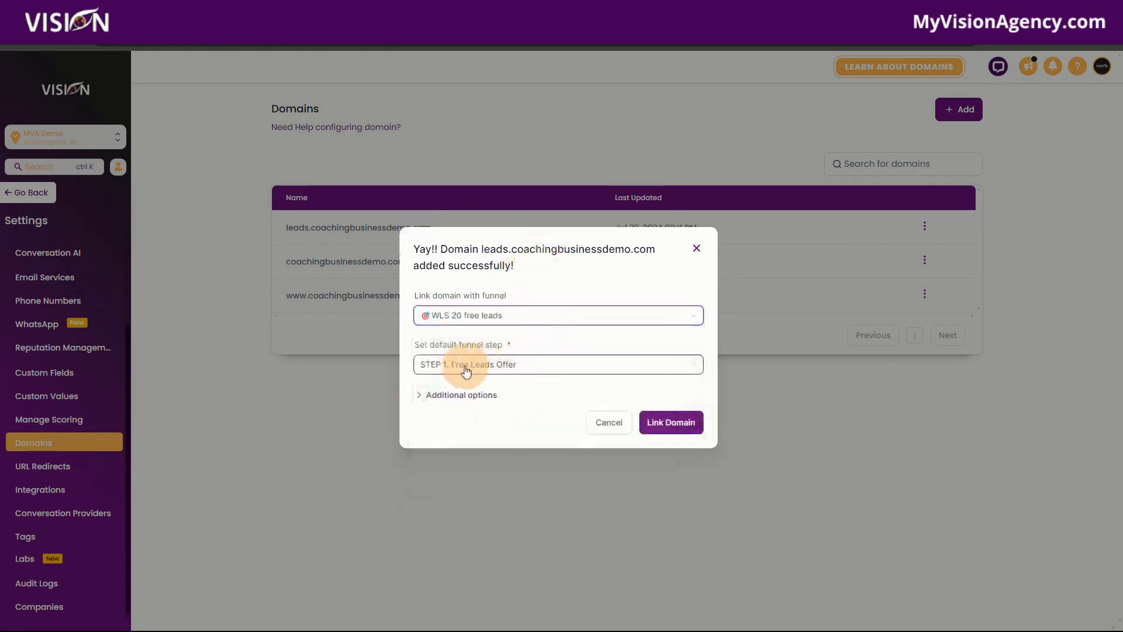
pyautogui.click(464, 364)
pyautogui.click(486, 392)
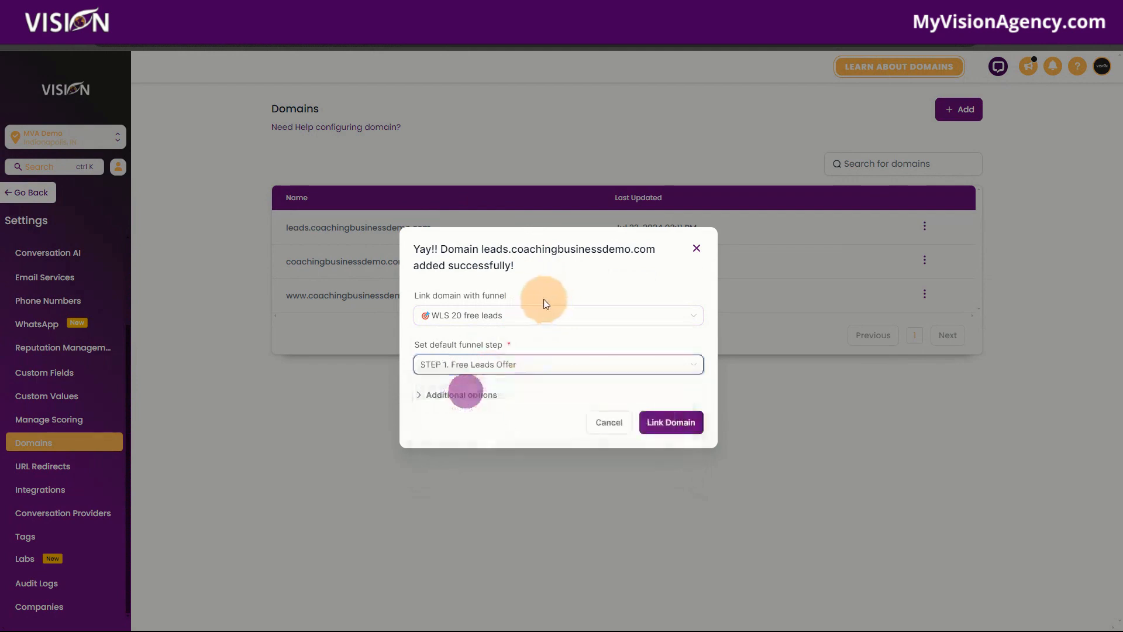
# Set Clean SaaS / Home as the leads subdomain's default 404/Error page and link the domain
pyautogui.click(475, 396)
pyautogui.click(577, 412)
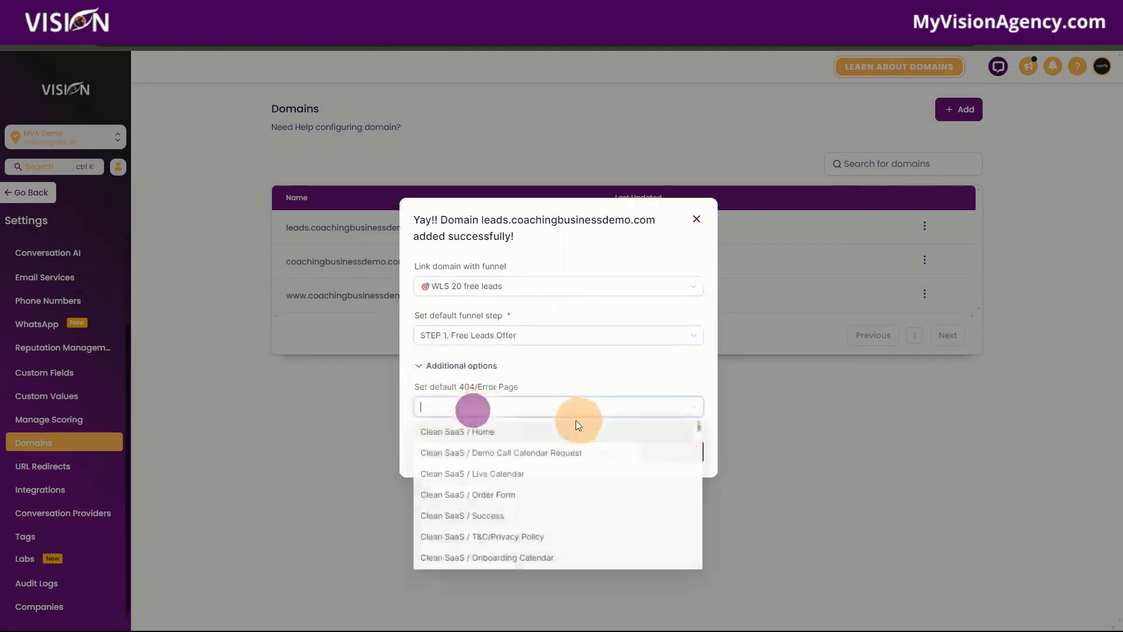
pyautogui.click(483, 432)
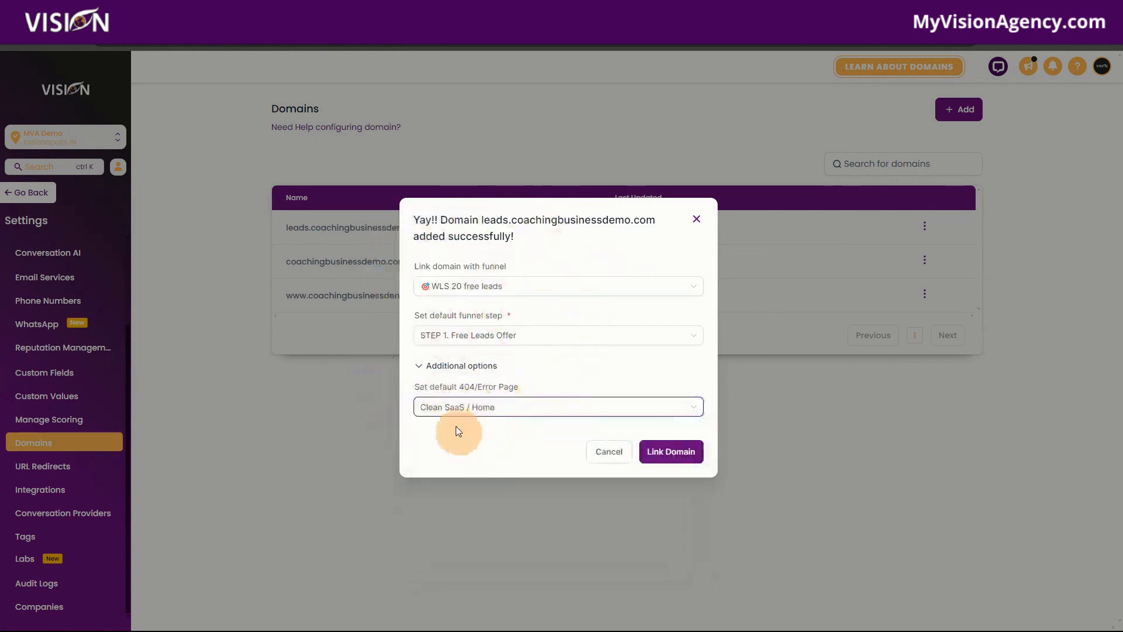
pyautogui.click(434, 407)
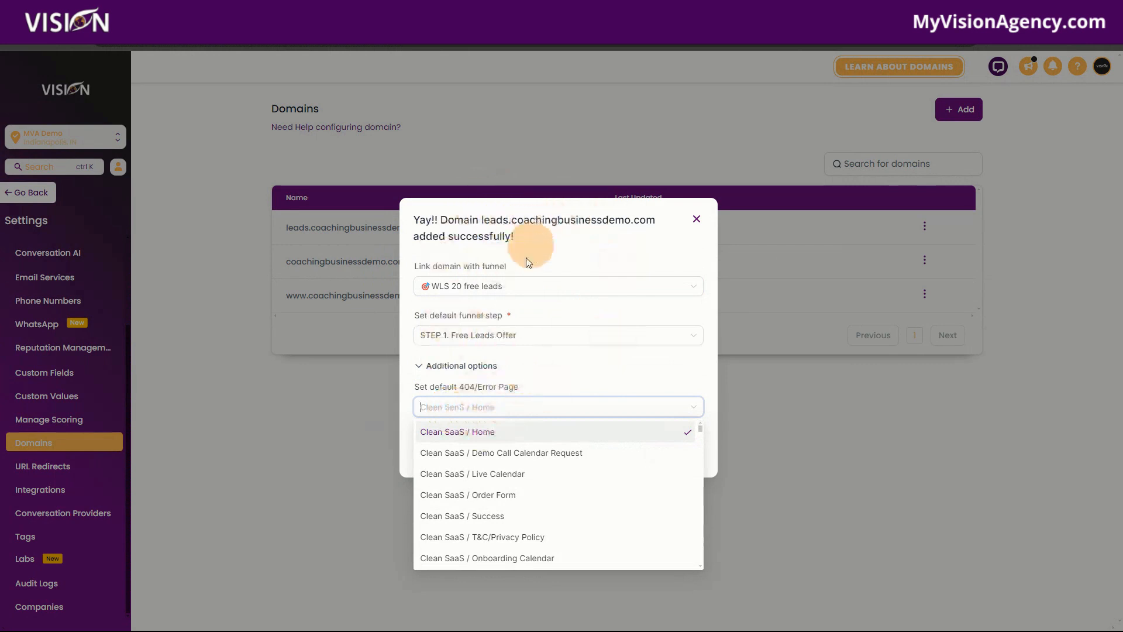
pyautogui.click(496, 433)
pyautogui.click(667, 452)
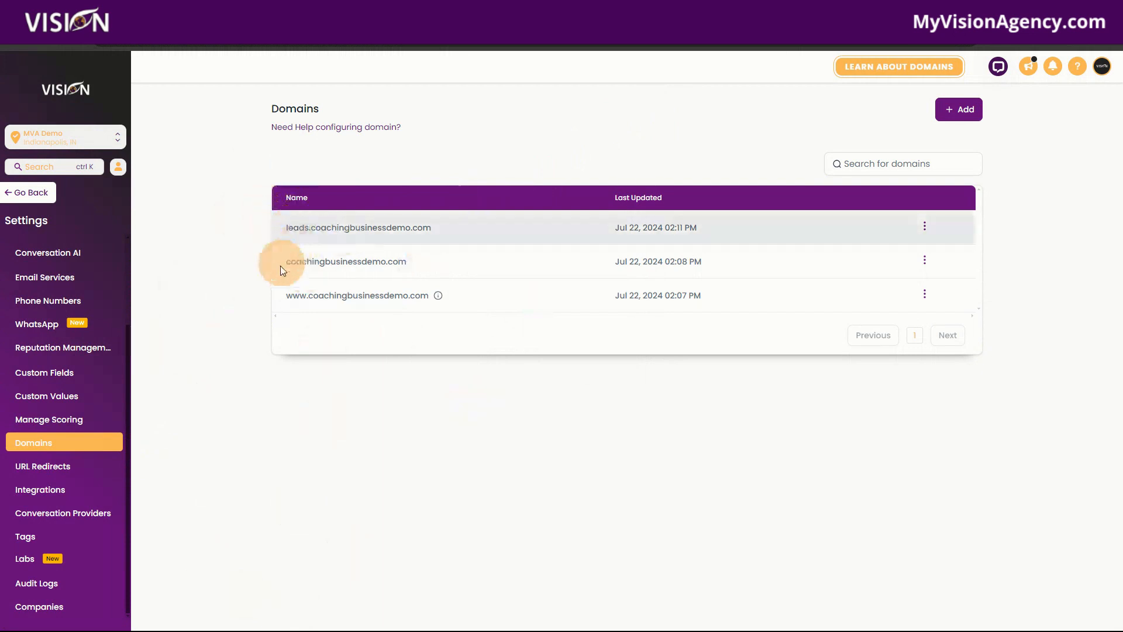
# Highlight coachingbusinessdemo.com in the domain list, examine the domain choices in a new redirect on the URL Redirects page, and close it unsaved
pyautogui.moveTo(281, 260)
pyautogui.mouseDown()
pyautogui.moveTo(438, 266)
pyautogui.moveTo(279, 260)
pyautogui.mouseUp()
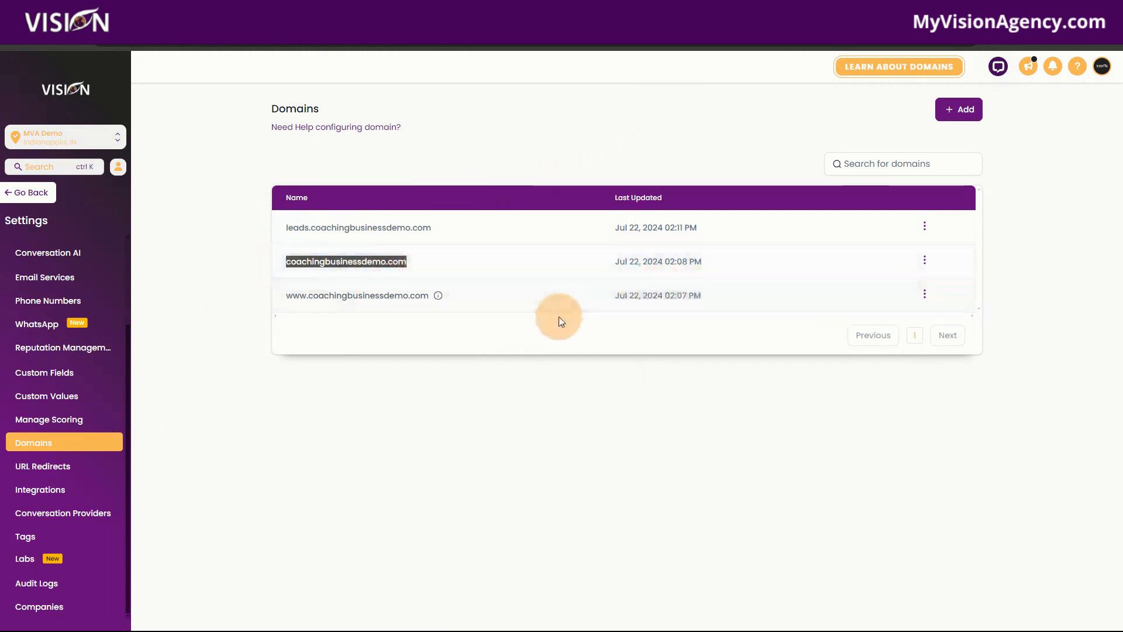
pyautogui.click(61, 471)
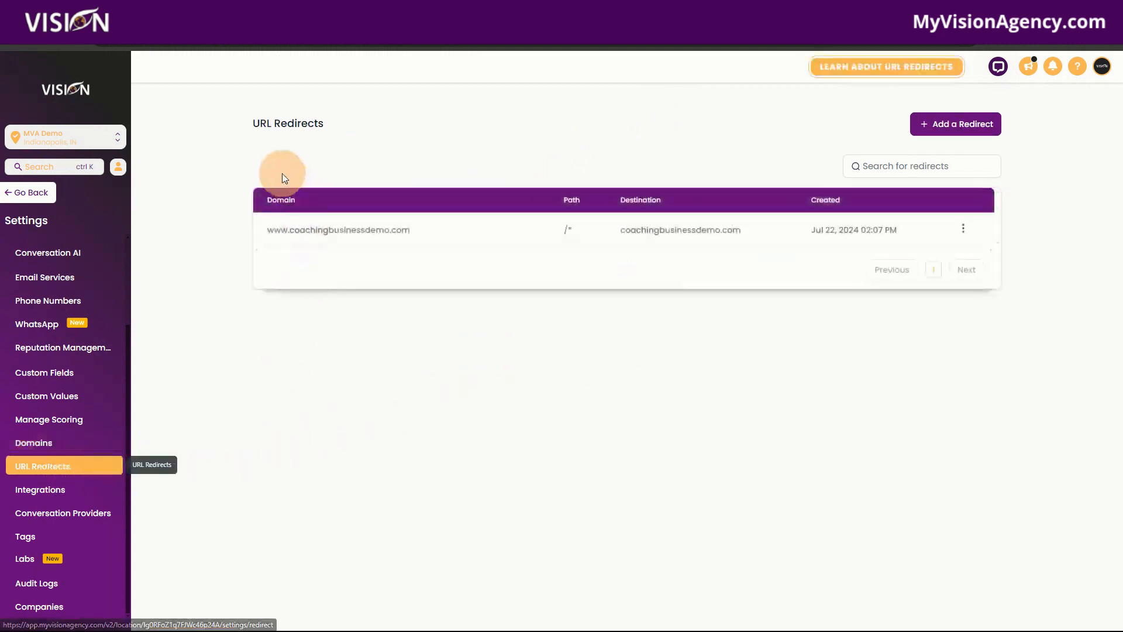
pyautogui.click(960, 124)
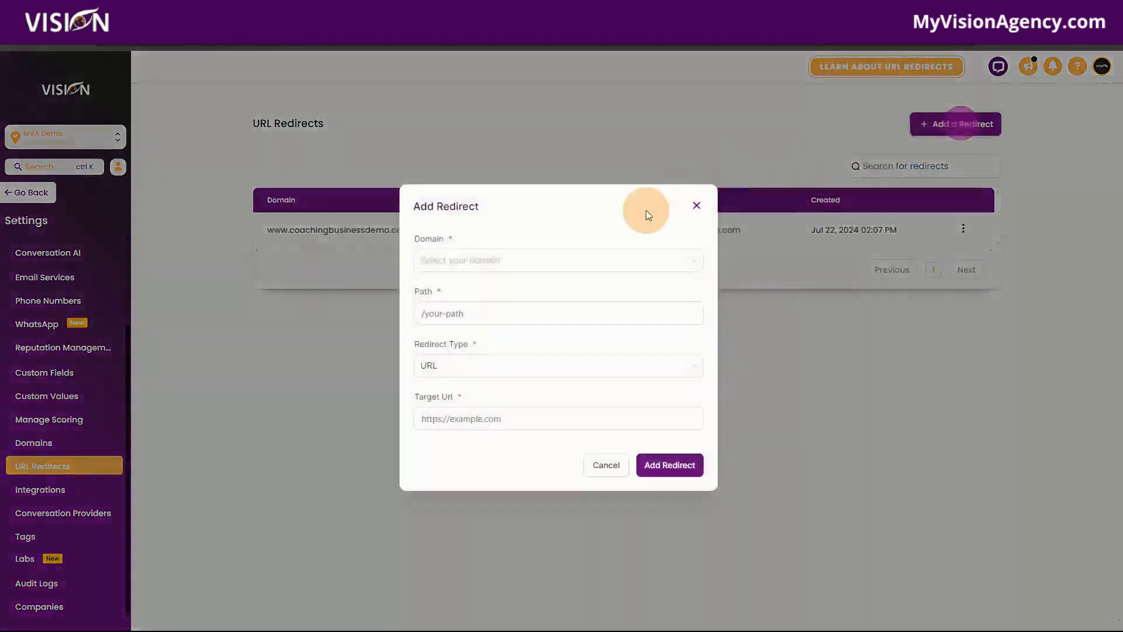
pyautogui.click(468, 262)
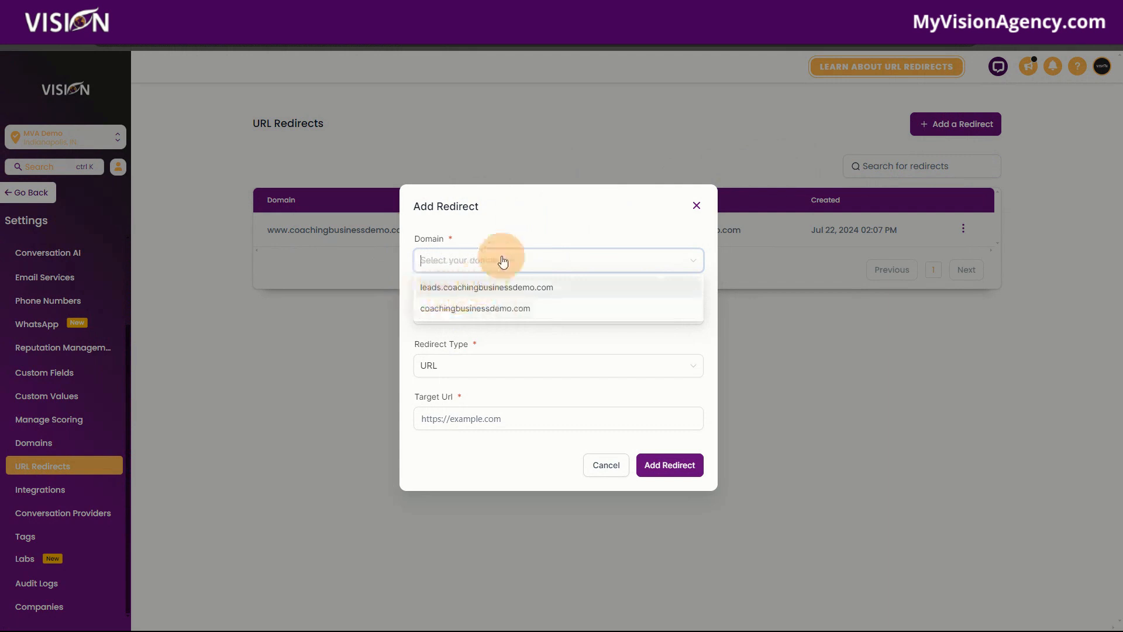
pyautogui.click(514, 243)
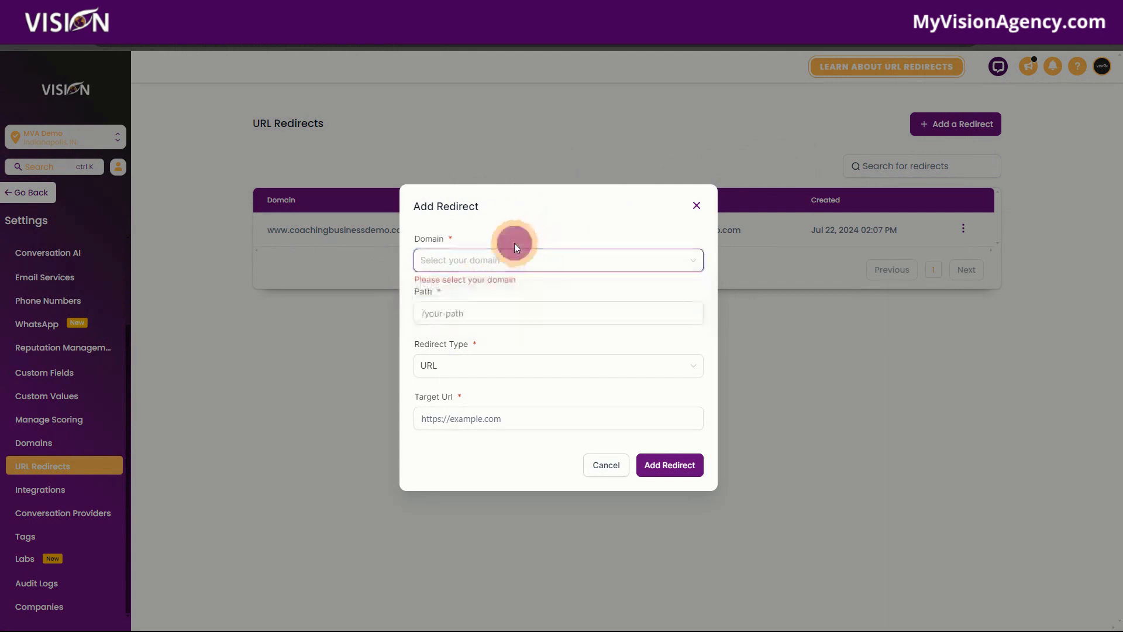
pyautogui.click(696, 205)
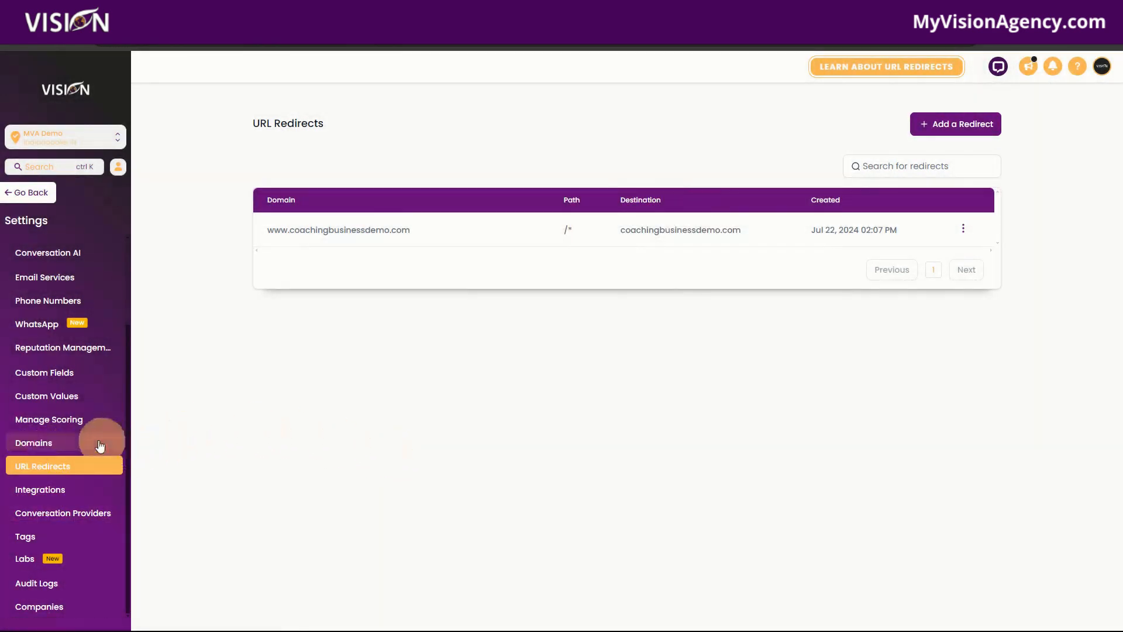
# Return to the Domains page, add a domain with zoom.coachingbusiness.com as the Domain URL, and continue to its manual DNS records
pyautogui.click(27, 444)
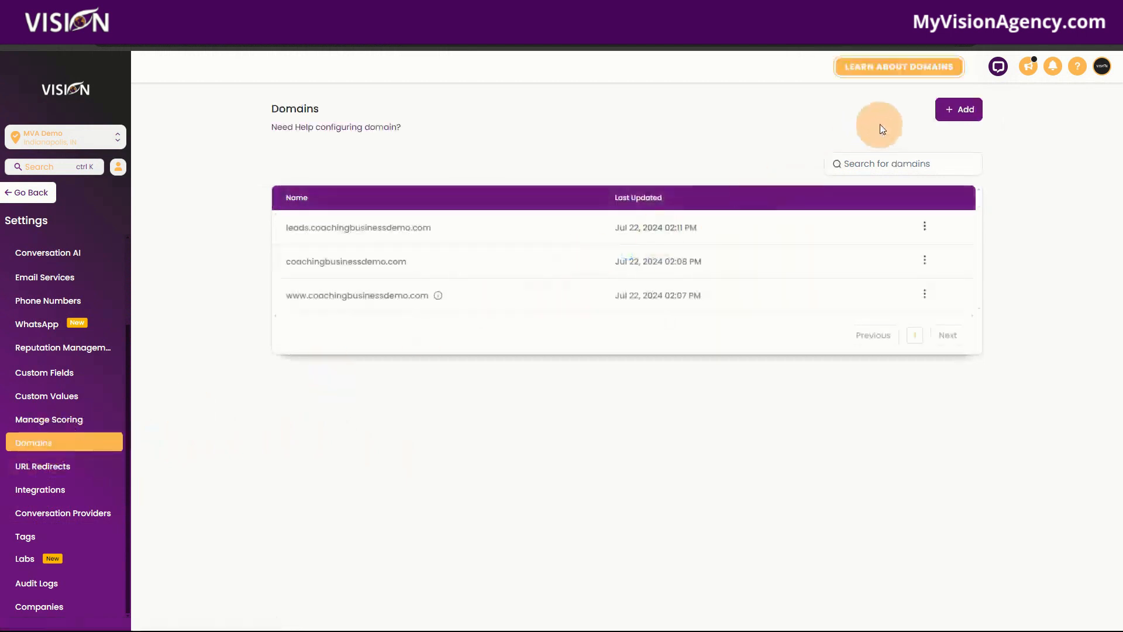
pyautogui.click(960, 109)
pyautogui.click(513, 345)
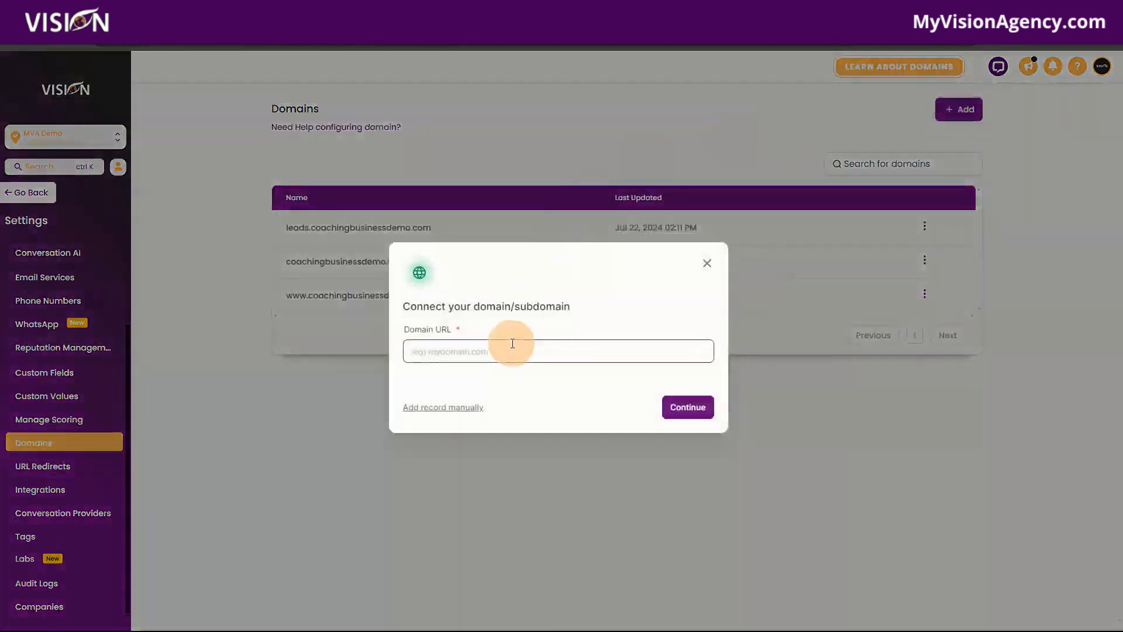
pyautogui.click(510, 346)
pyautogui.write('zoom')
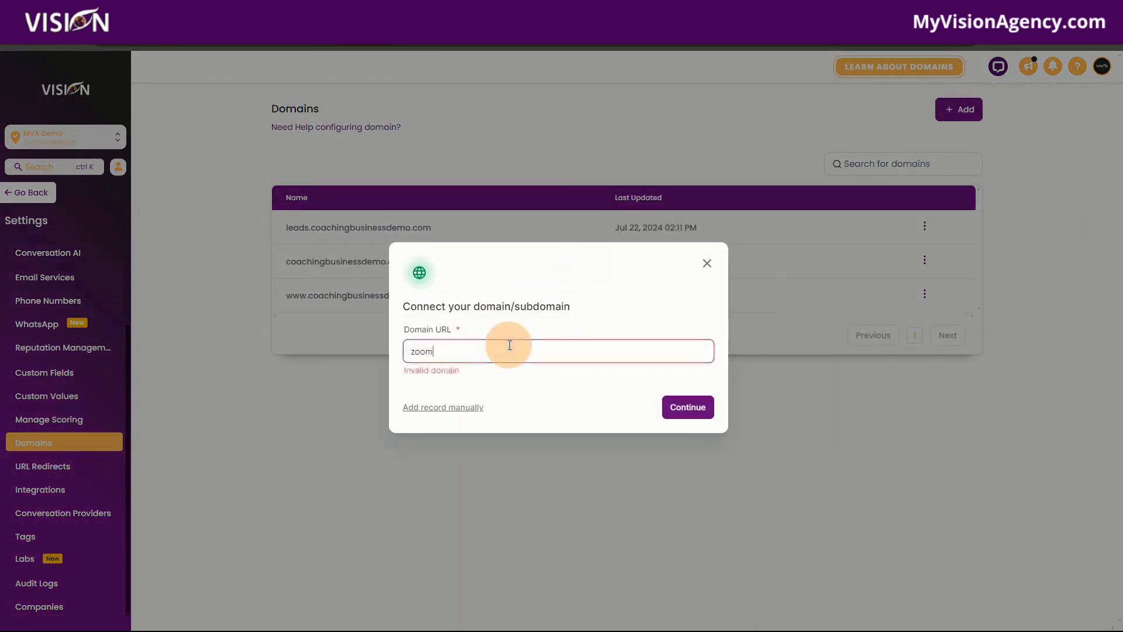
pyautogui.write('.coachingbs')
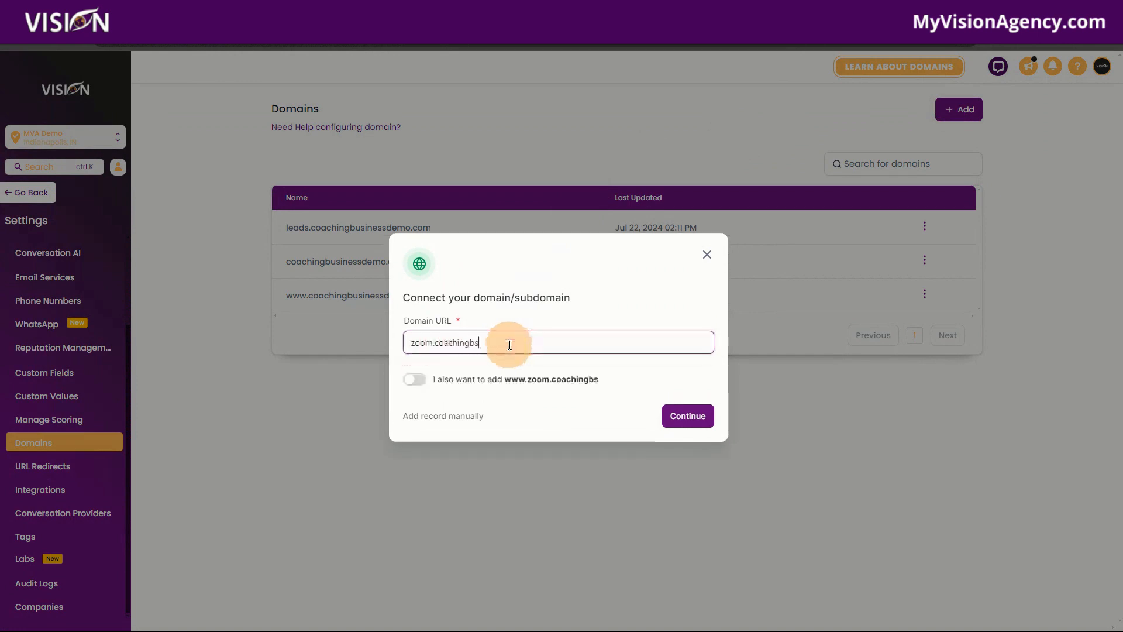
pyautogui.write('u')
pyautogui.press('BackSpace')
pyautogui.press('BackSpace')
pyautogui.write('usi')
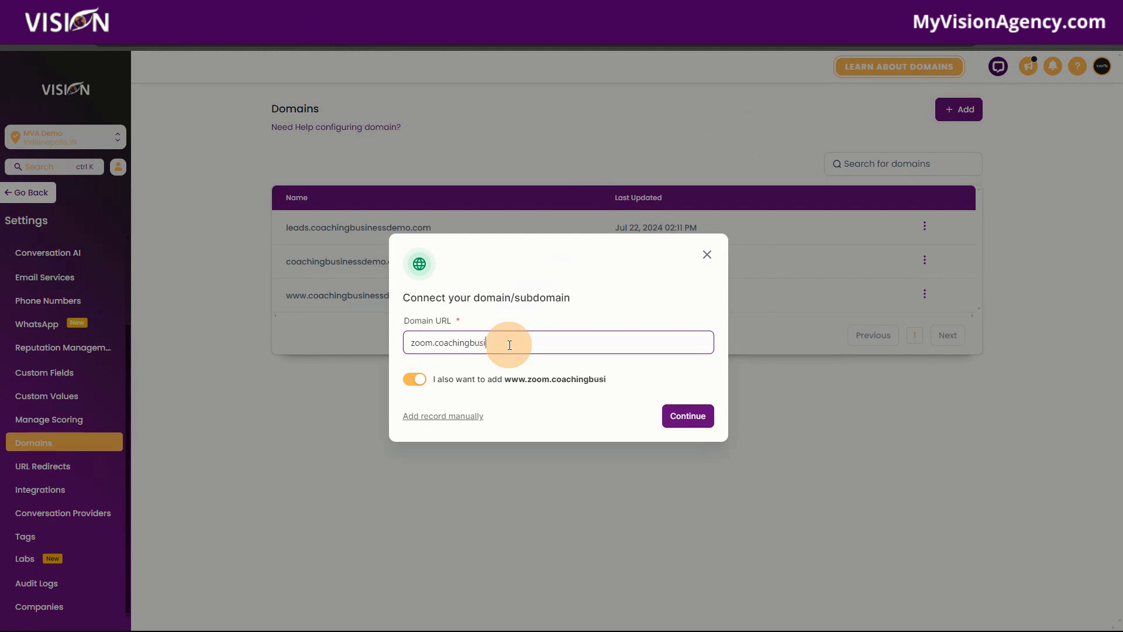
pyautogui.write('ness.com')
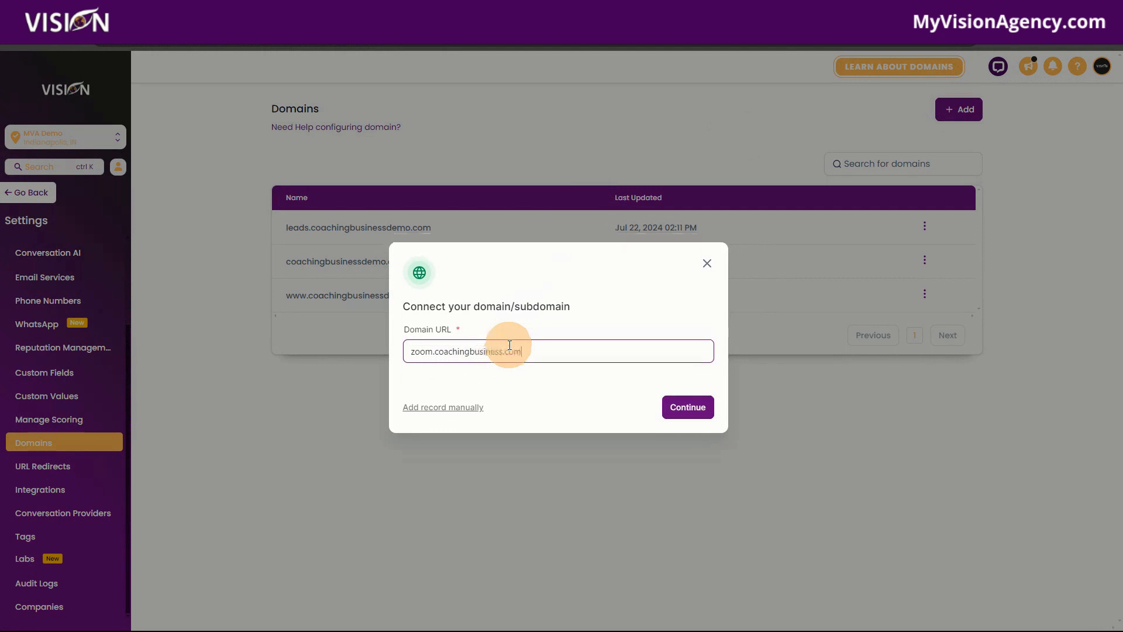
pyautogui.click(682, 413)
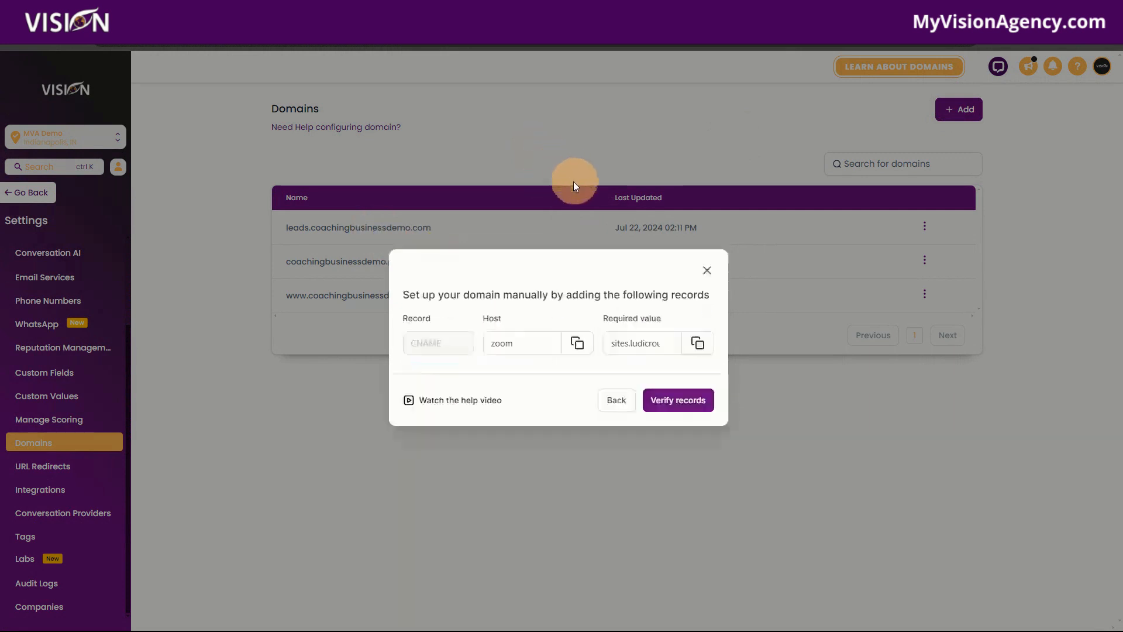
# Copy the zoom host value, switch to Cloudflare, and start a new CNAME record named zoom
pyautogui.click(578, 346)
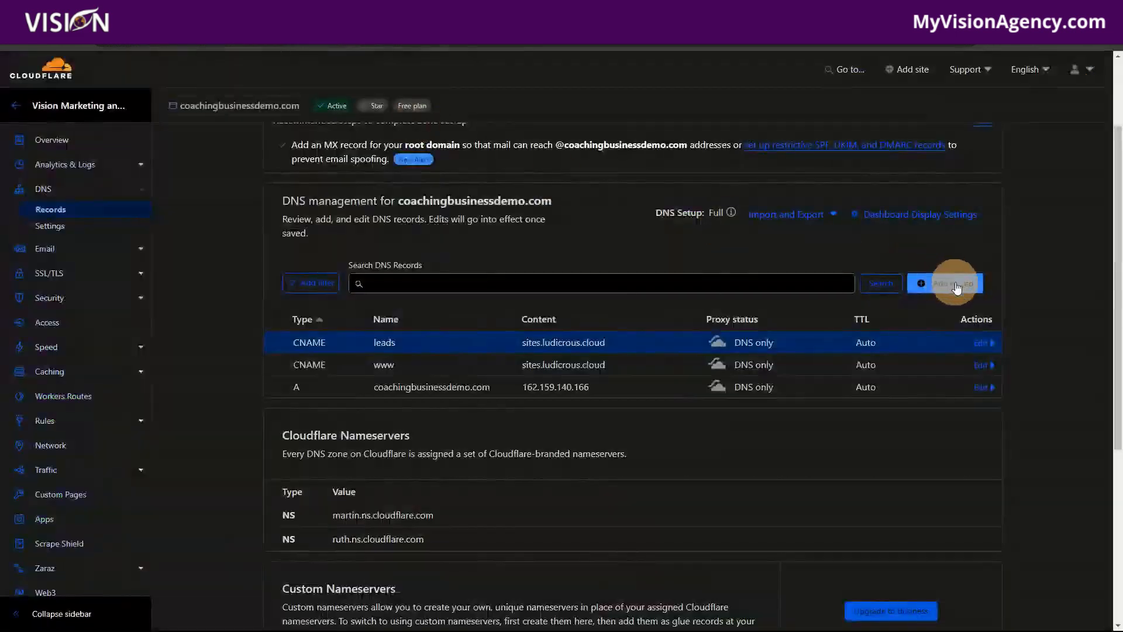
pyautogui.click(945, 284)
pyautogui.click(353, 366)
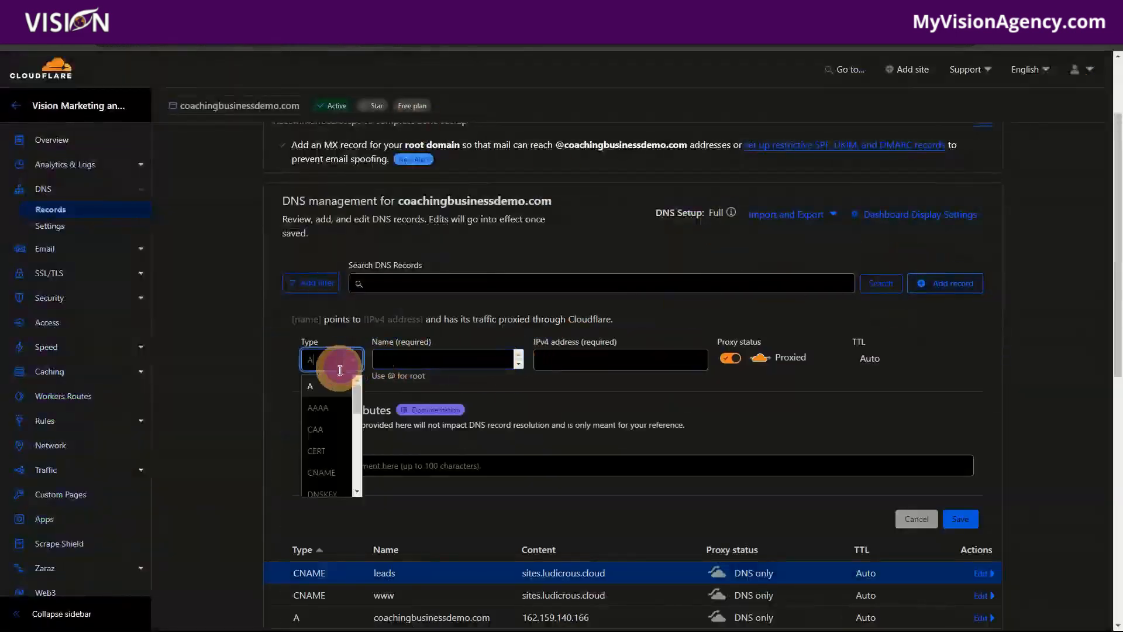
pyautogui.click(321, 471)
pyautogui.click(472, 359)
pyautogui.write('zoom')
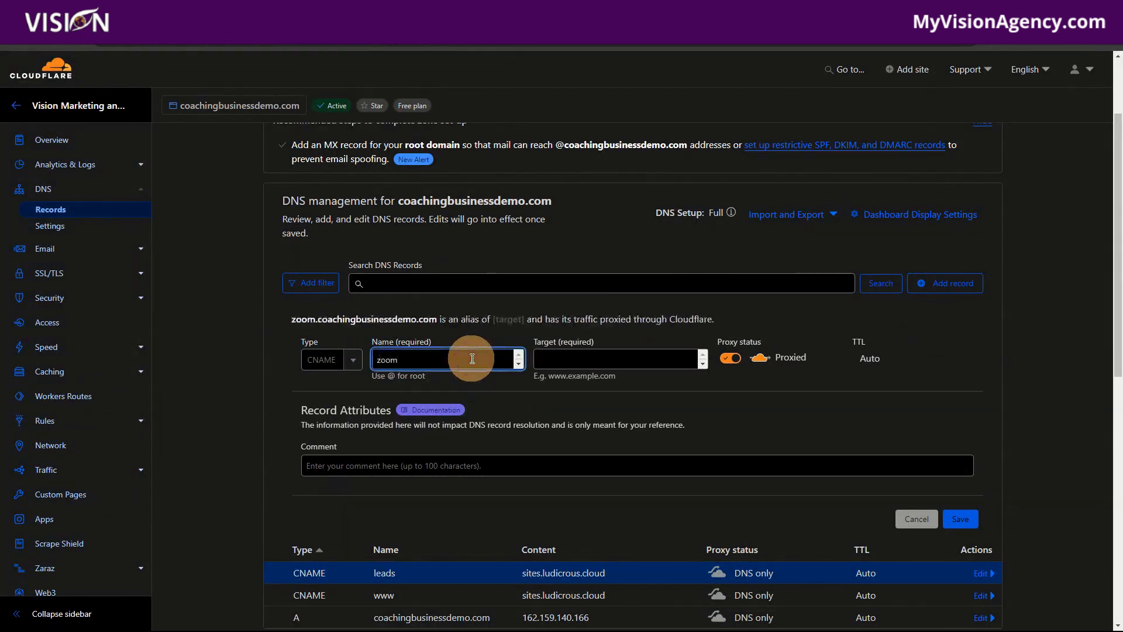
# Set the zoom CNAME record's target to sites.ludicrous.cloud, switch off its proxy, and save the record
pyautogui.click(579, 359)
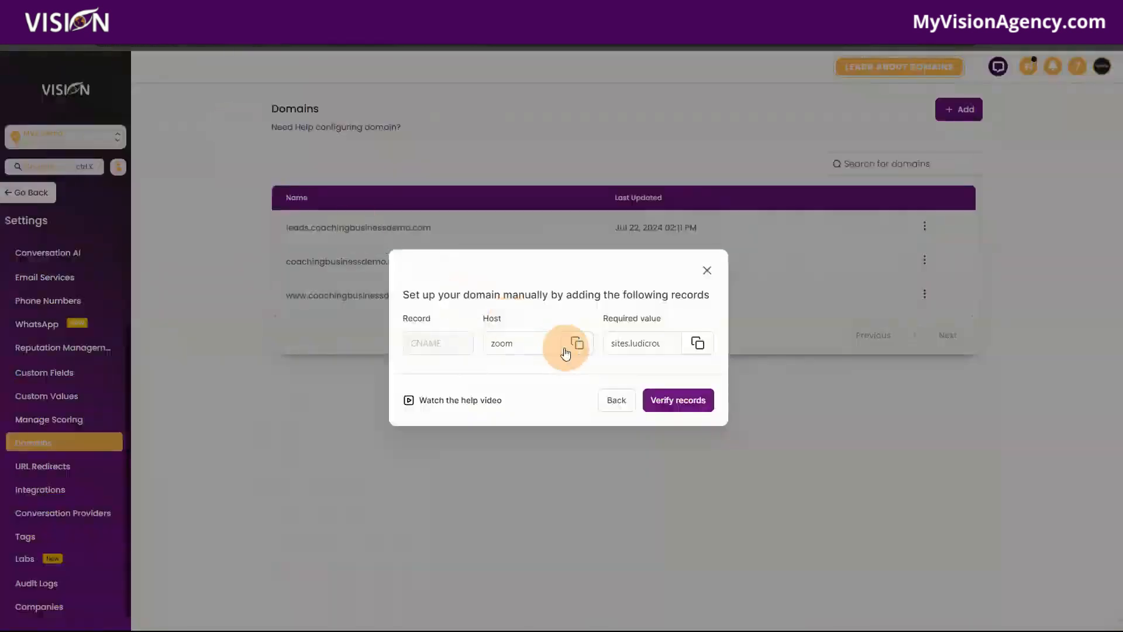
pyautogui.click(695, 343)
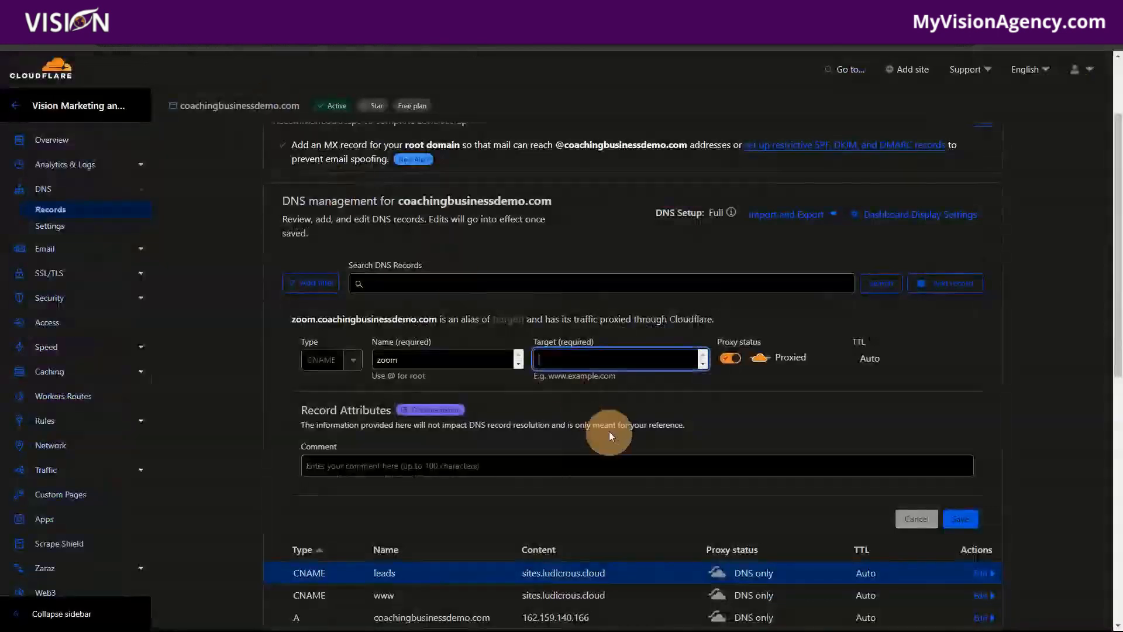
pyautogui.hotkey('ctrl', 'v')
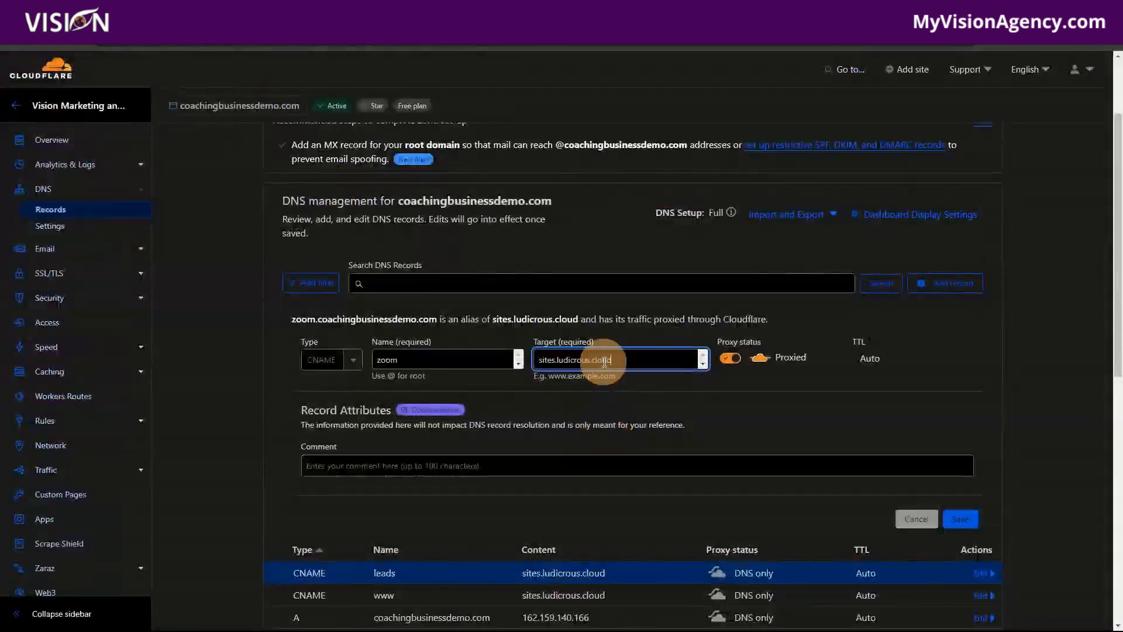
pyautogui.click(730, 358)
pyautogui.click(960, 519)
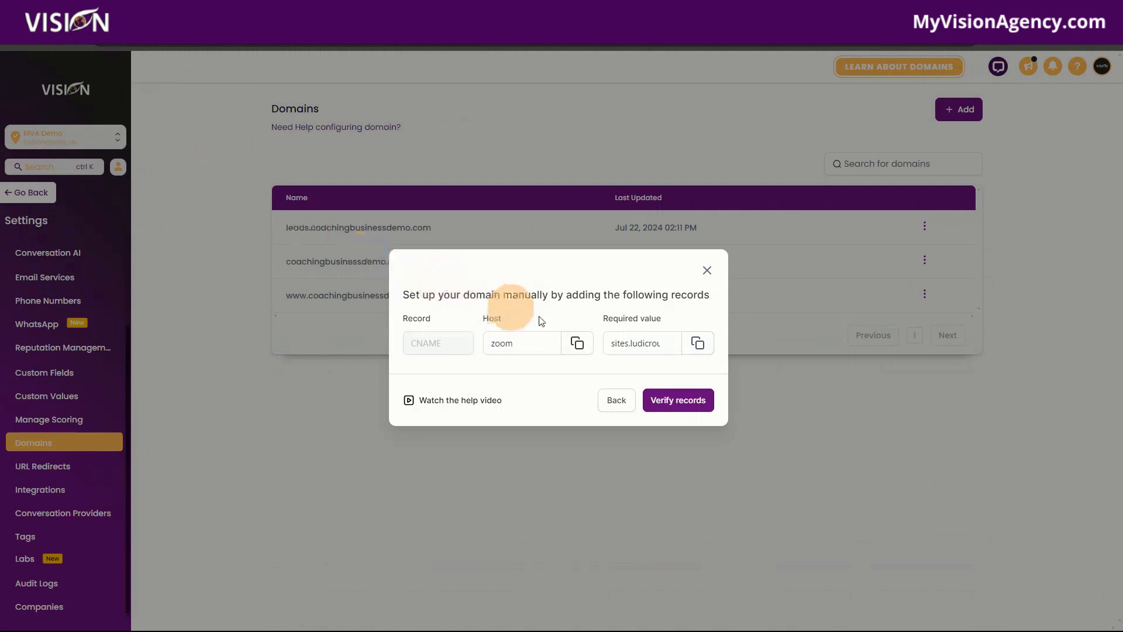
# Try repeatedly to verify the zoom DNS records in the HighLevel domain setup, and close the setup dialog
pyautogui.click(680, 402)
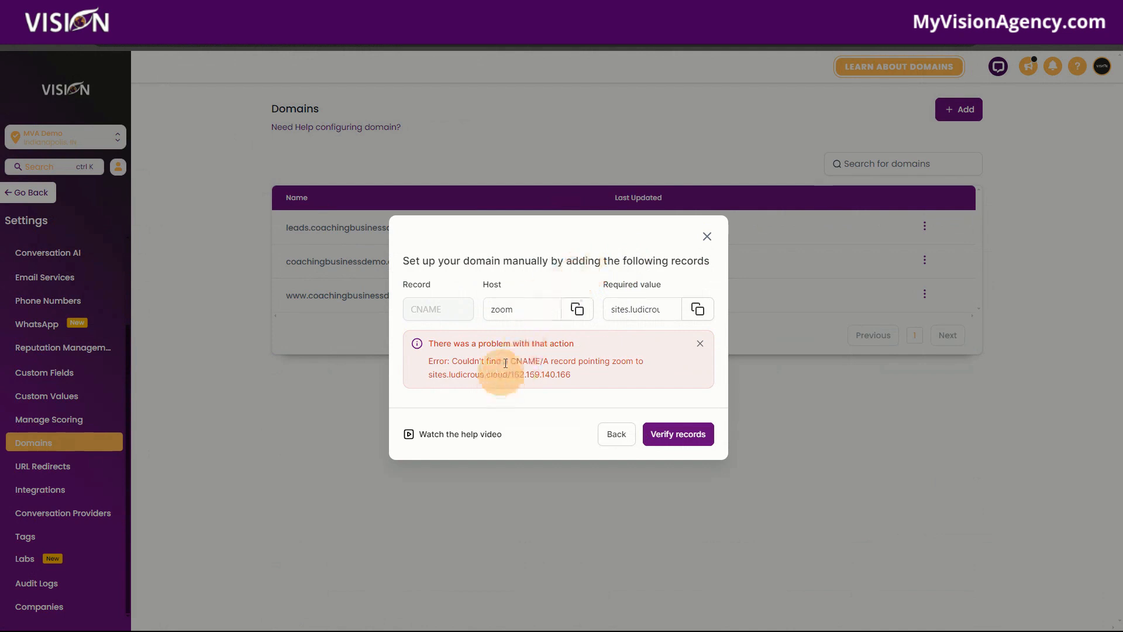
pyautogui.click(682, 440)
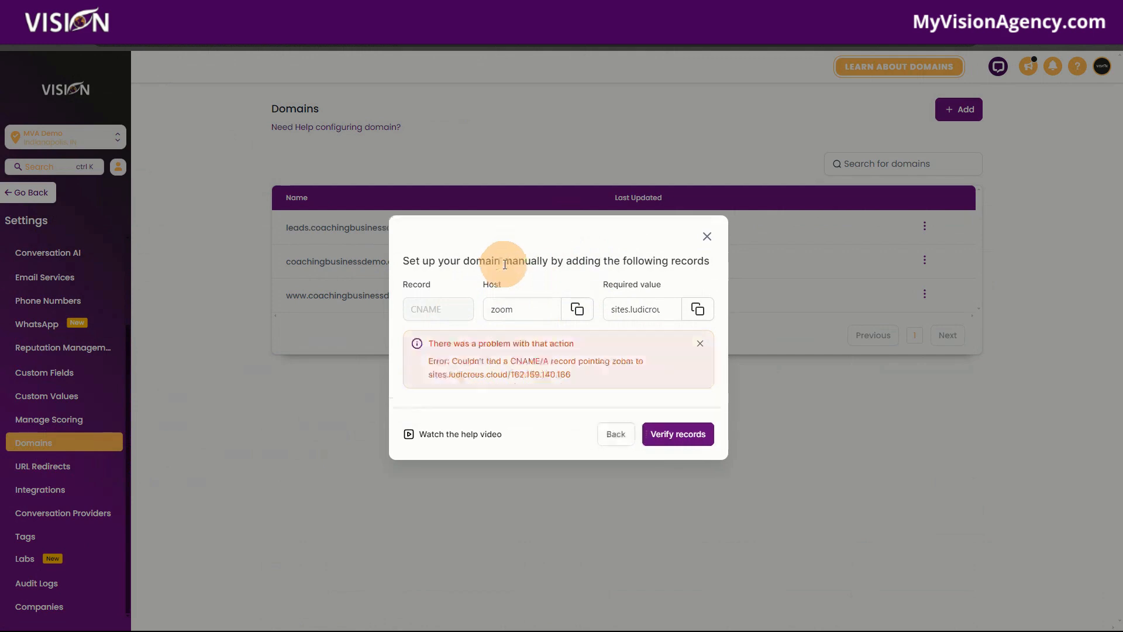
pyautogui.click(680, 435)
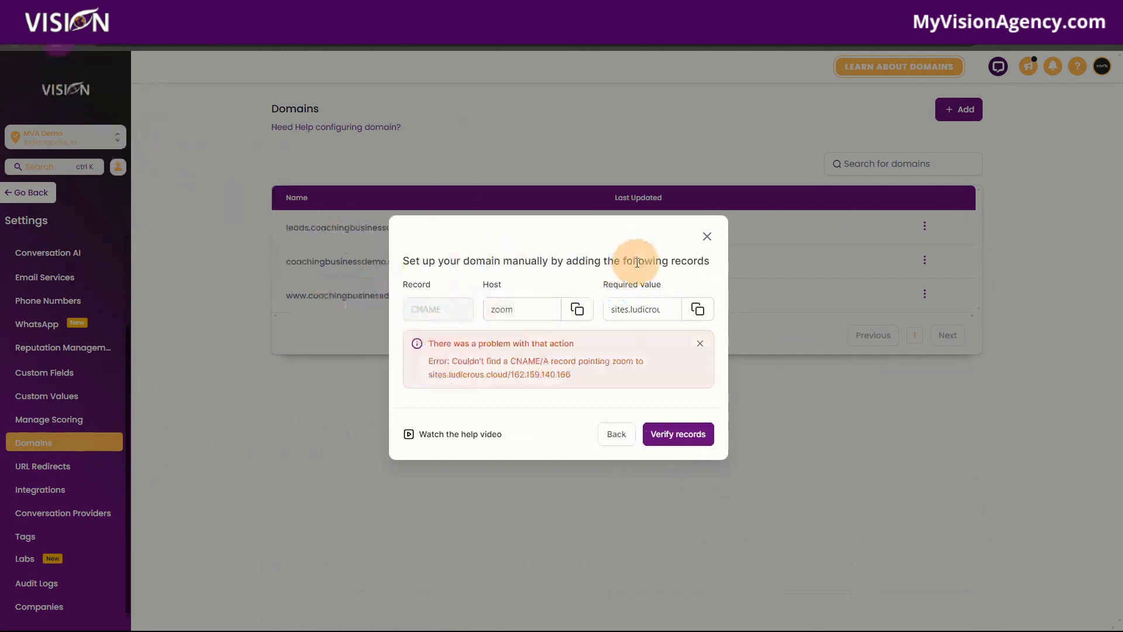
pyautogui.click(706, 235)
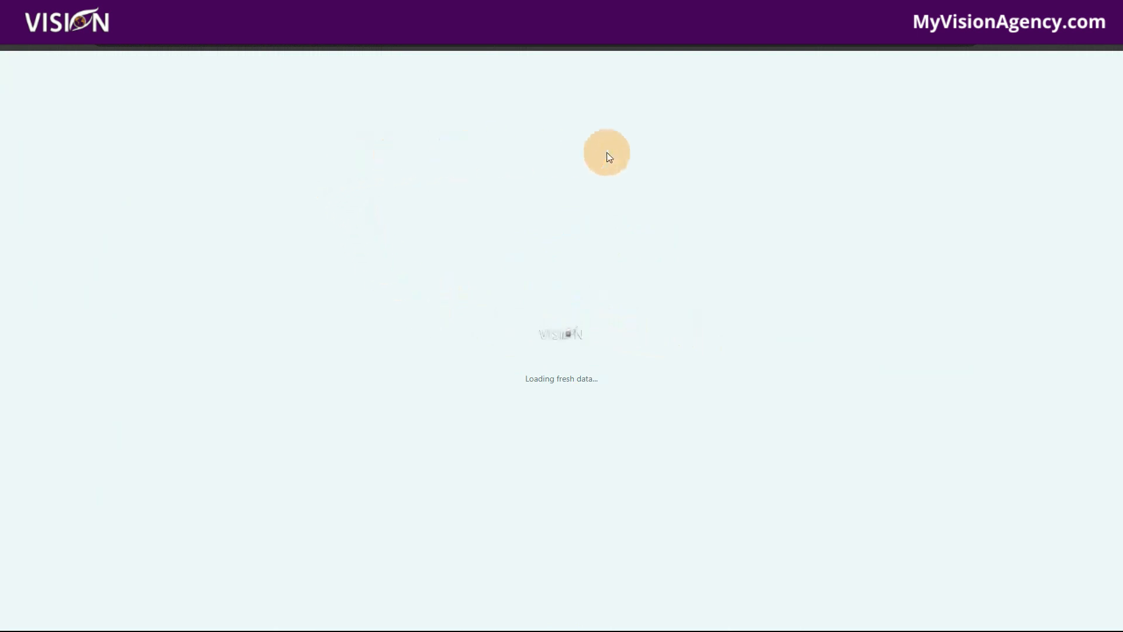
# Add a new domain with zoom.coachingbusinessdemo.com as the Domain URL and complete its setup
pyautogui.click(963, 117)
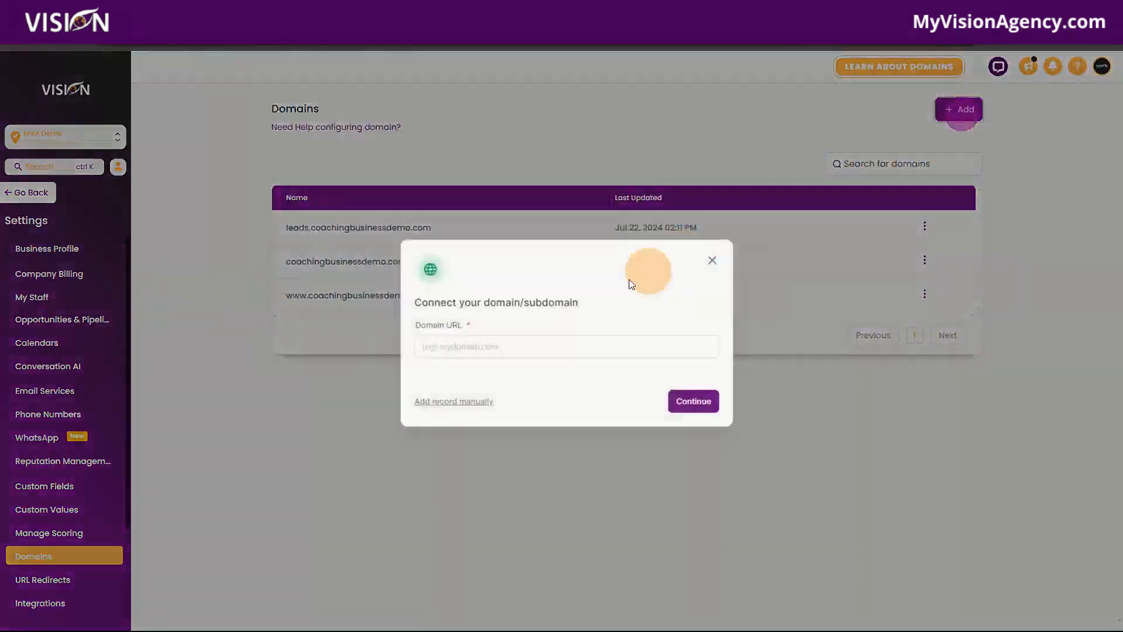
pyautogui.click(504, 346)
pyautogui.write('zoom')
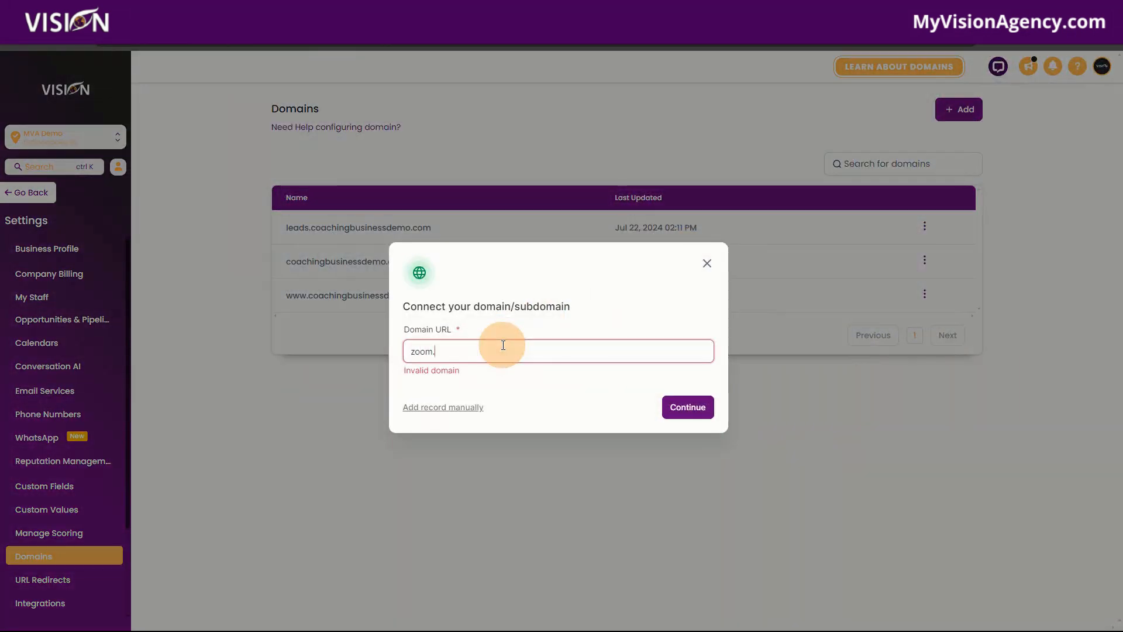
pyautogui.write('.coachingbusie')
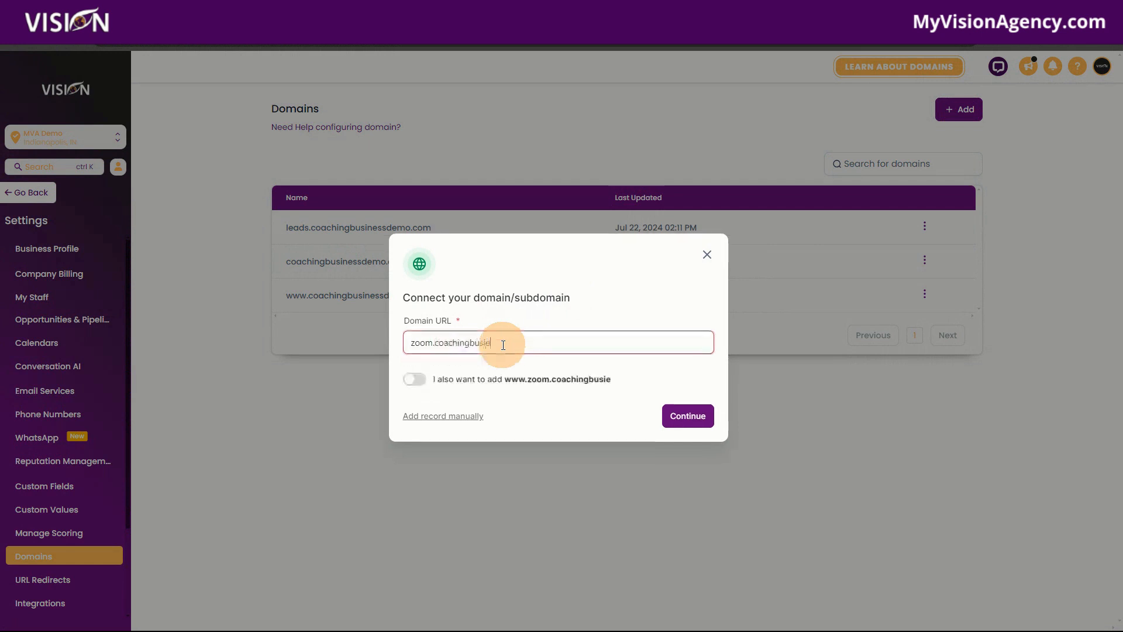
pyautogui.press('BackSpace')
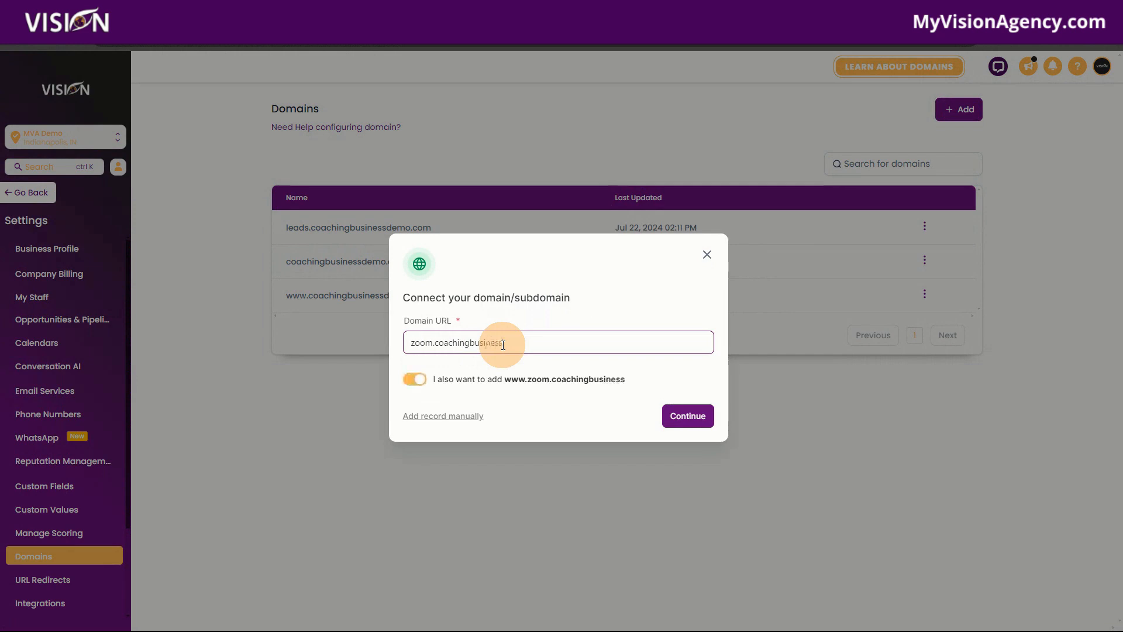
pyautogui.write('nessdemo.com')
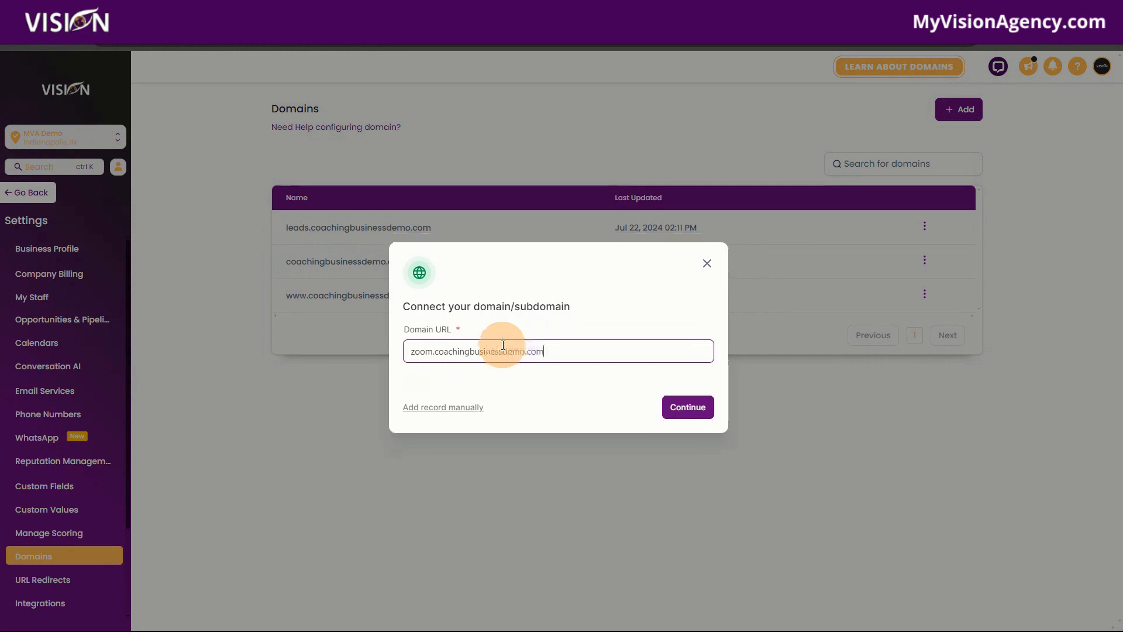
pyautogui.click(683, 412)
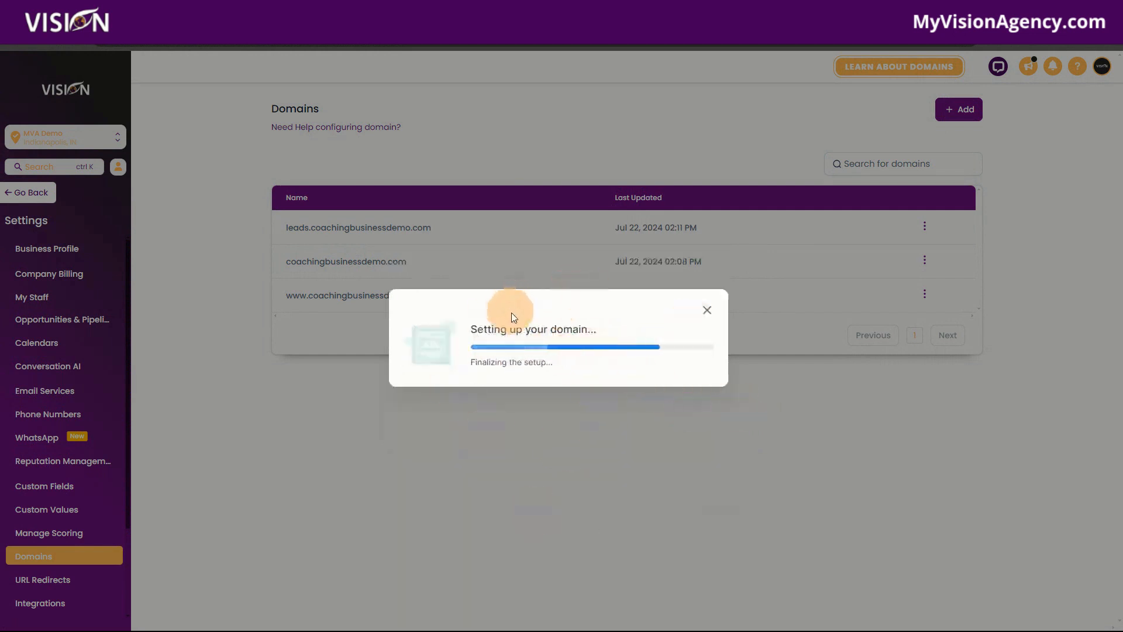
pyautogui.click(678, 408)
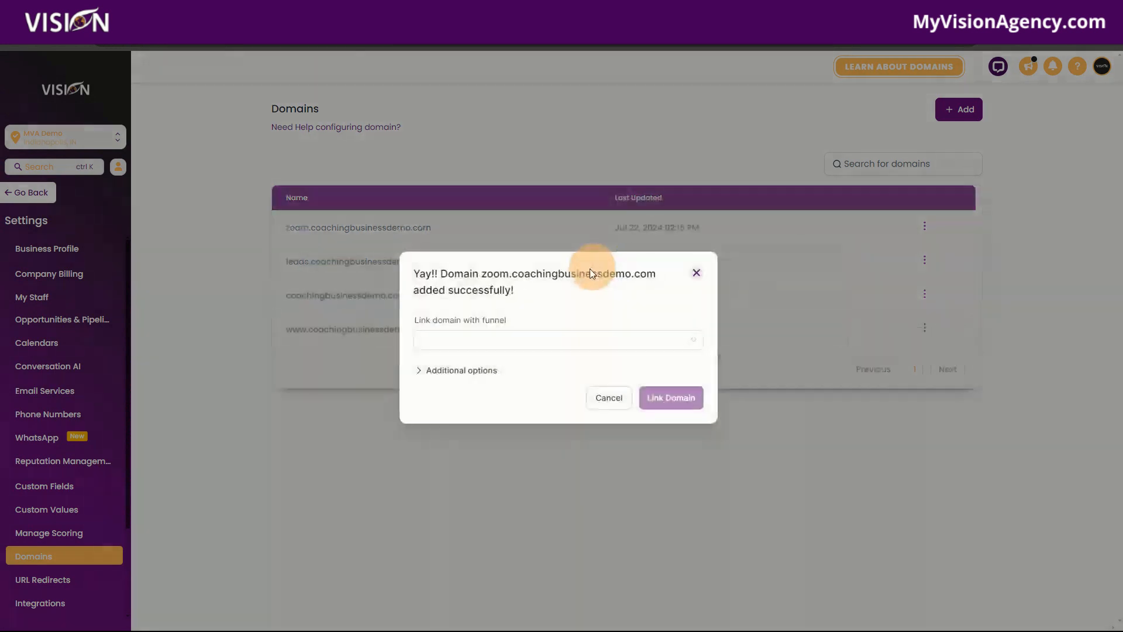
# Examine the funnel choice for linking the zoom subdomain and its Edit Domain settings, closing both dialogs without changes
pyautogui.click(501, 340)
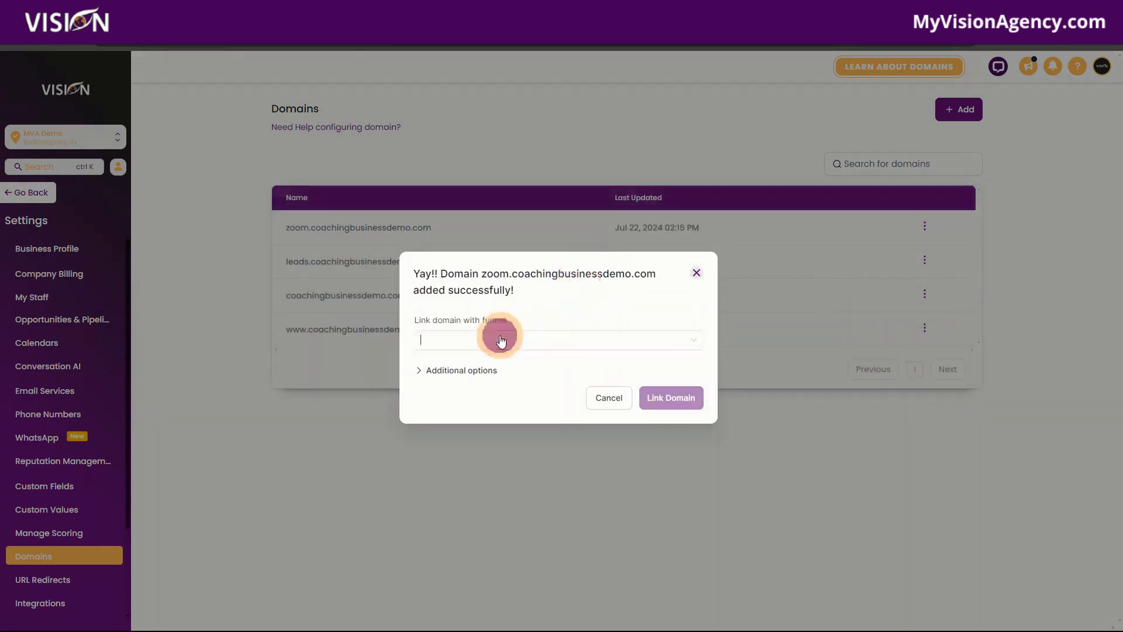
pyautogui.click(528, 297)
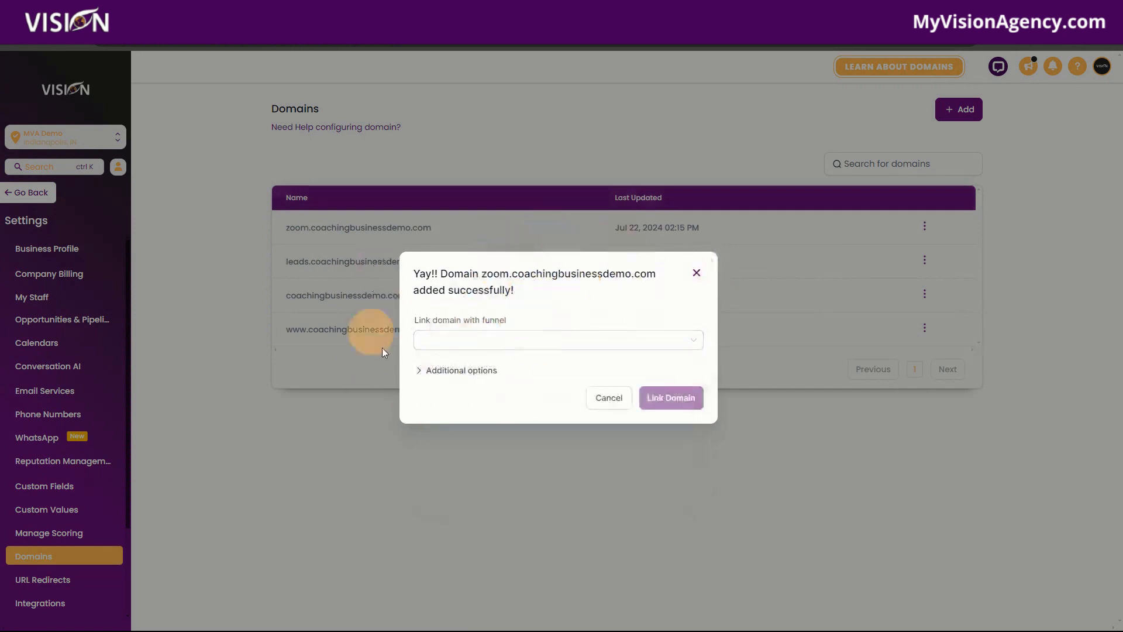
pyautogui.click(696, 273)
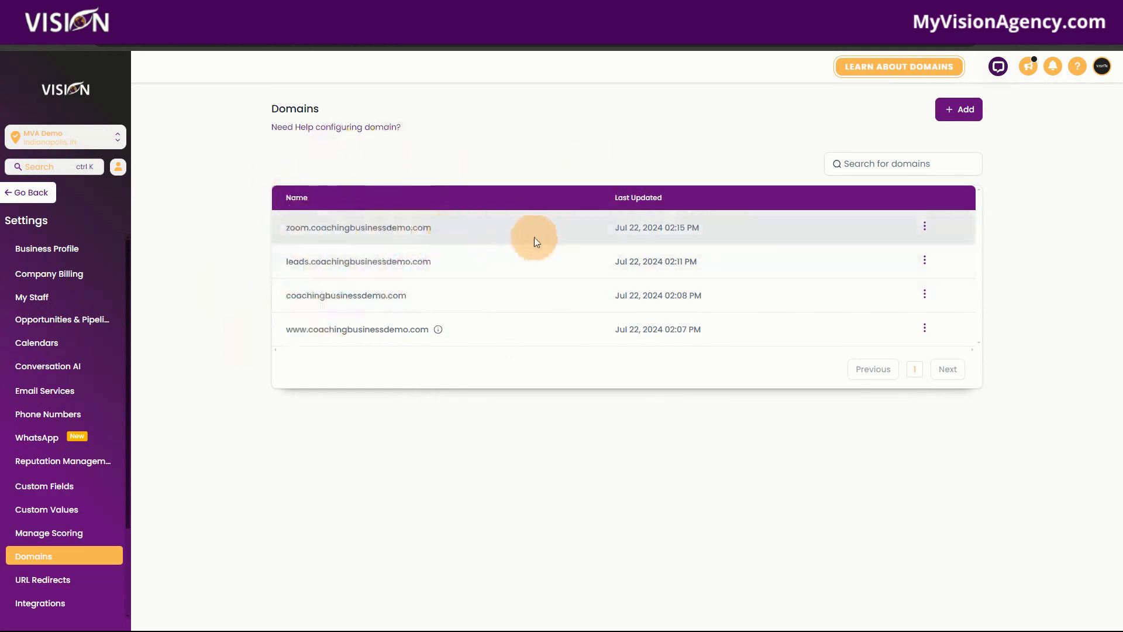
pyautogui.click(924, 226)
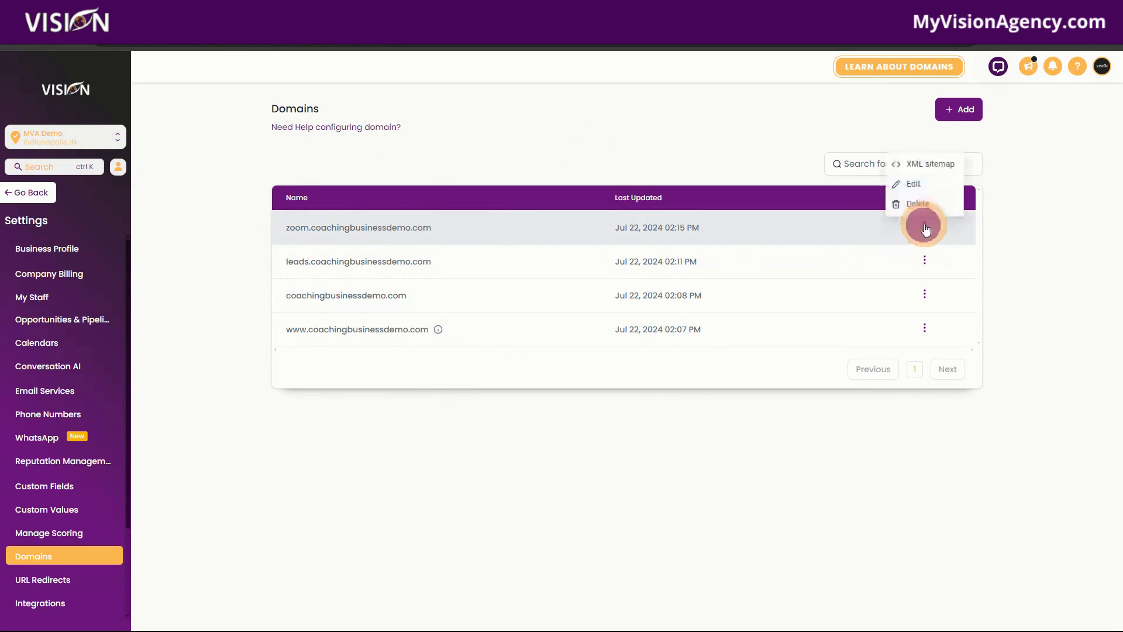
pyautogui.click(917, 186)
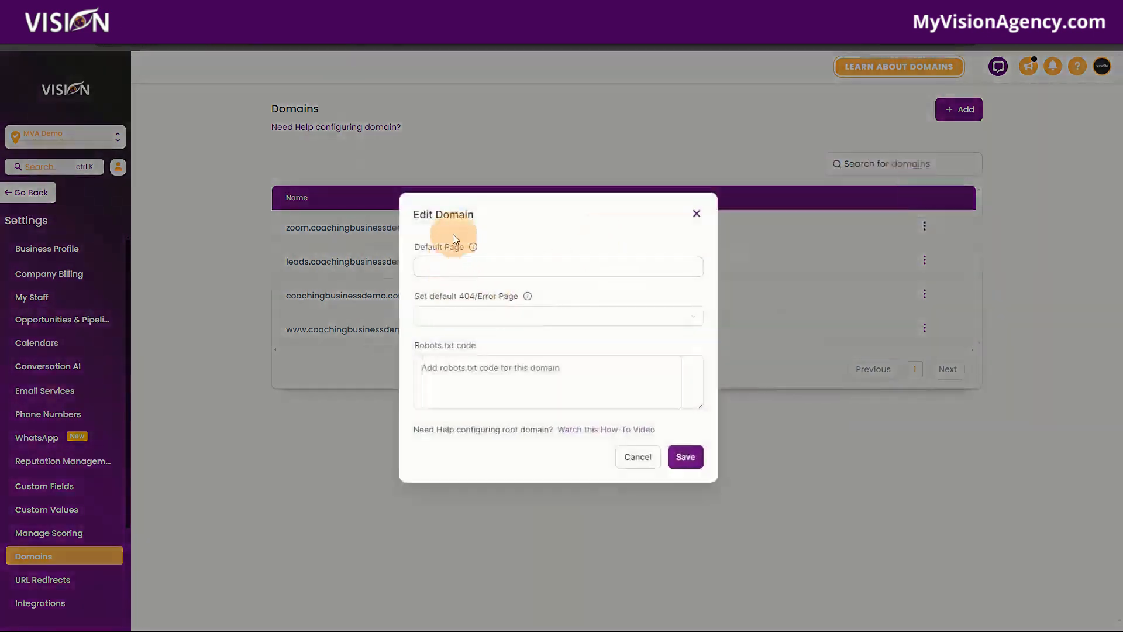
pyautogui.click(696, 213)
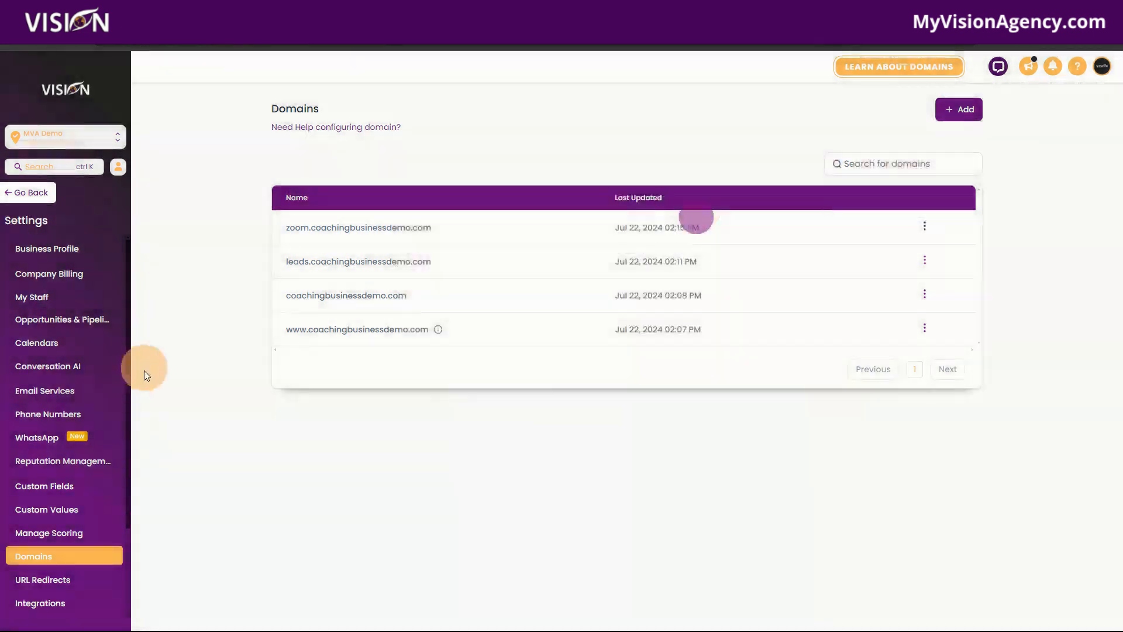
# Start a new redirect on the URL Redirects page for zoom.coachingbusinessdemo.com with the path /zoom
pyautogui.click(65, 577)
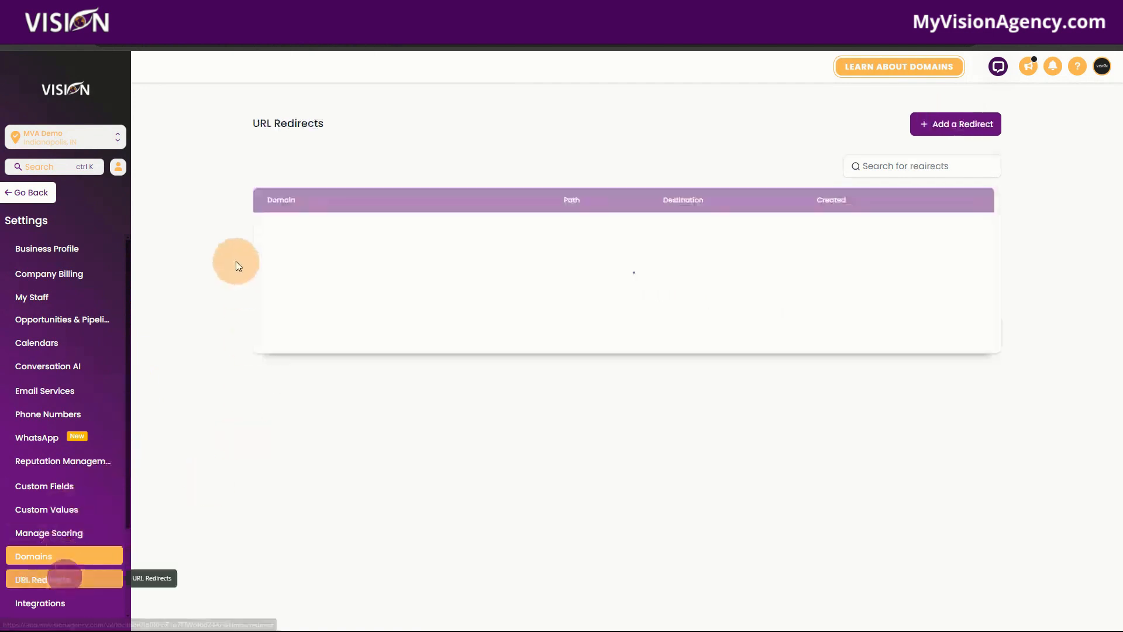
pyautogui.click(954, 124)
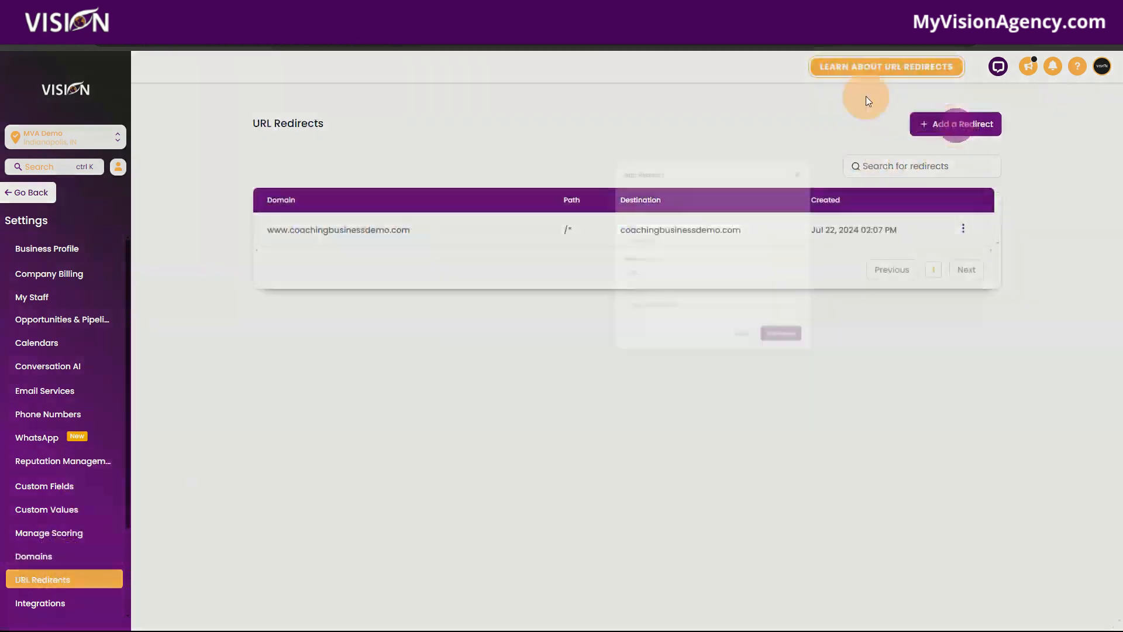
pyautogui.click(441, 260)
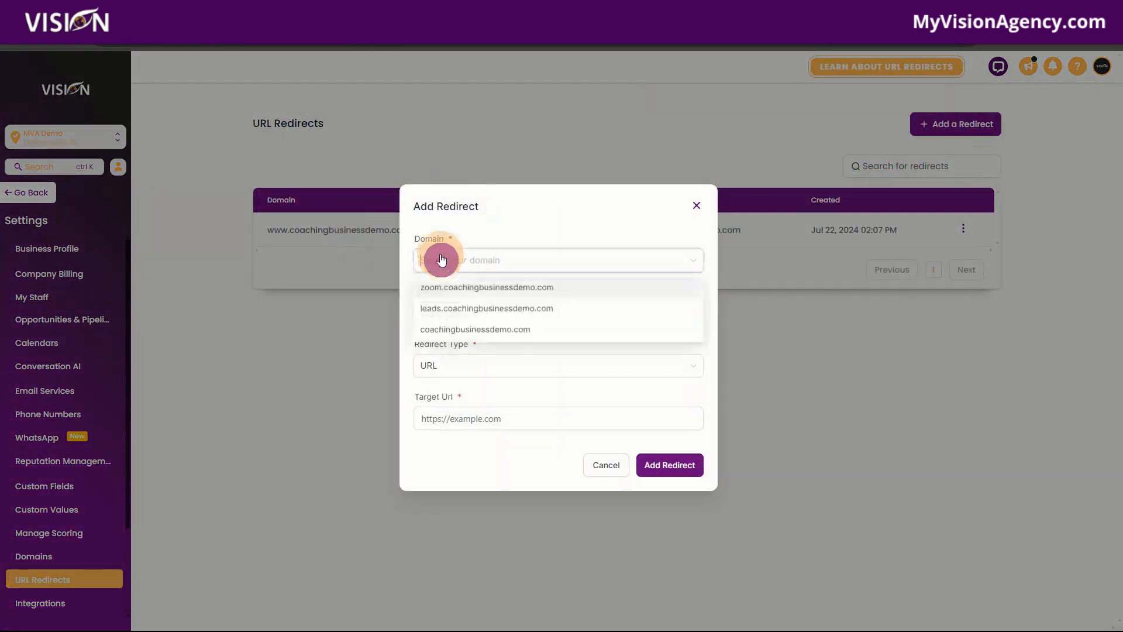
pyautogui.click(442, 286)
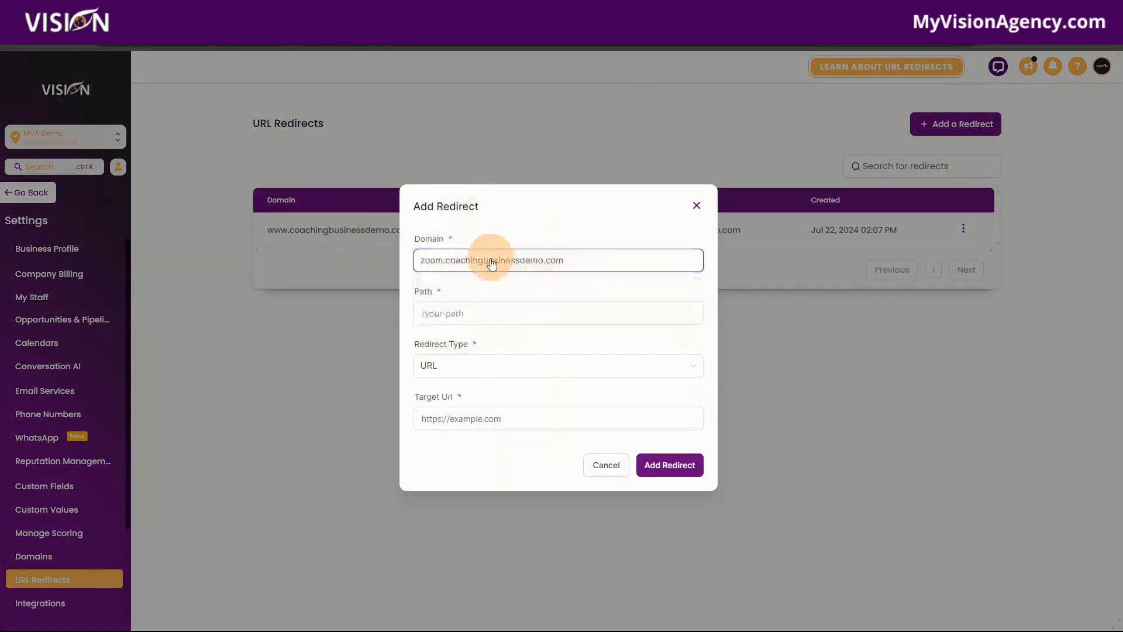
pyautogui.click(489, 314)
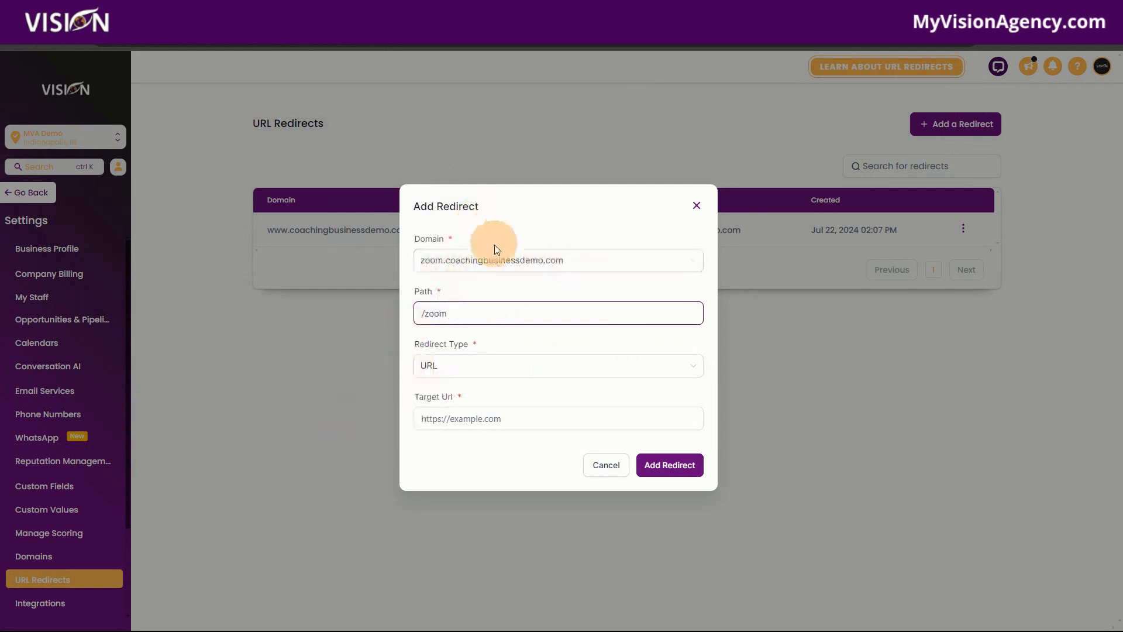
# Change the new redirect's domain to coachingbusinessdemo.com and enter /zoom as its path
pyautogui.click(494, 259)
pyautogui.click(448, 333)
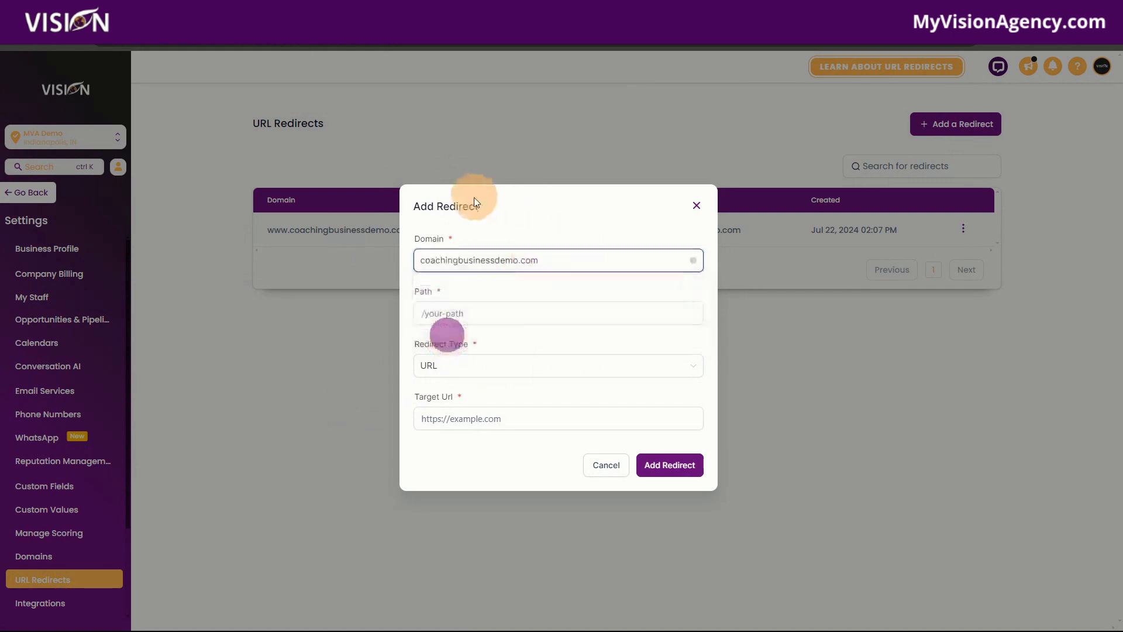
pyautogui.click(432, 317)
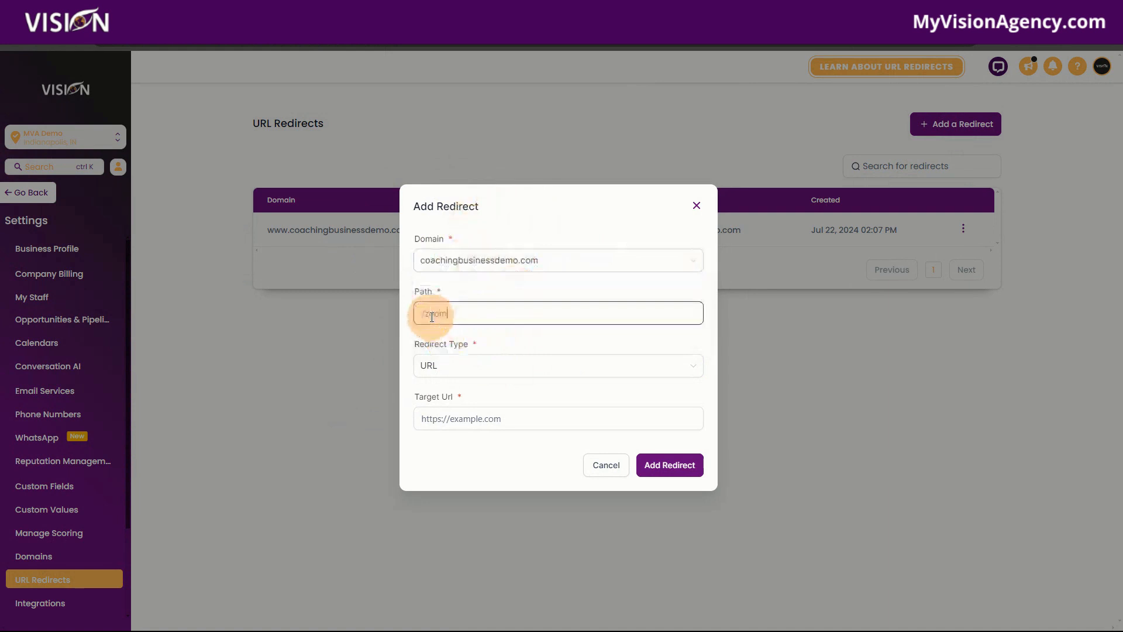
pyautogui.click(447, 419)
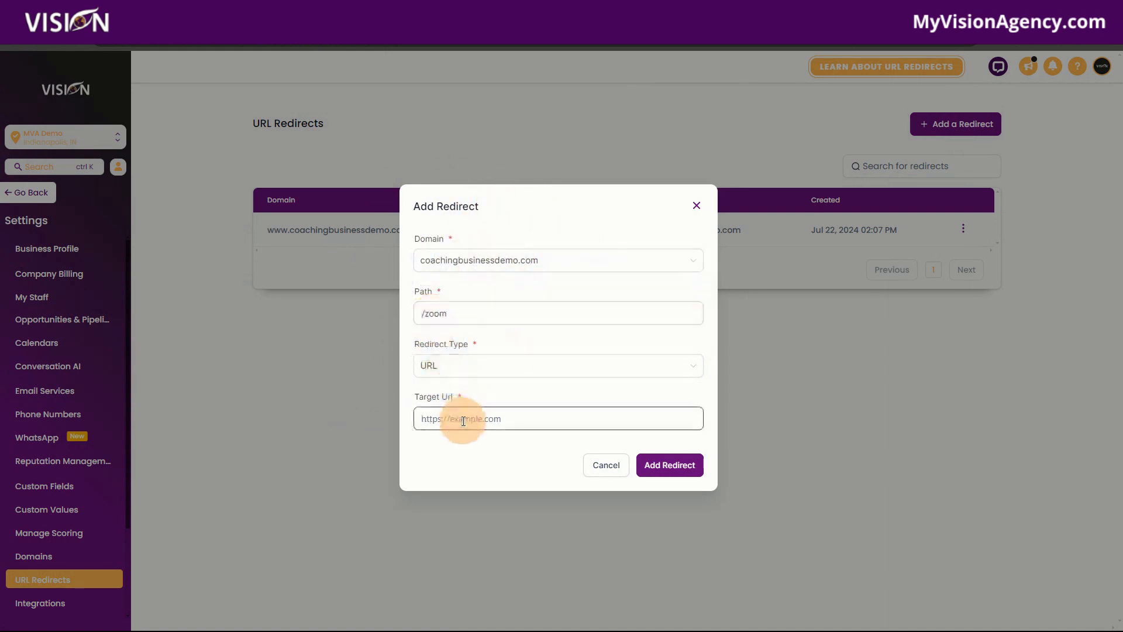
pyautogui.write('https://zoom.')
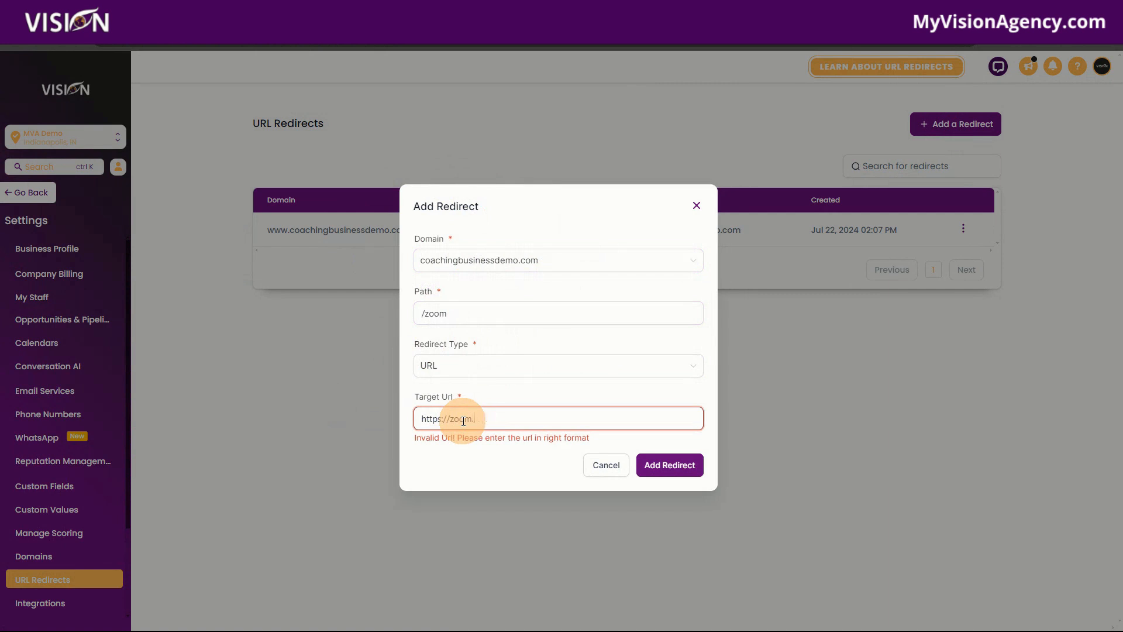
pyautogui.write('com')
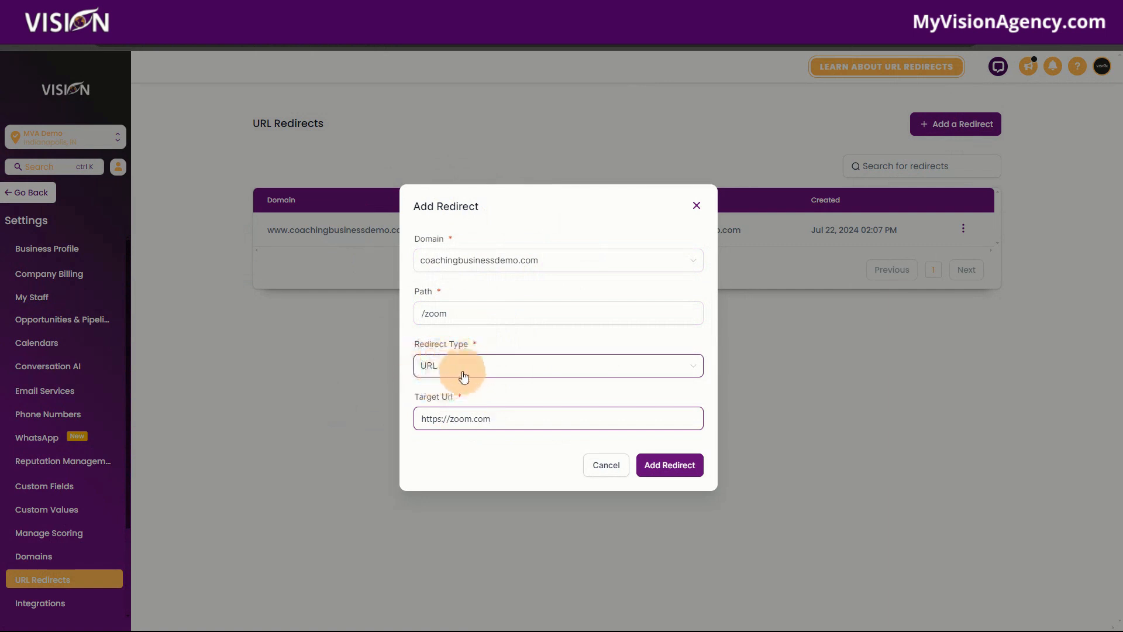
pyautogui.moveTo(502, 419); pyautogui.dragTo(402, 417)
pyautogui.hotkey('ctrl', 'c')
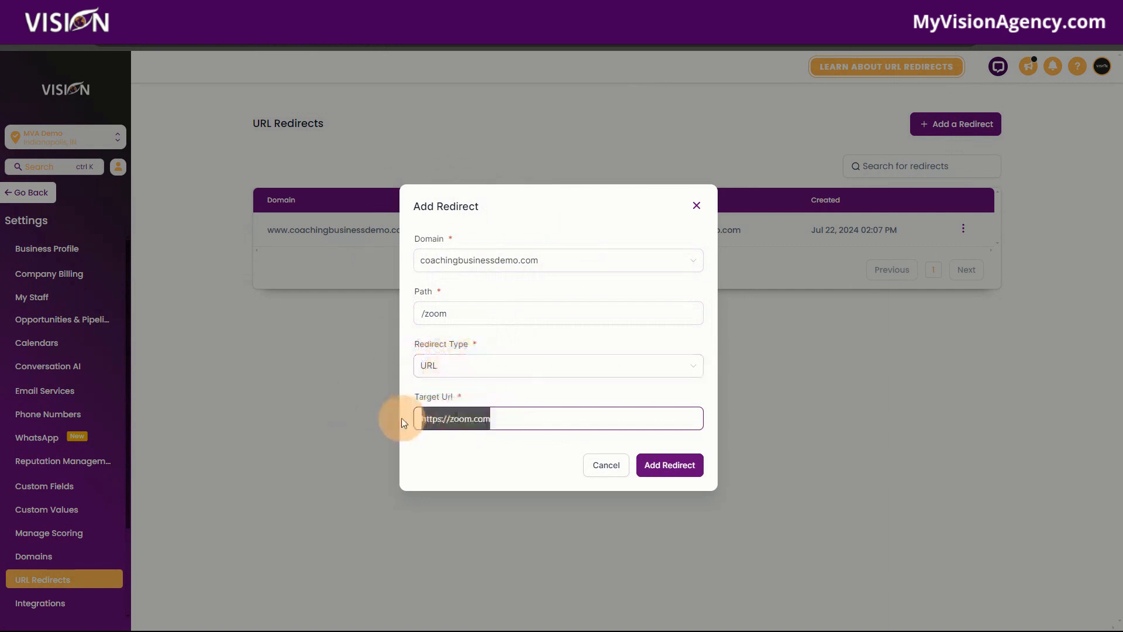
pyautogui.click(661, 470)
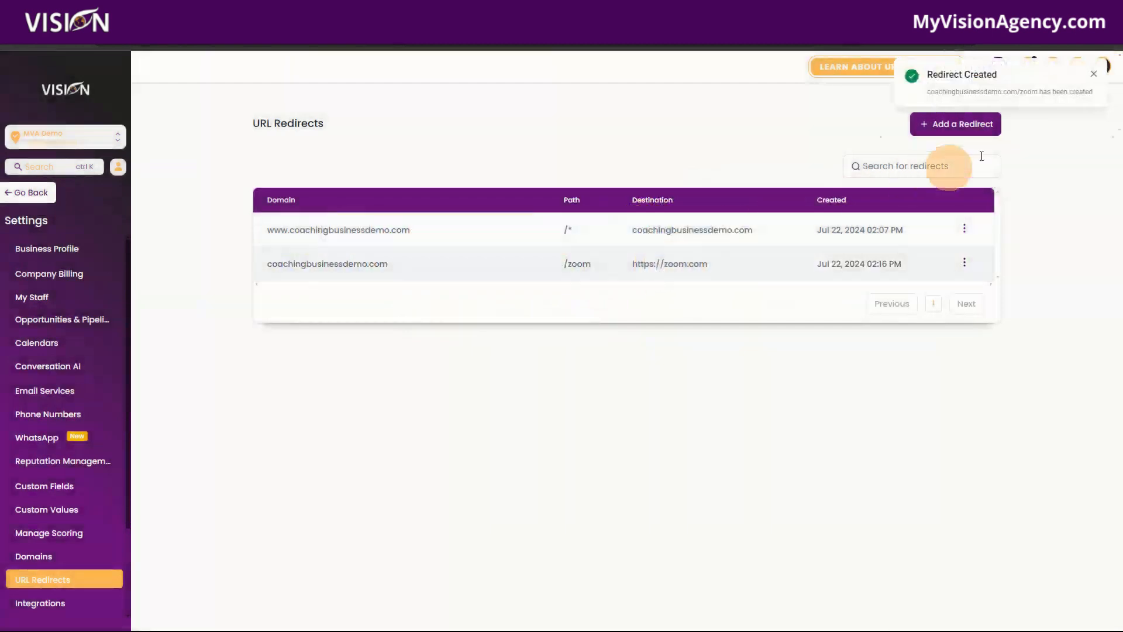
# Start a new redirect for zoom.coachingbusinessdemo.com, set its Redirect Type to All, and view the available target domains
pyautogui.click(982, 126)
pyautogui.click(480, 261)
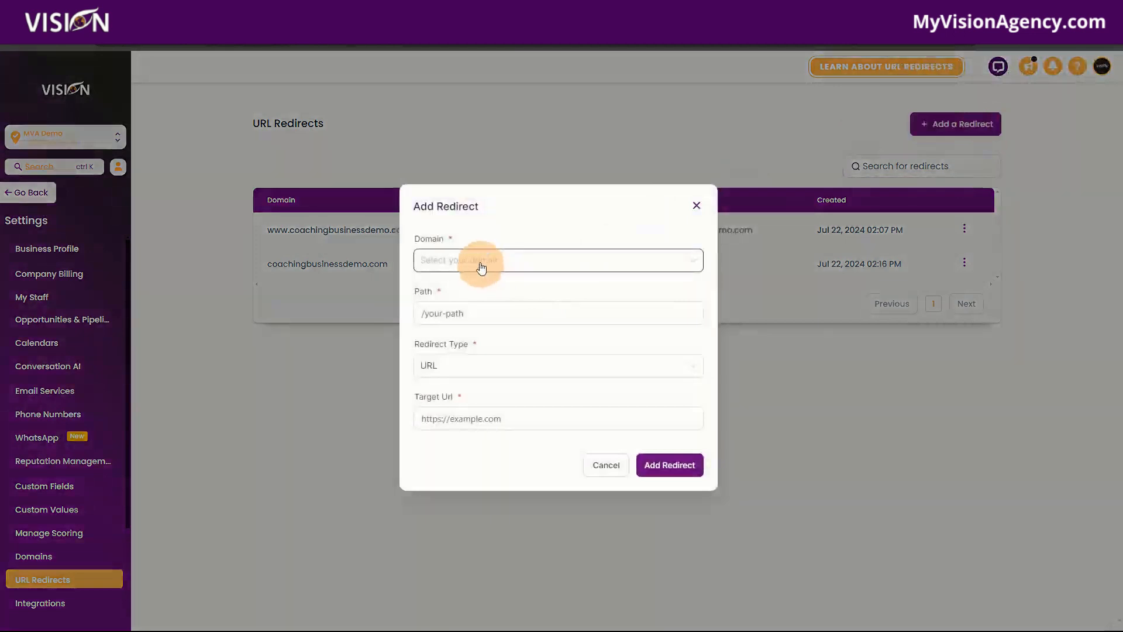
pyautogui.click(452, 288)
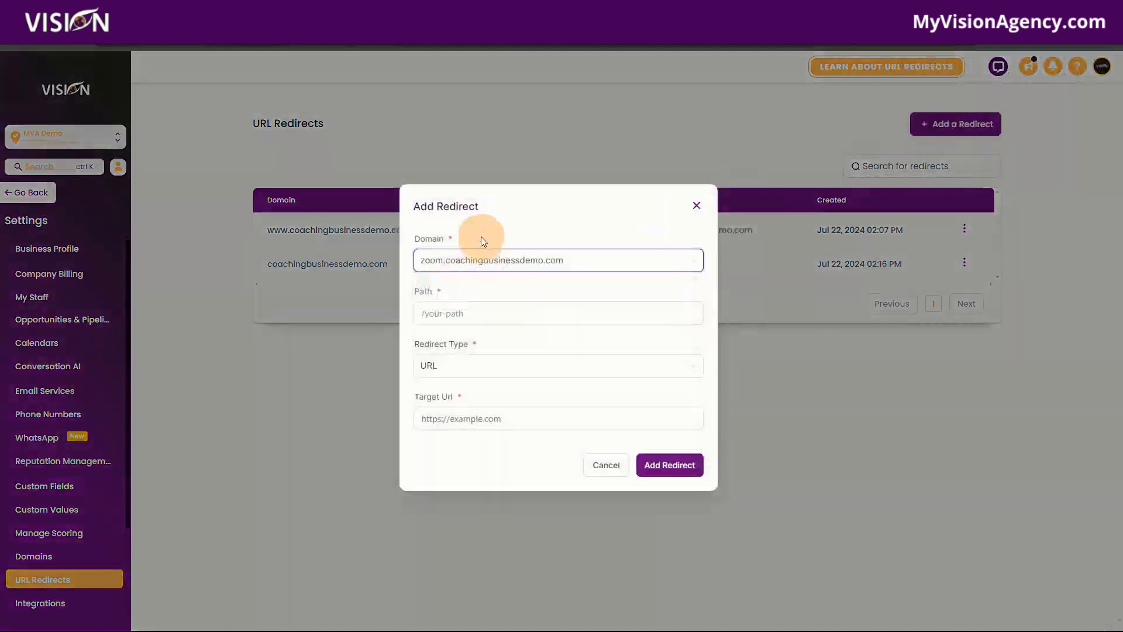
pyautogui.click(458, 313)
pyautogui.click(456, 366)
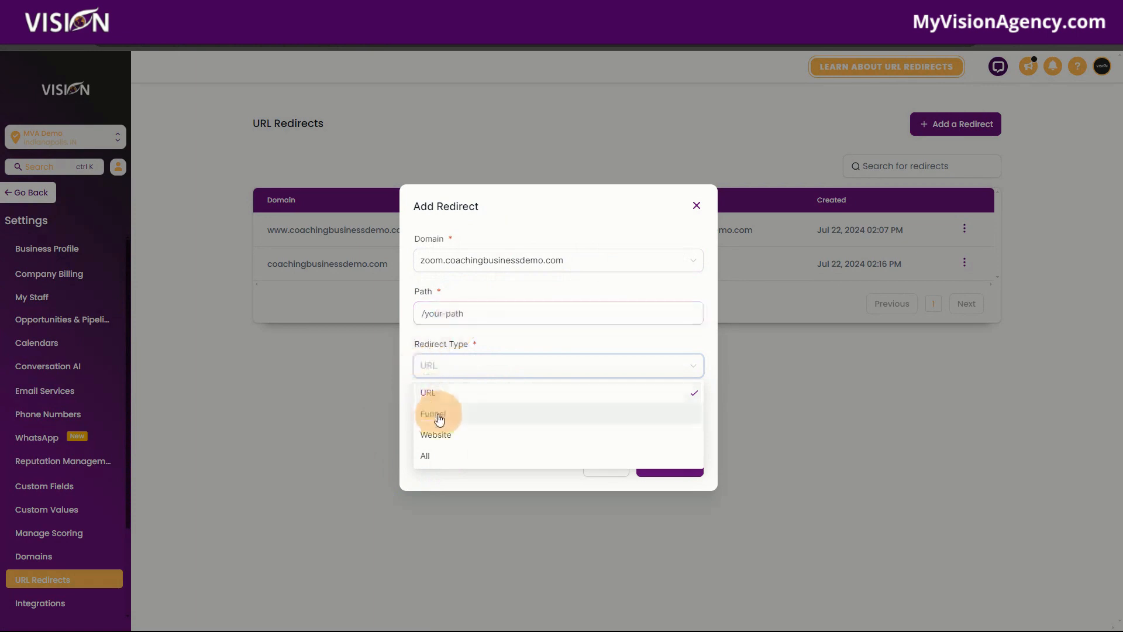
pyautogui.click(437, 466)
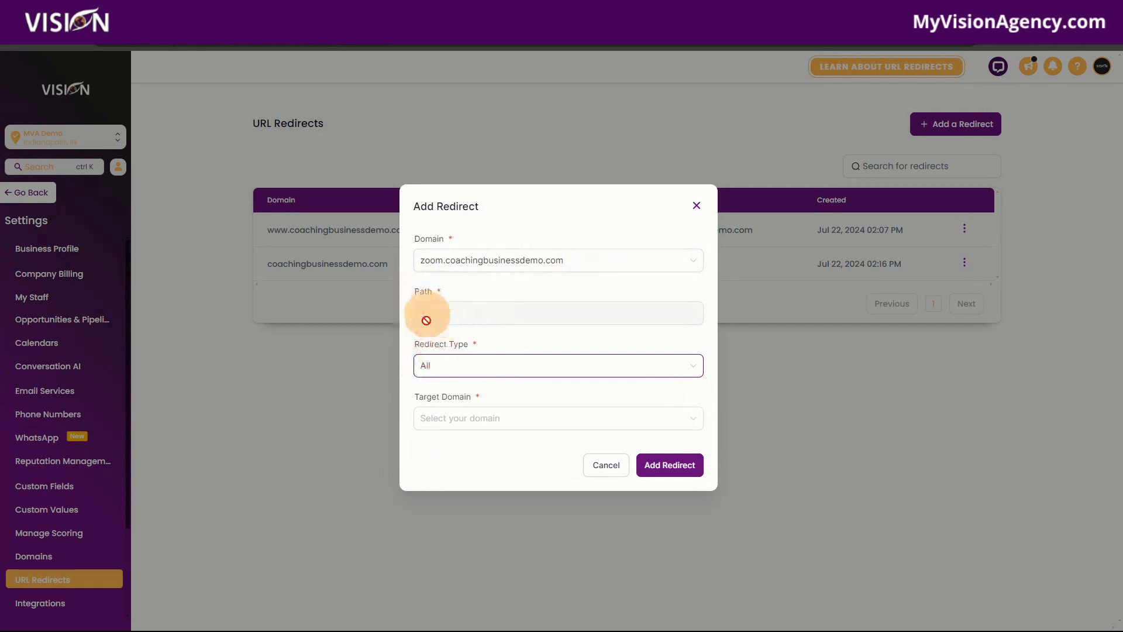
pyautogui.click(431, 416)
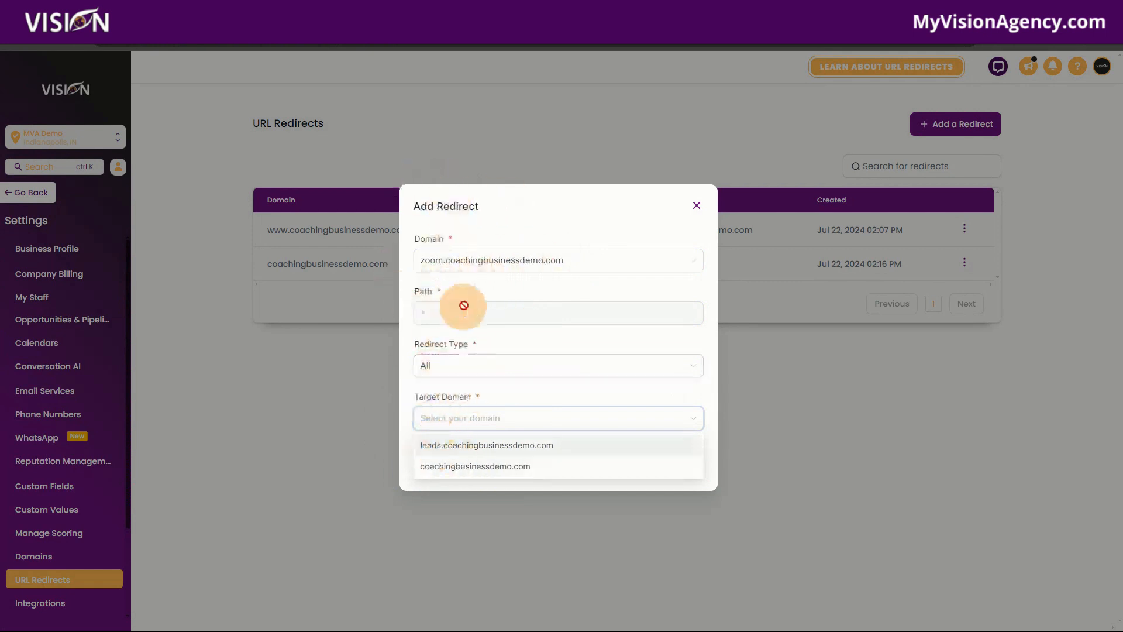
pyautogui.click(430, 368)
pyautogui.click(473, 402)
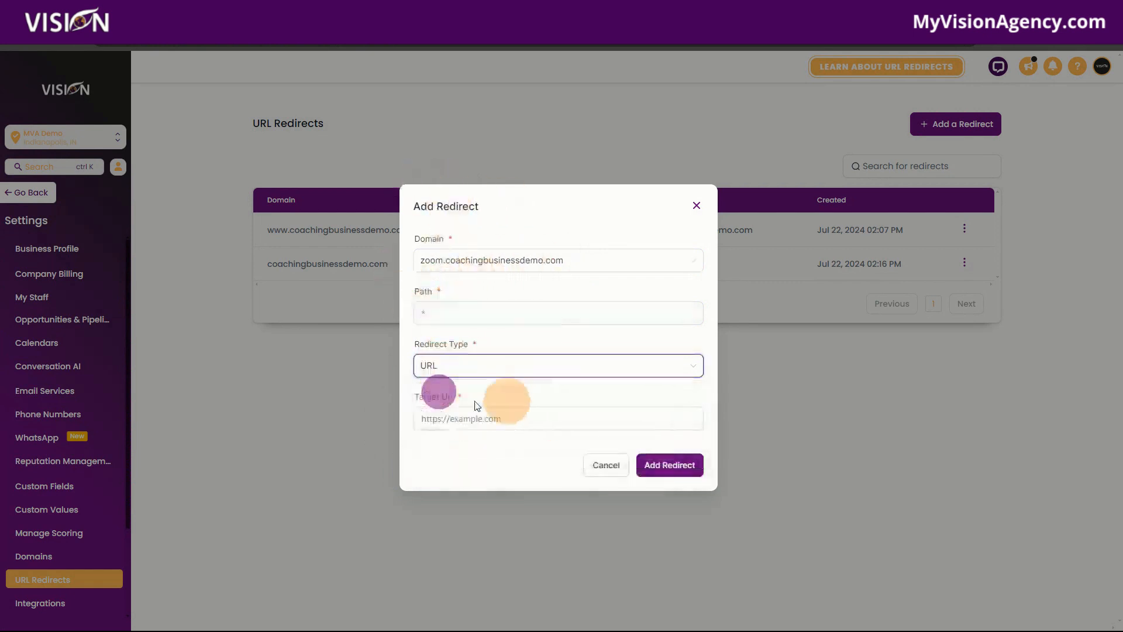
pyautogui.click(455, 419)
pyautogui.hotkey('ctrl', 'v')
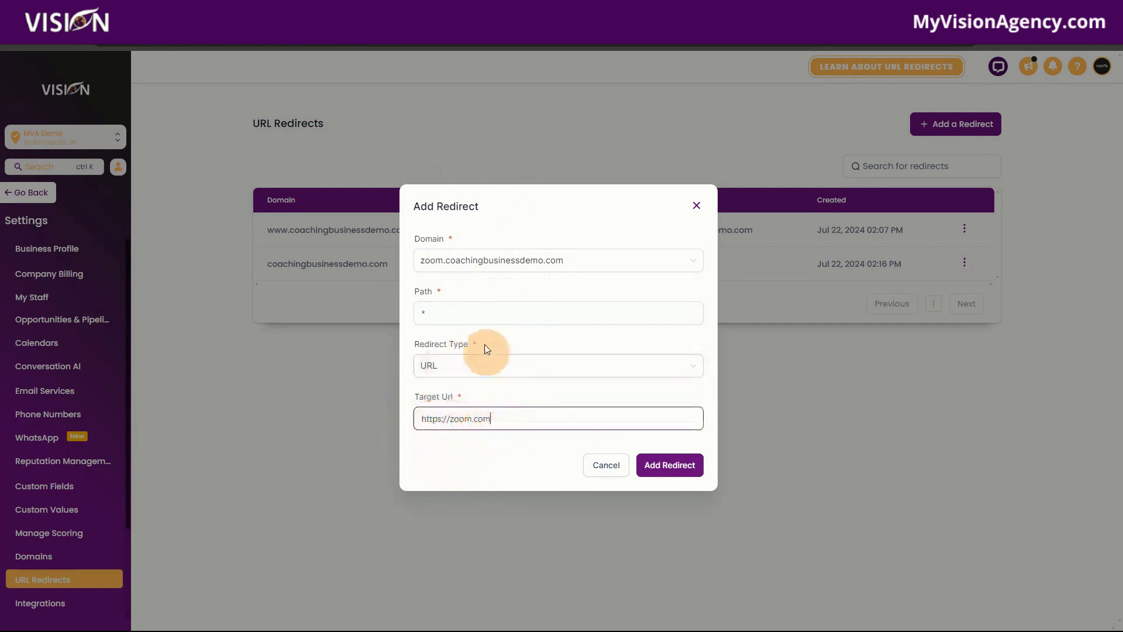
pyautogui.click(433, 311)
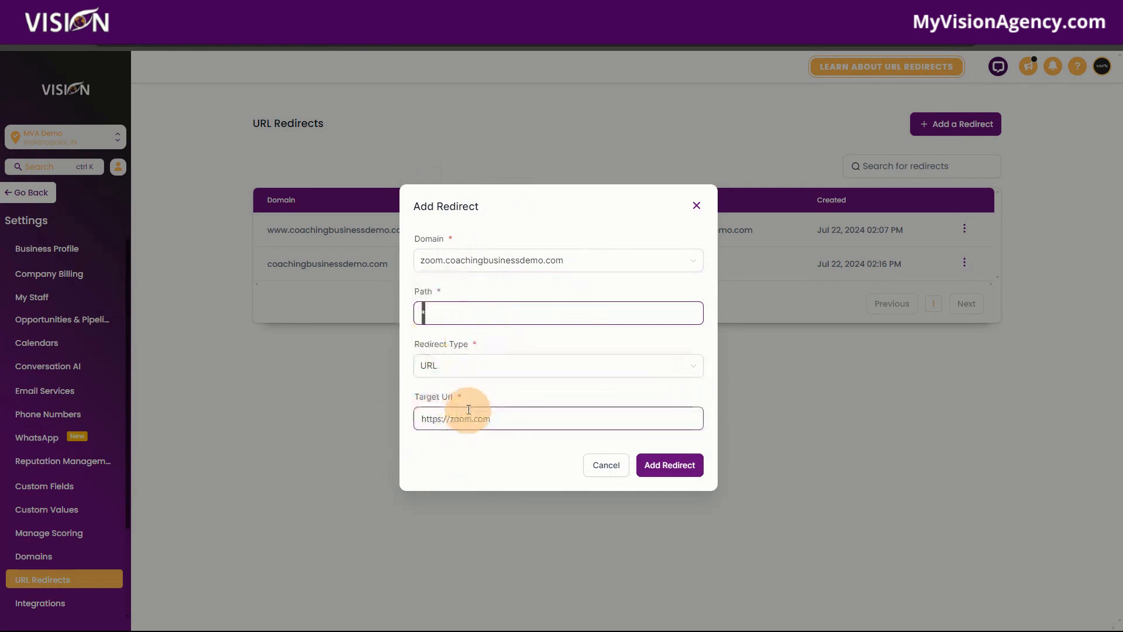
pyautogui.click(451, 309)
# Set the redirect's type to All and choose coachingbusinessdemo.com as its target domain
pyautogui.click(457, 363)
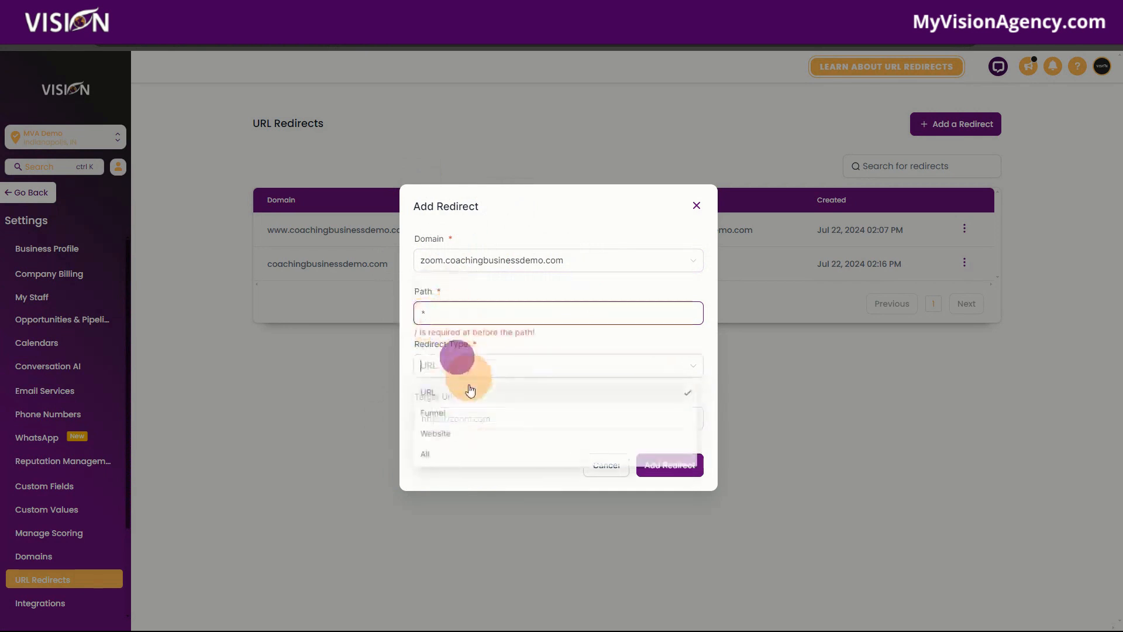
pyautogui.click(425, 454)
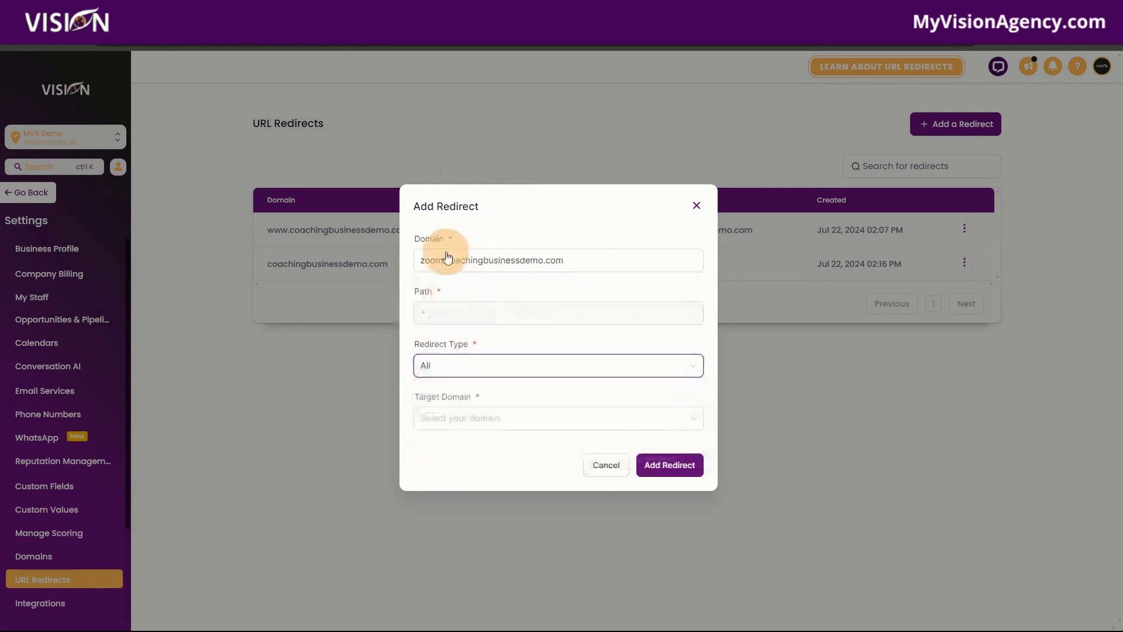
pyautogui.click(441, 420)
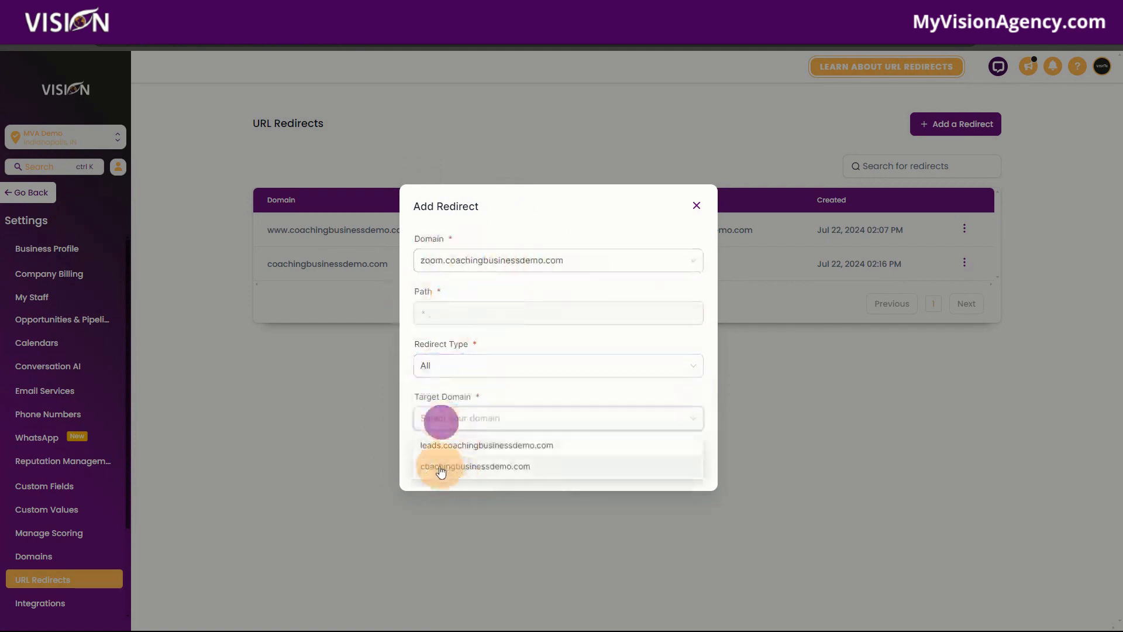
pyautogui.click(441, 468)
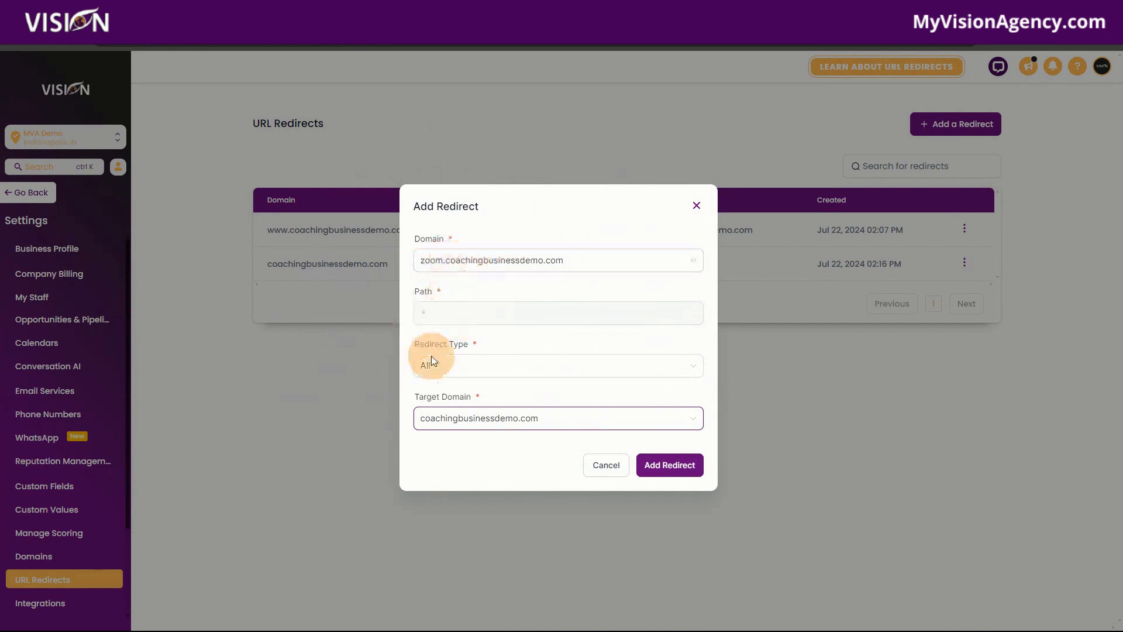
pyautogui.click(467, 268)
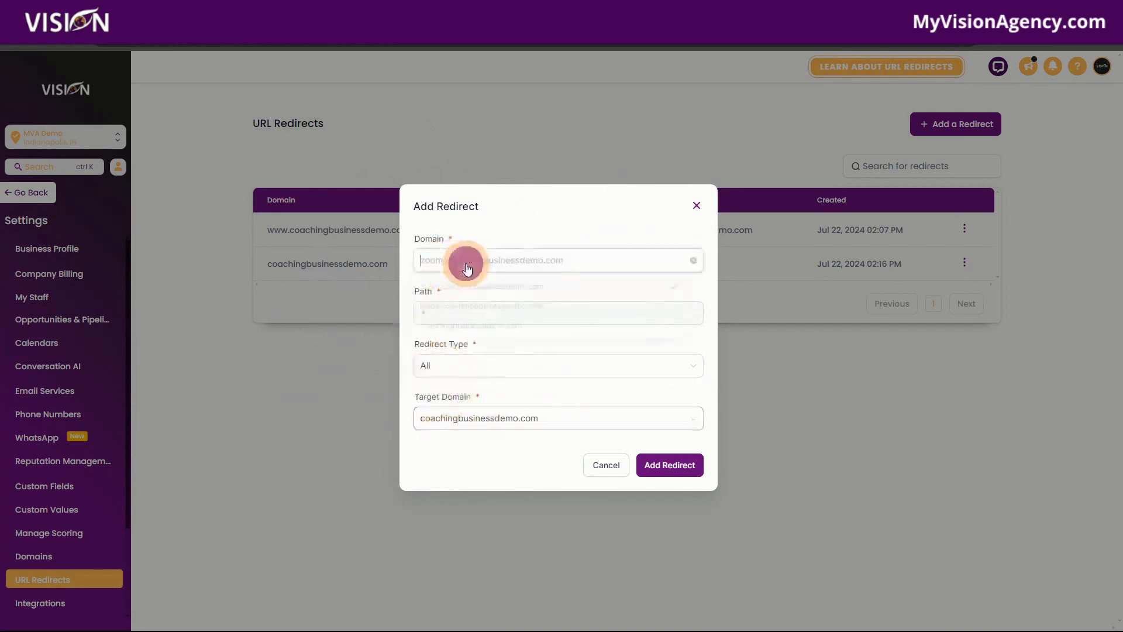
pyautogui.click(447, 327)
pyautogui.click(444, 305)
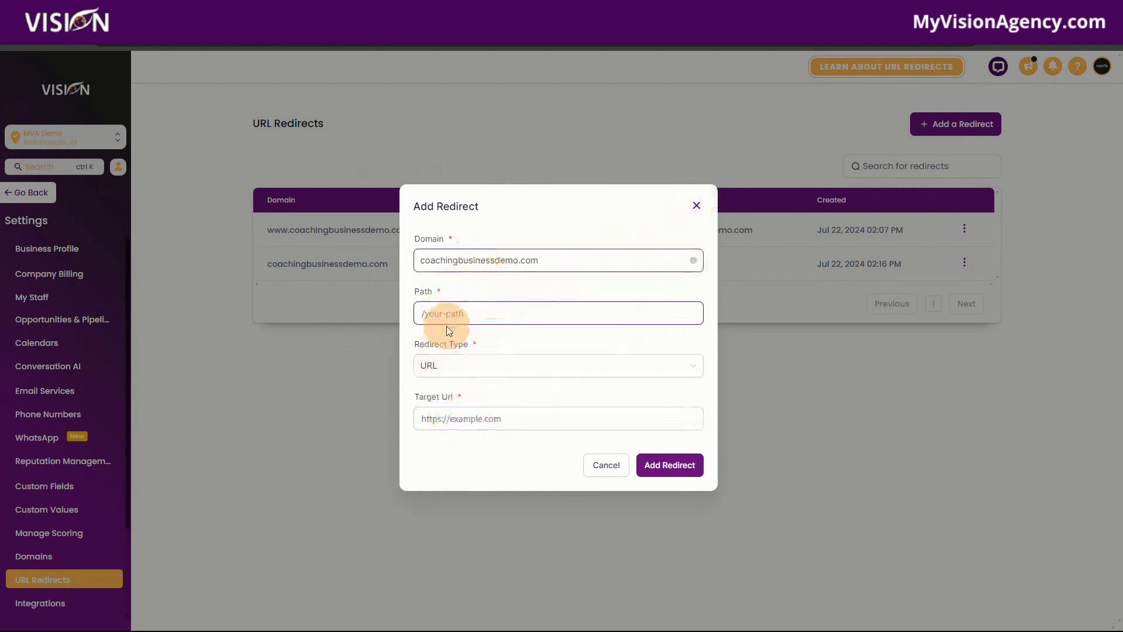
pyautogui.write('/zoom')
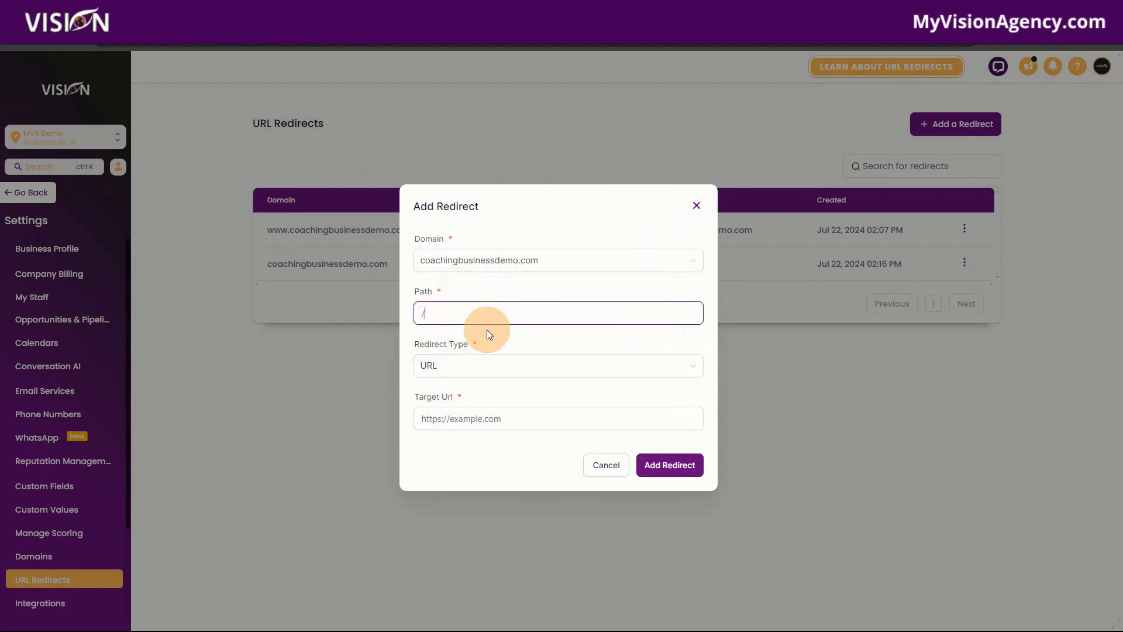
pyautogui.click(457, 370)
pyautogui.click(408, 339)
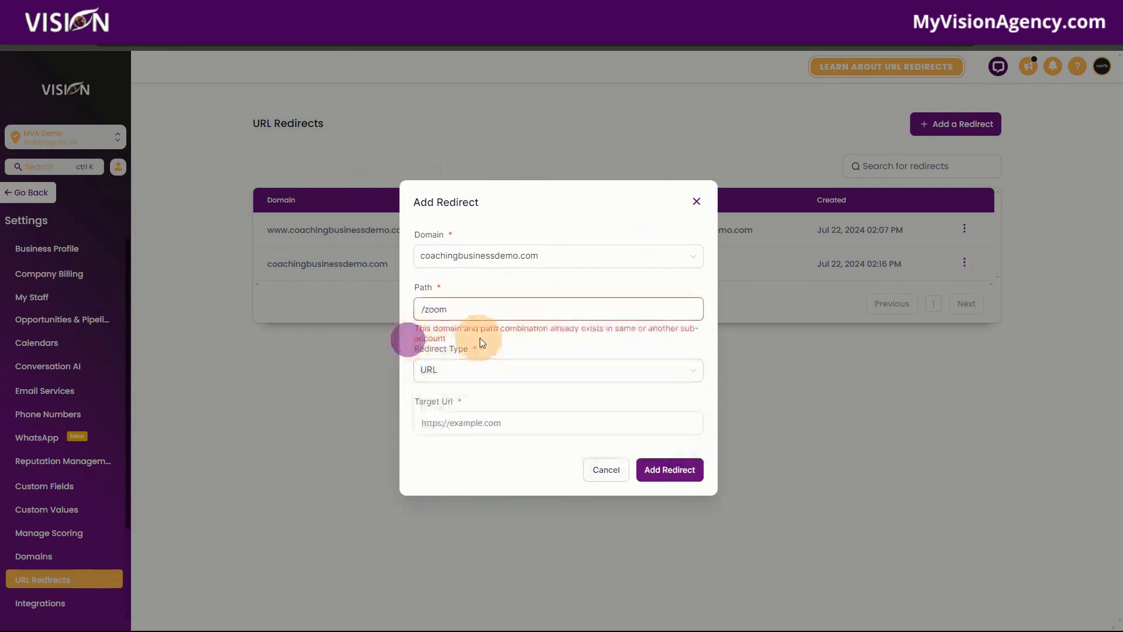
pyautogui.write('https://zoom.com')
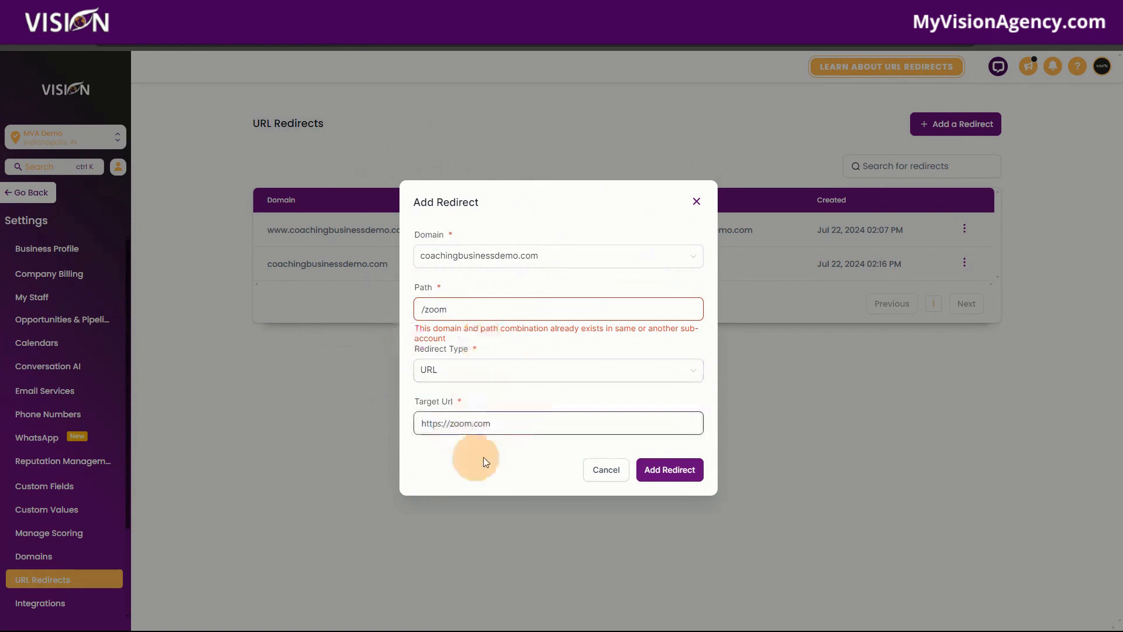
# Change the redirect's path to /zoom1 and add the redirect
pyautogui.click(442, 462)
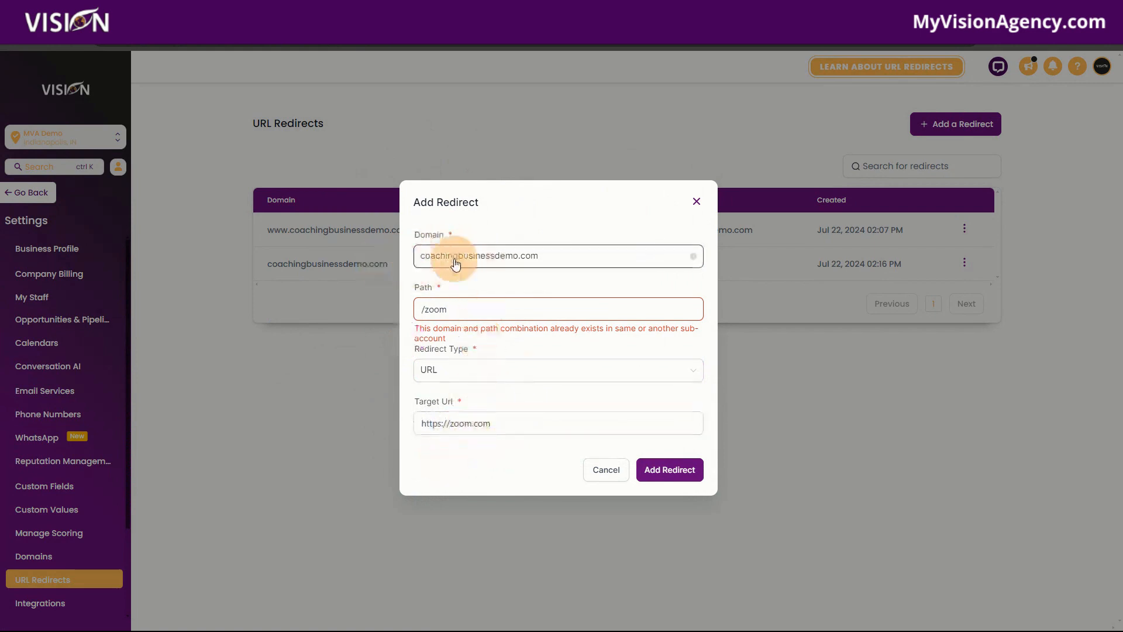
pyautogui.moveTo(514, 424); pyautogui.dragTo(392, 427)
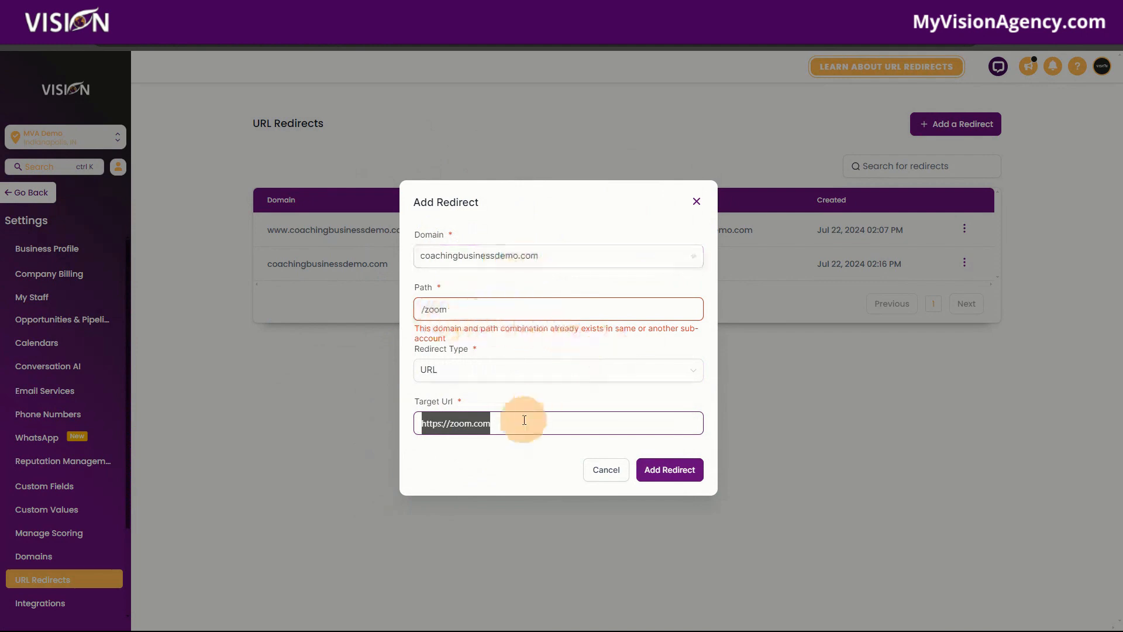
pyautogui.click(669, 471)
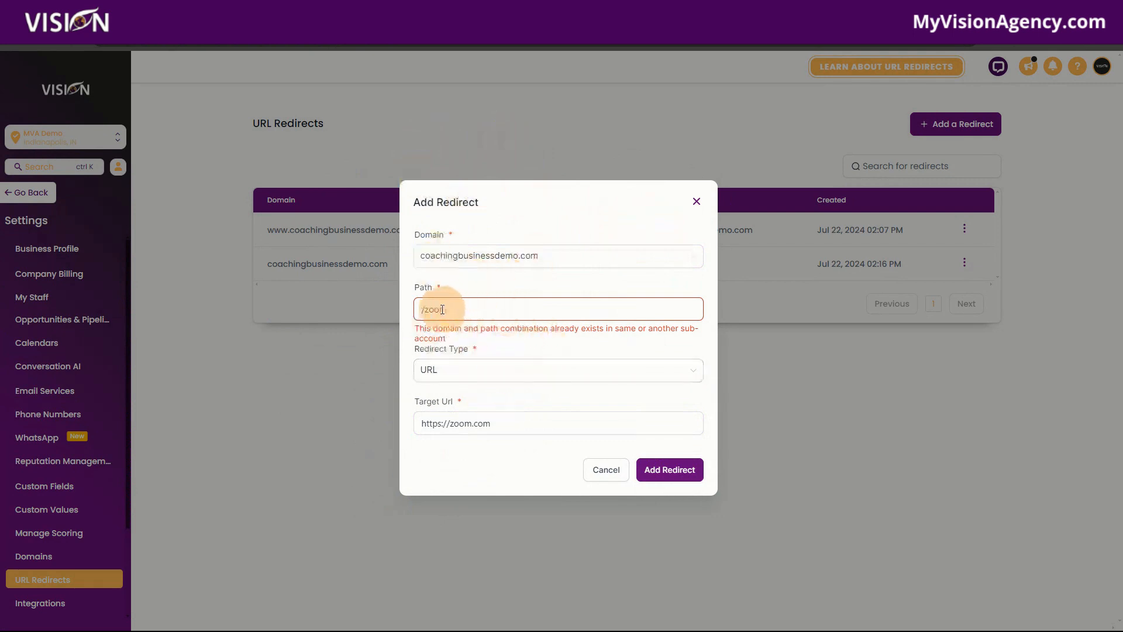
pyautogui.click(498, 310)
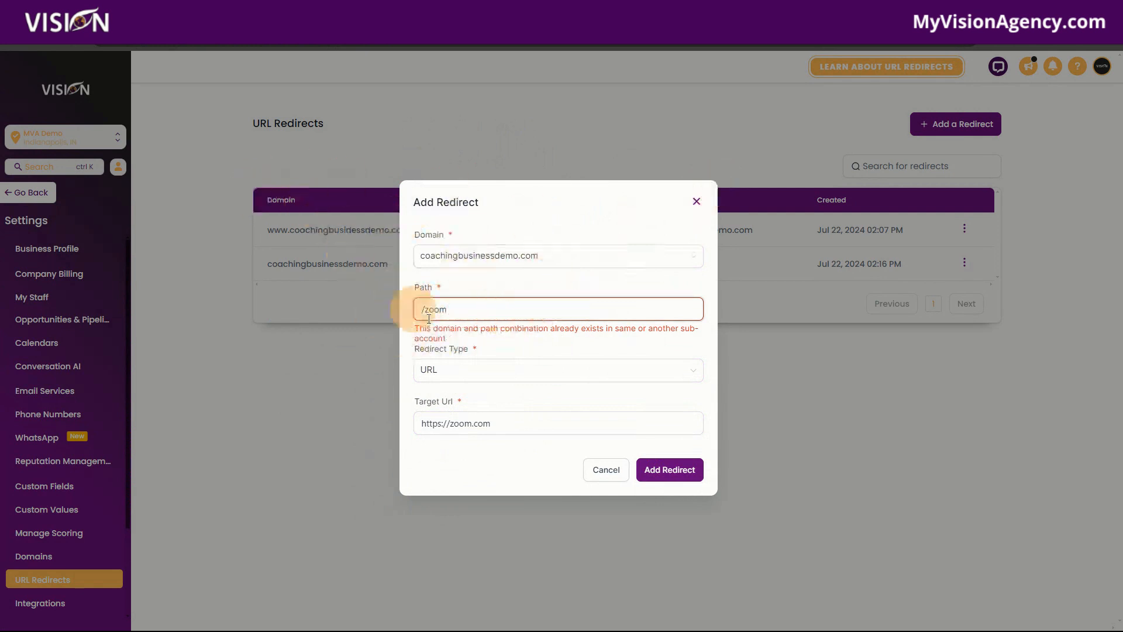
pyautogui.click(667, 469)
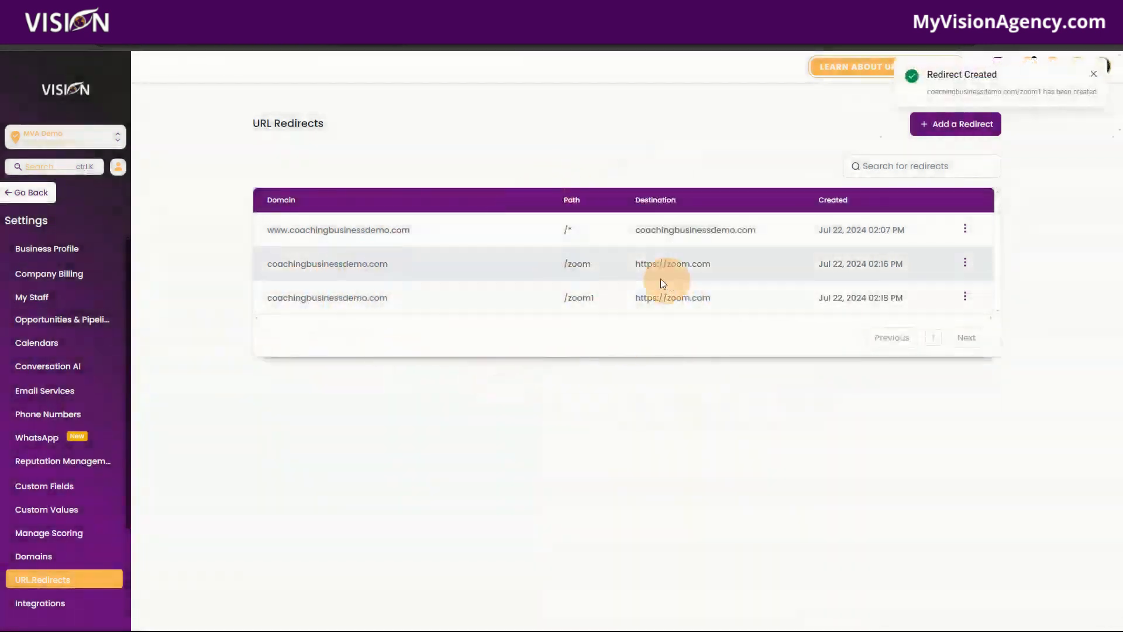
# Delete the coachingbusinessdemo.com/zoom1 redirect from the list
pyautogui.click(965, 297)
pyautogui.click(963, 282)
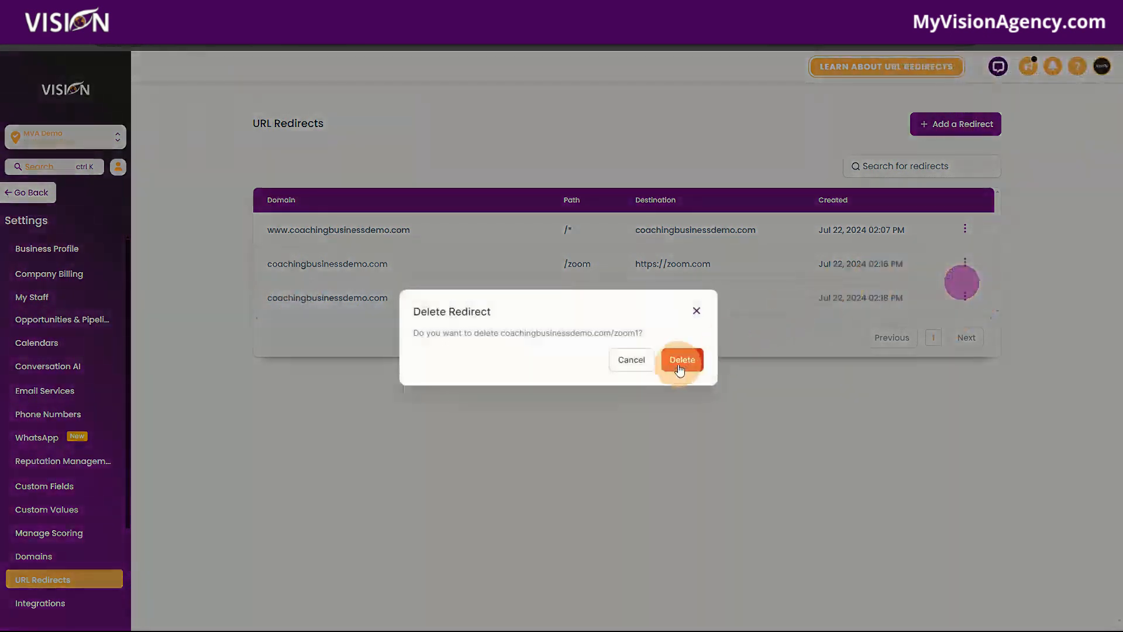
pyautogui.click(676, 358)
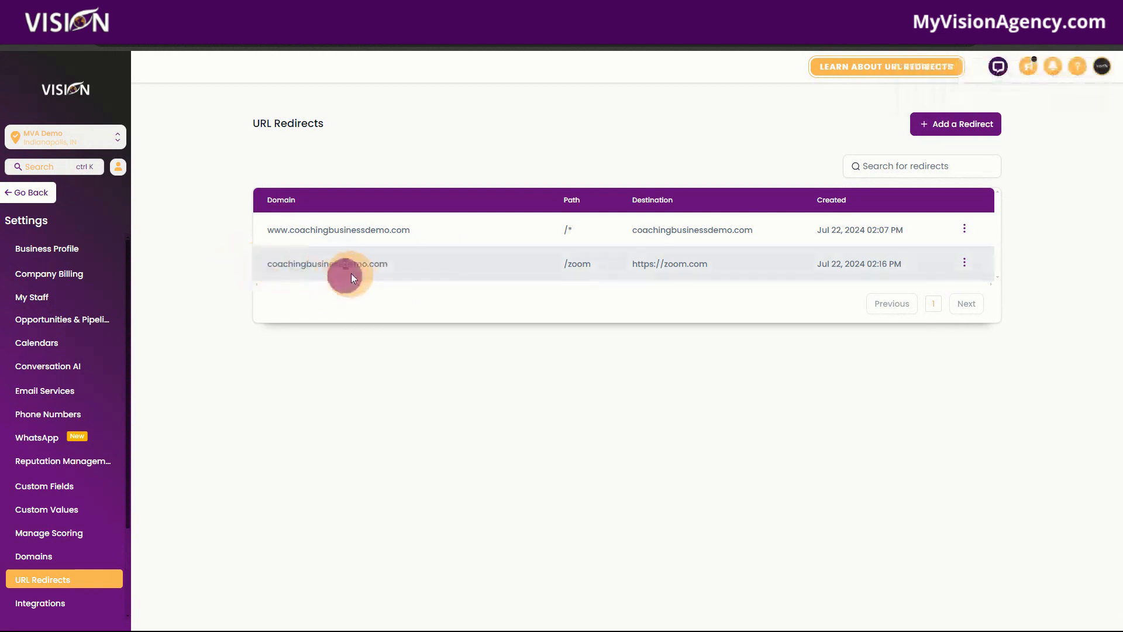
# Examine the edit settings of the coachingbusinessdemo.com/zoom redirect, including its Target Url, and close them without changes
pyautogui.moveTo(351, 275); pyautogui.dragTo(343, 272)
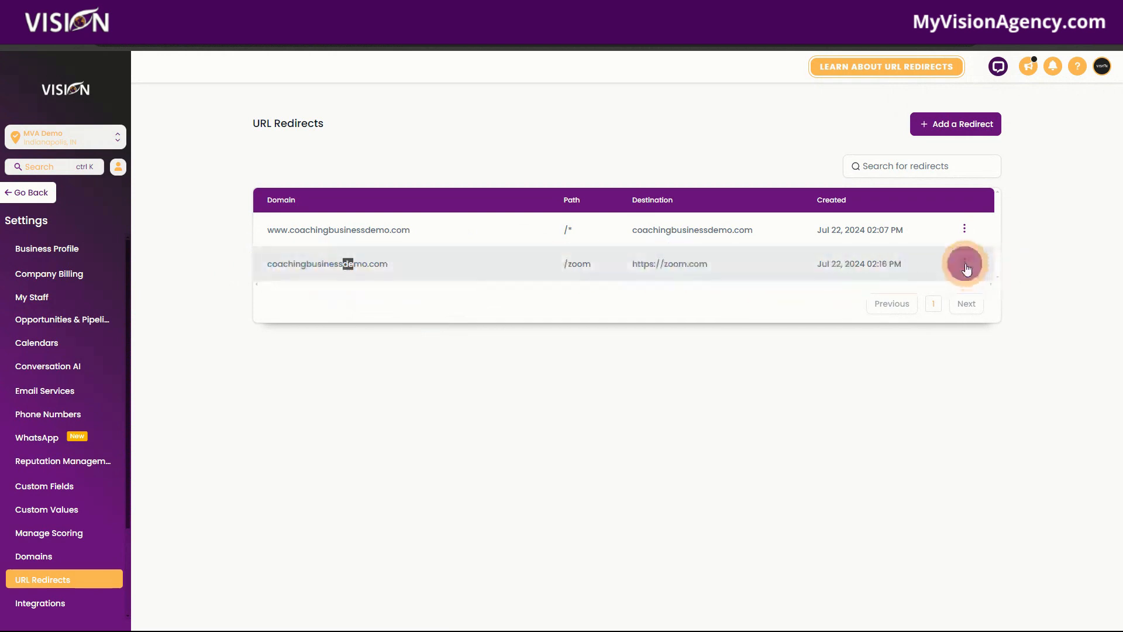
pyautogui.click(966, 269)
pyautogui.click(960, 217)
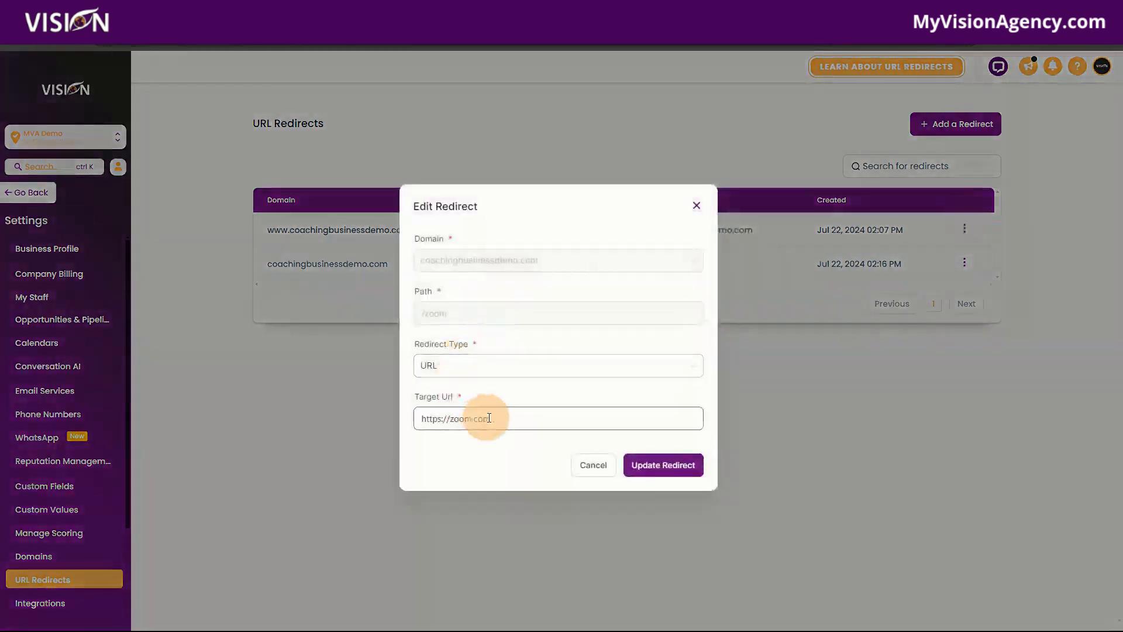
pyautogui.moveTo(509, 424); pyautogui.dragTo(406, 429)
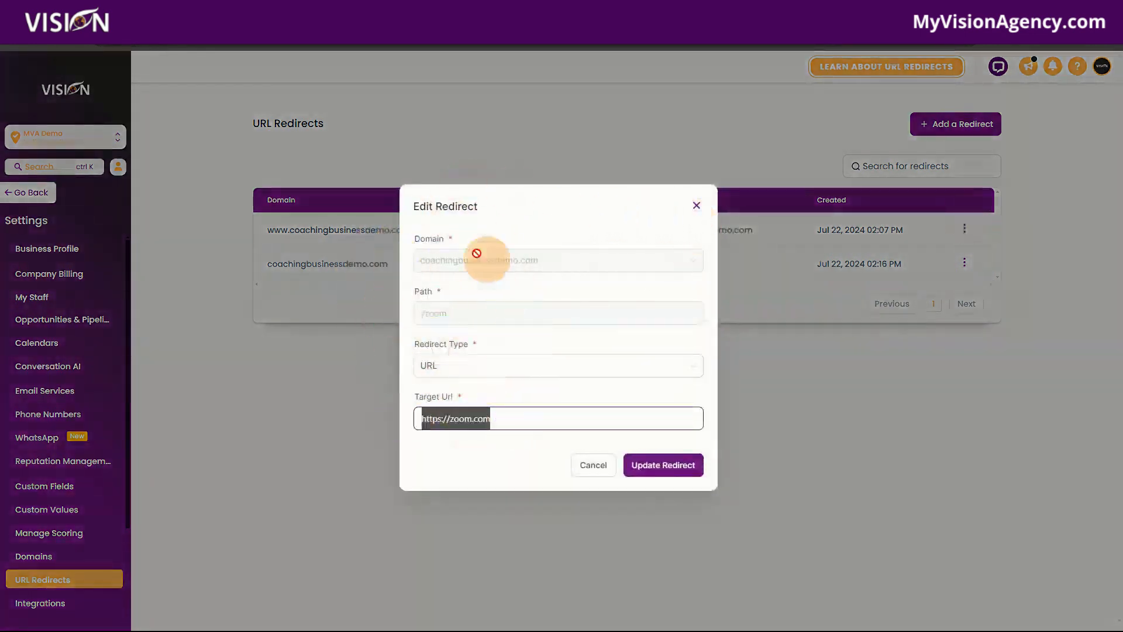
pyautogui.click(697, 209)
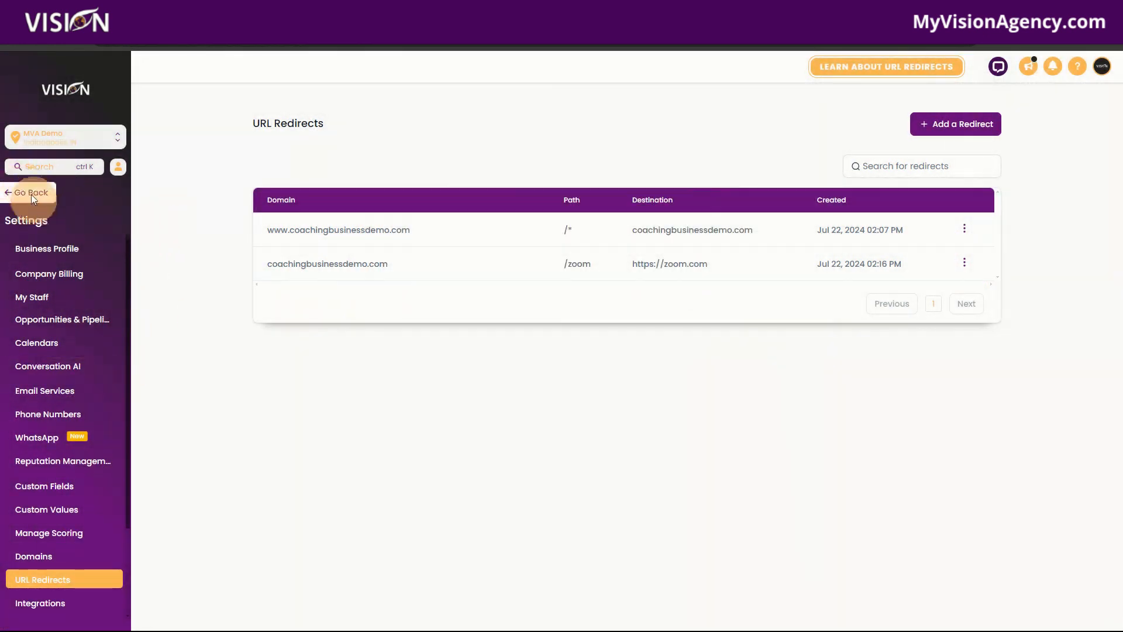
# Leave Settings and open the list of trigger links under Conversations
pyautogui.click(29, 196)
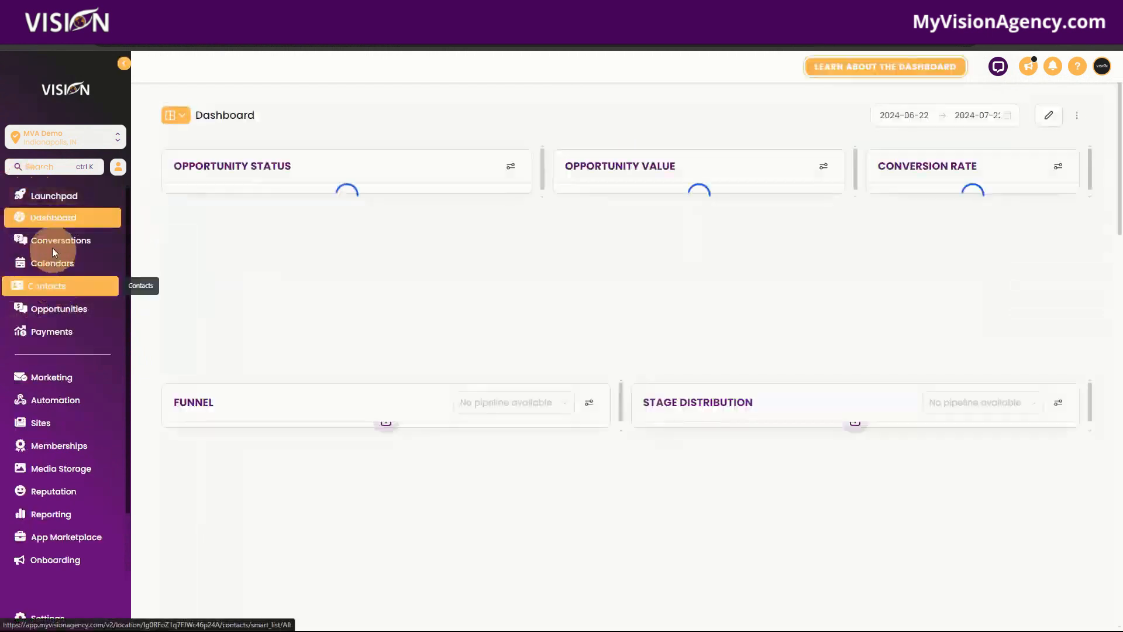
pyautogui.click(79, 245)
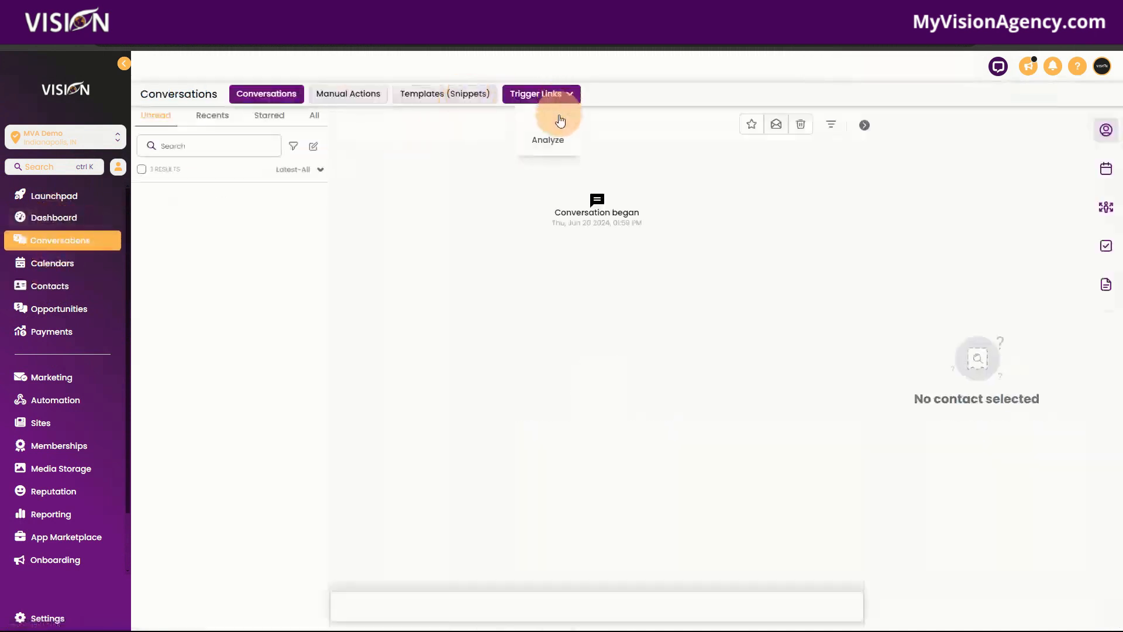
pyautogui.click(560, 117)
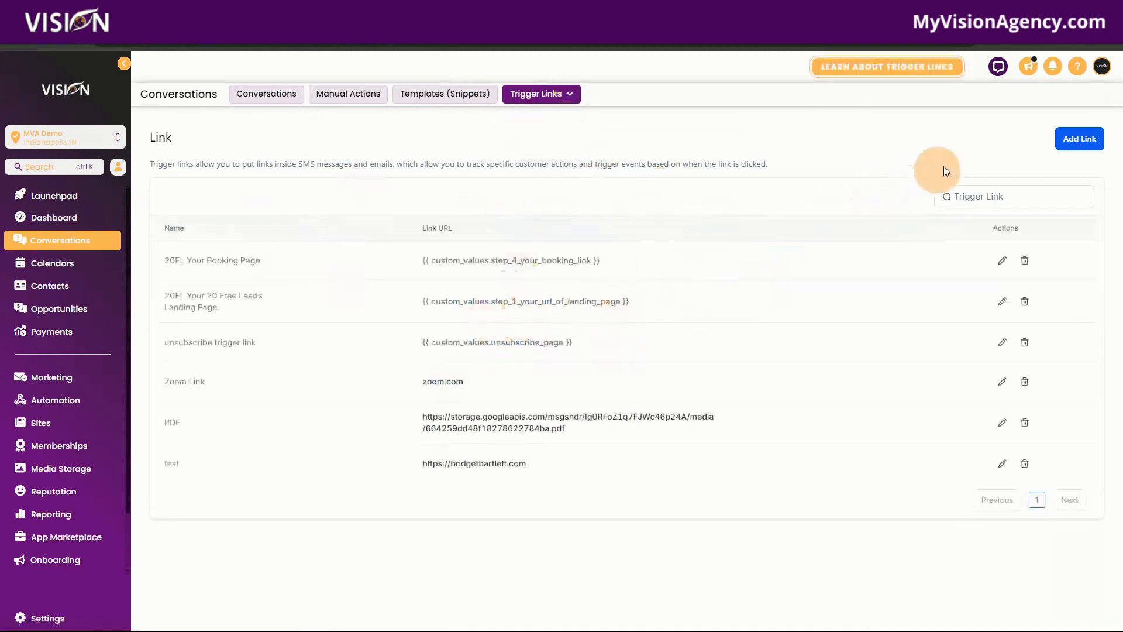
# Start a new trigger link named Zoom with no Link URL and discard it without saving
pyautogui.click(1075, 144)
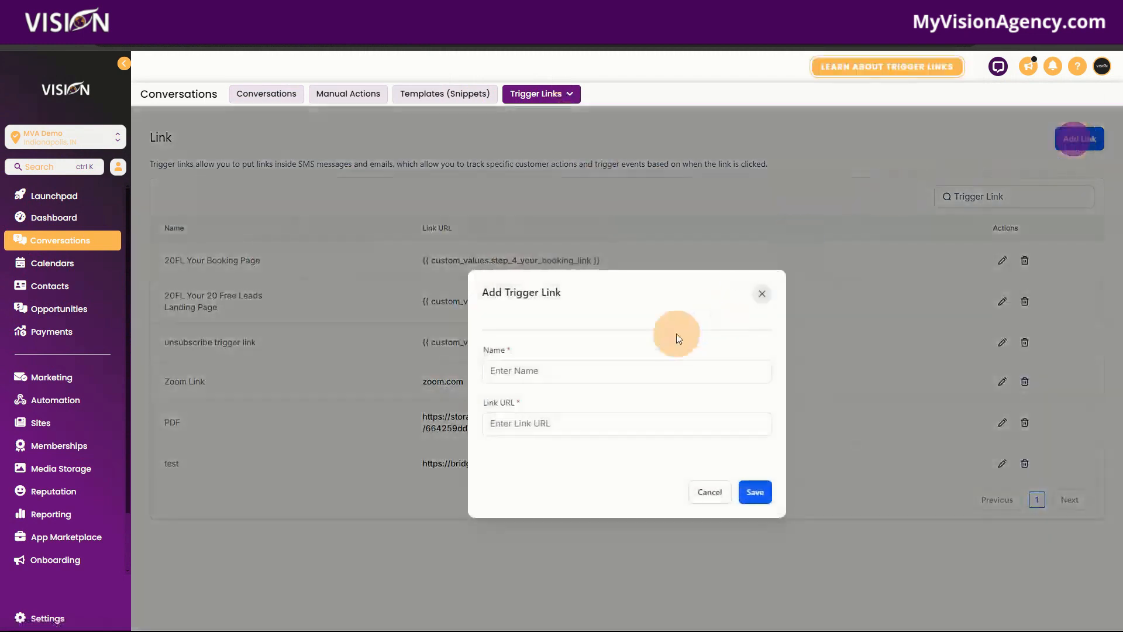
pyautogui.click(554, 369)
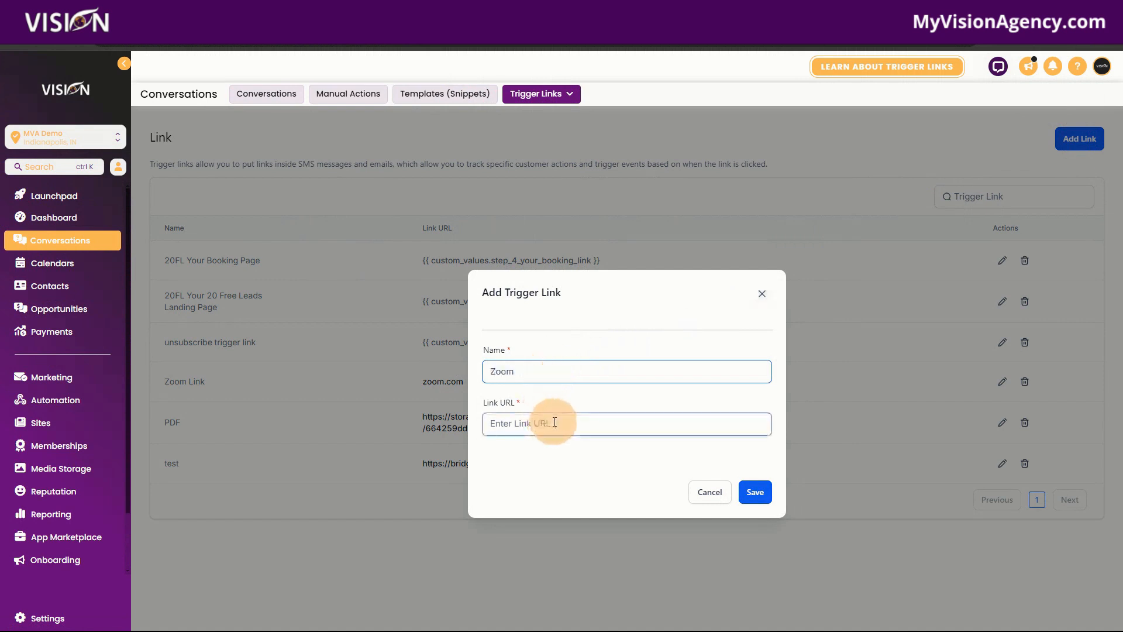
pyautogui.click(549, 371)
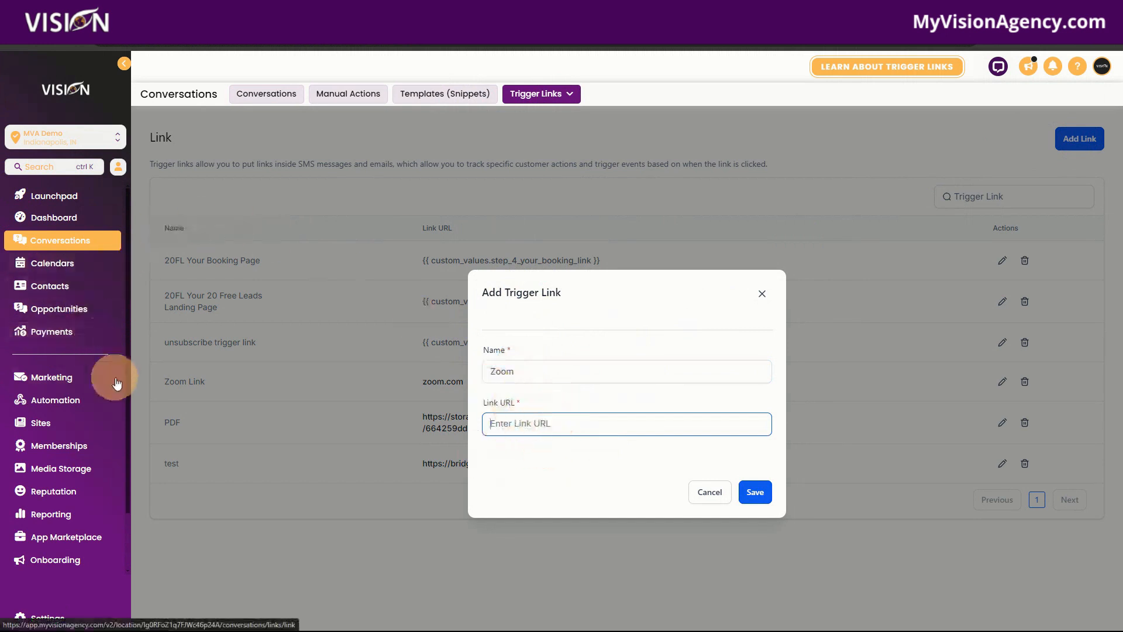
pyautogui.click(762, 293)
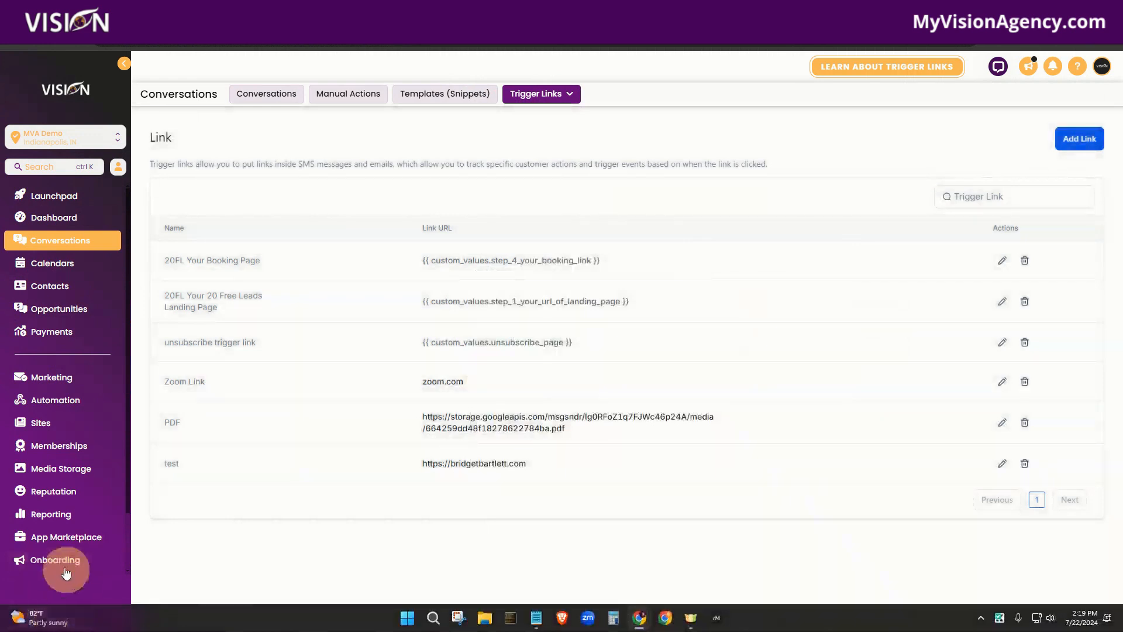
# Review the coachingbusinessdemo.com/zoom entry under URL Redirects in Settings and return to the trigger links list
pyautogui.click(47, 617)
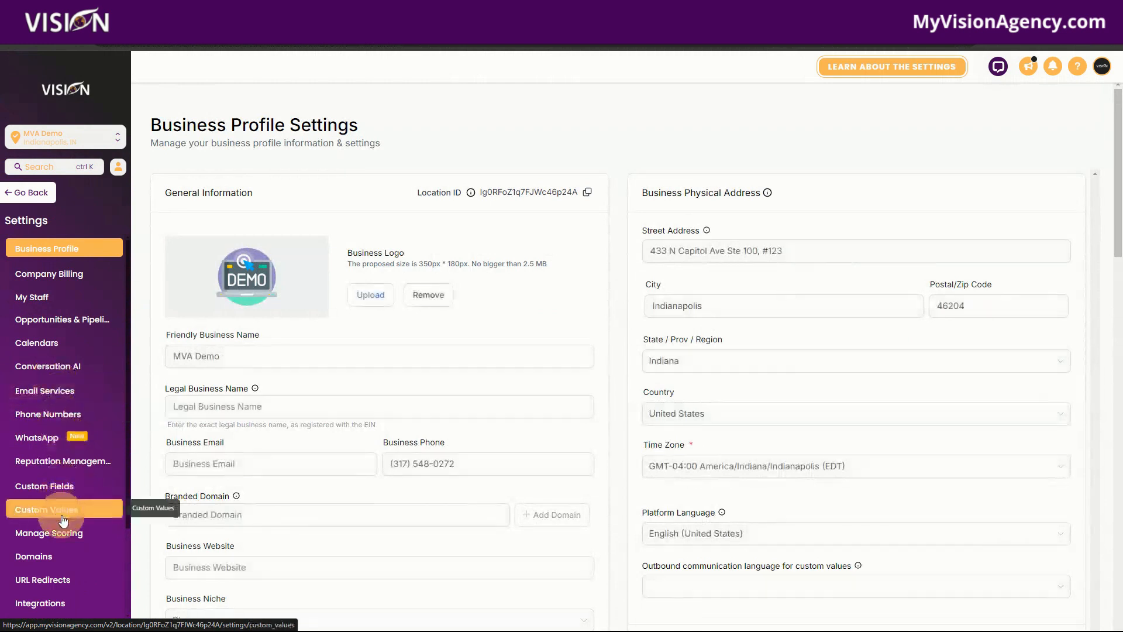
pyautogui.click(45, 578)
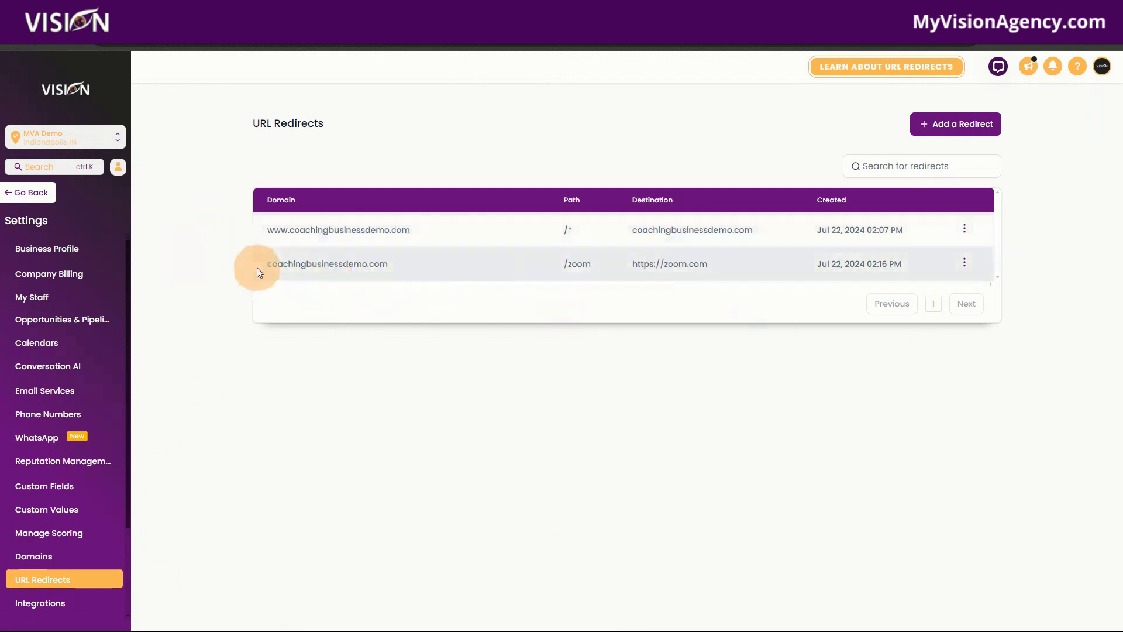
pyautogui.moveTo(264, 265); pyautogui.dragTo(538, 274)
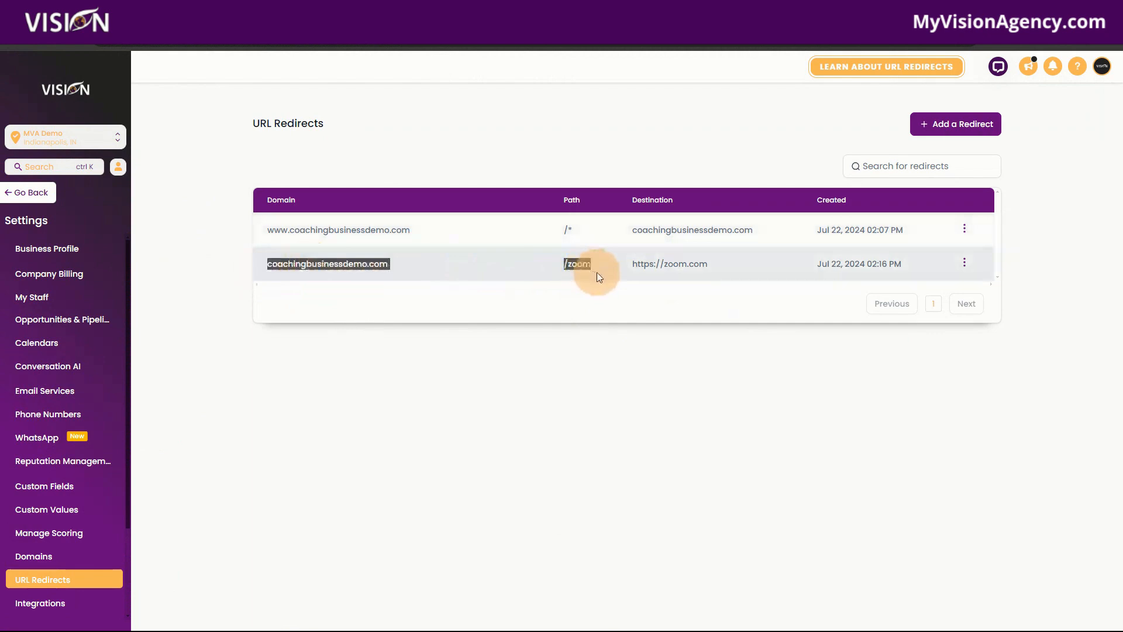
pyautogui.click(48, 199)
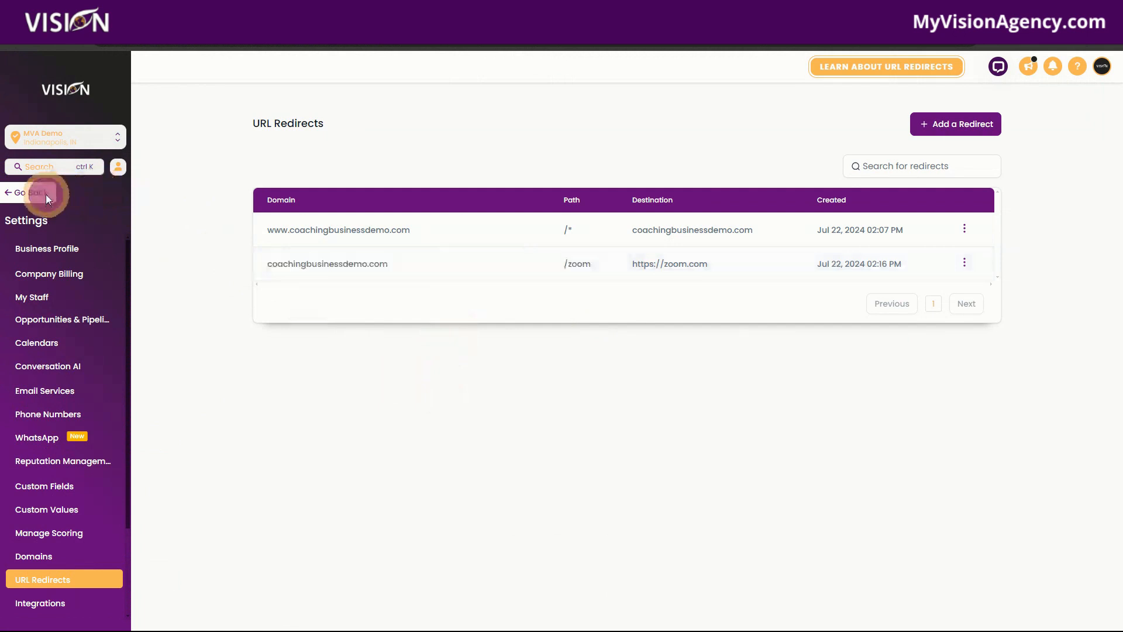
pyautogui.moveTo(556, 102)
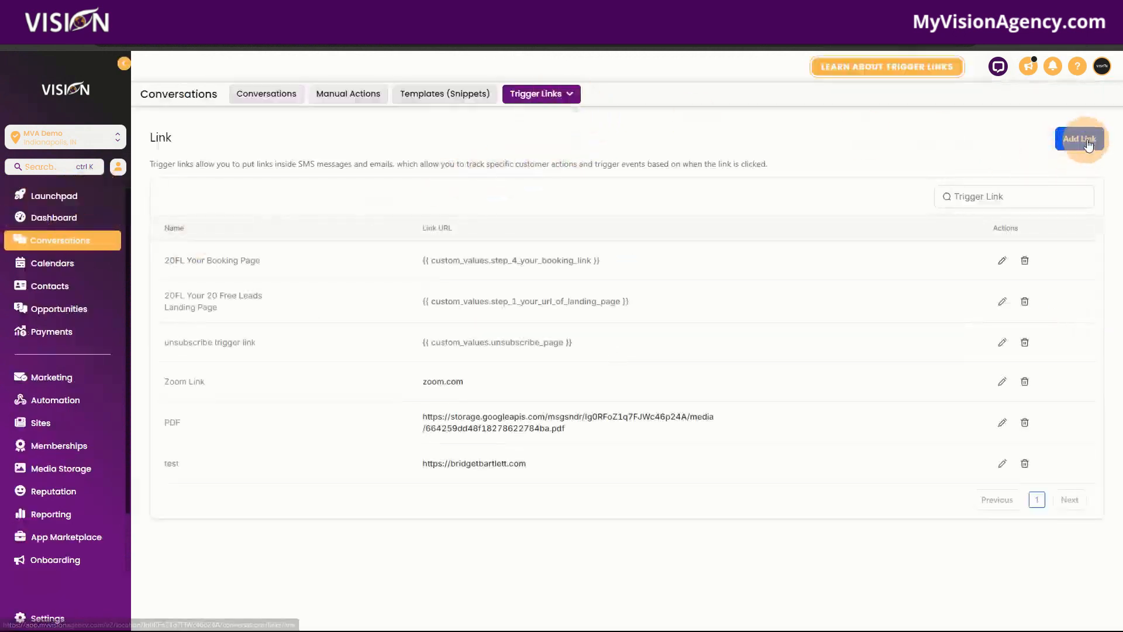
pyautogui.click(1079, 139)
pyautogui.click(541, 370)
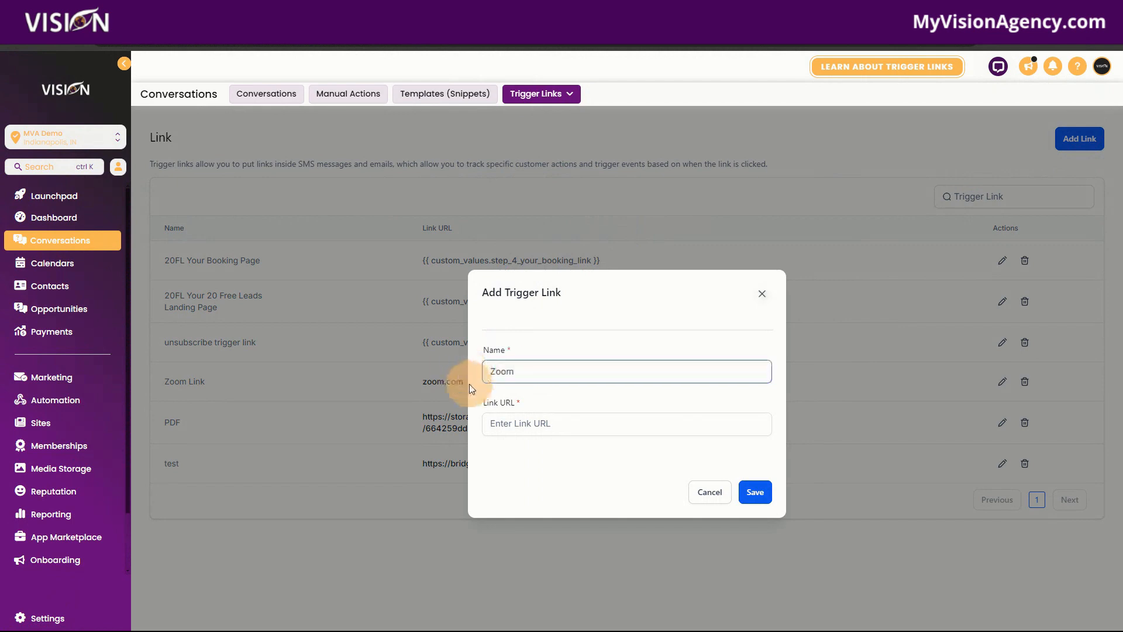
pyautogui.click(513, 423)
pyautogui.write('coachingbusinessdemo.com/zoom')
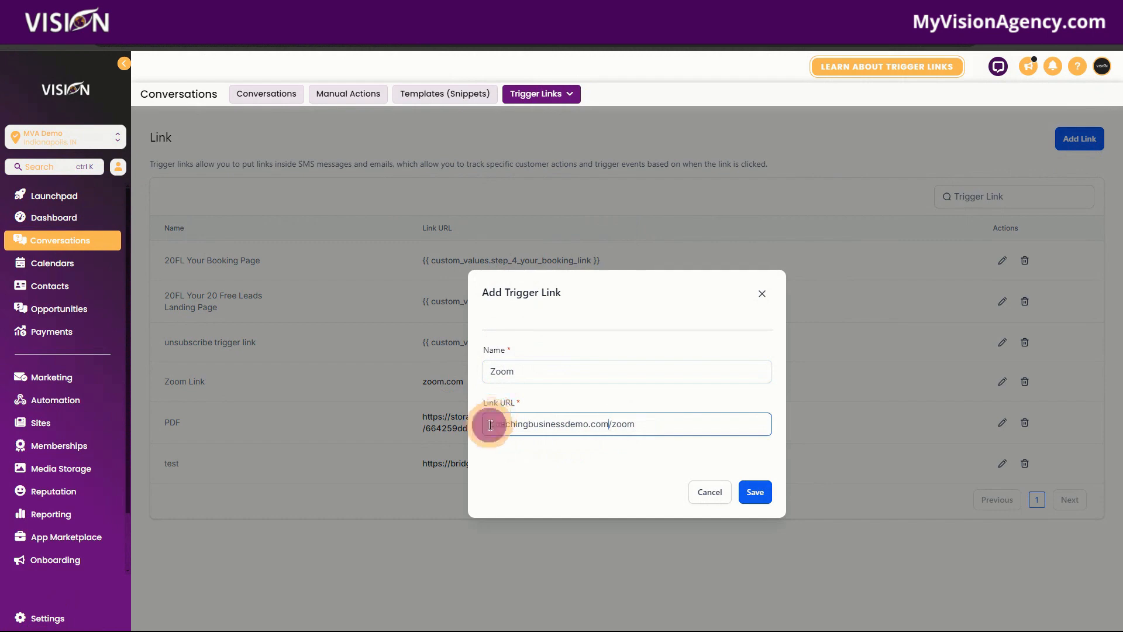
pyautogui.write('https://')
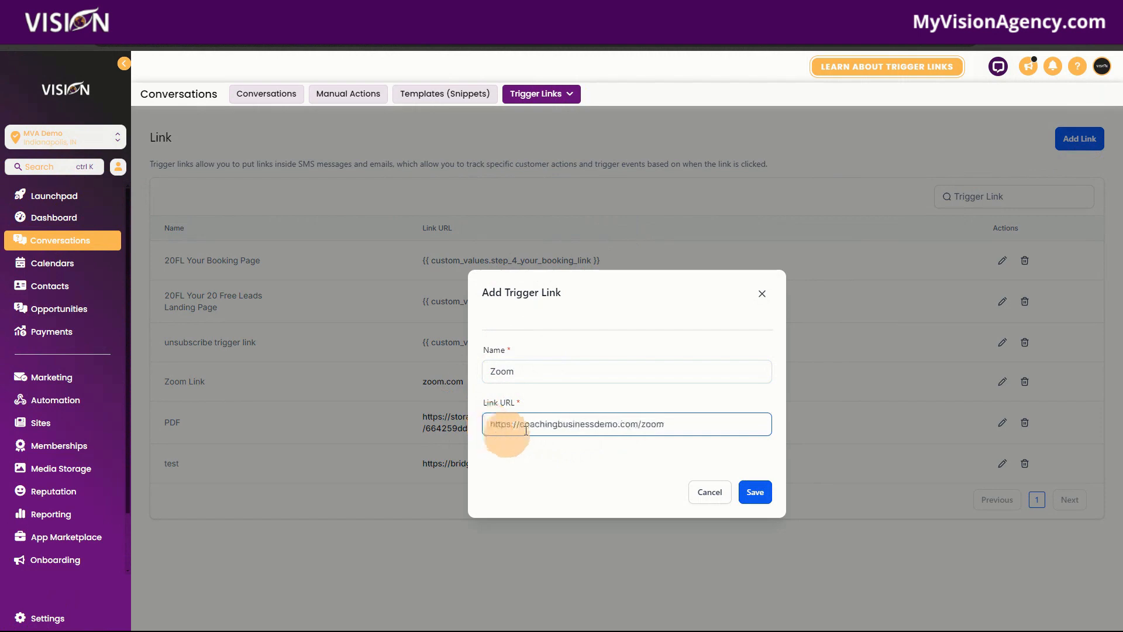
pyautogui.moveTo(695, 429); pyautogui.dragTo(486, 437)
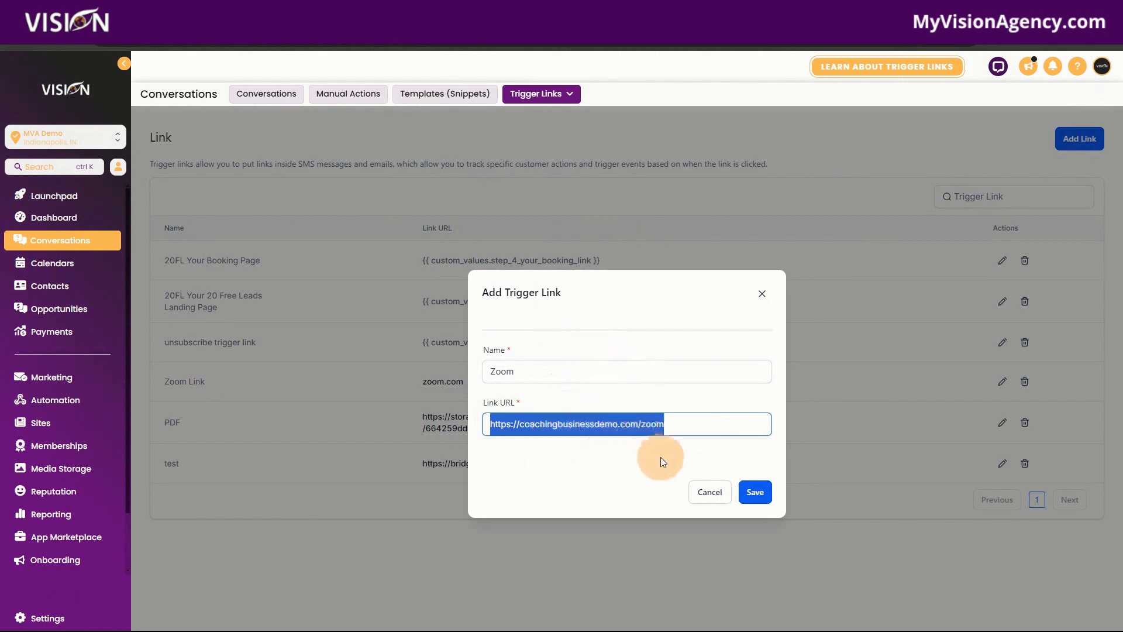
pyautogui.click(755, 492)
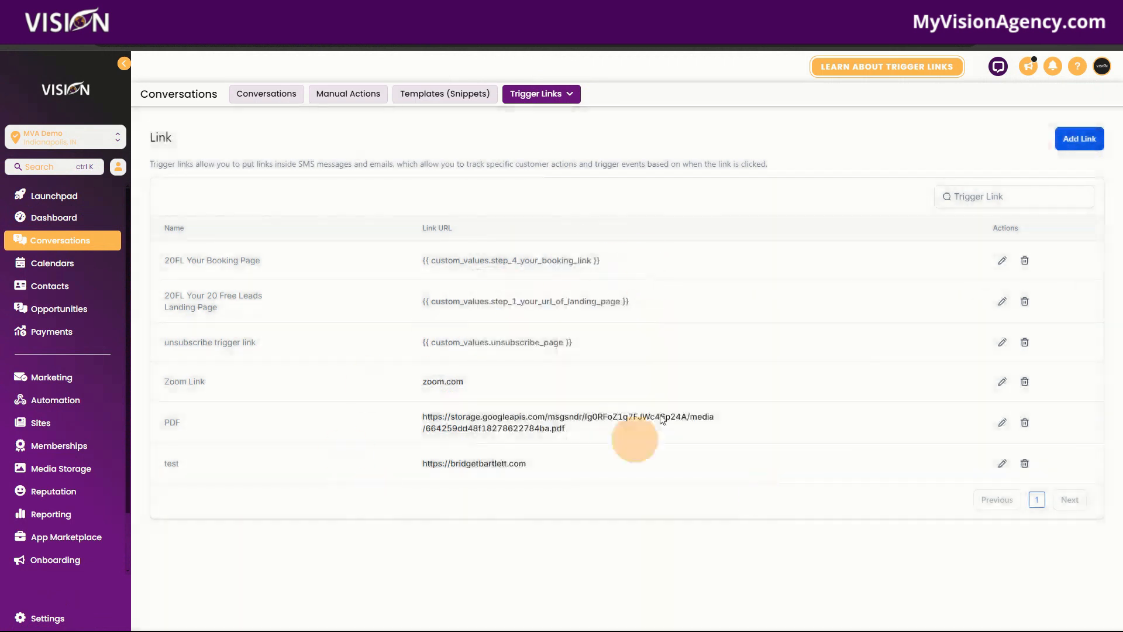
# Go to the Automation workflows and start a new workflow from scratch
pyautogui.click(44, 405)
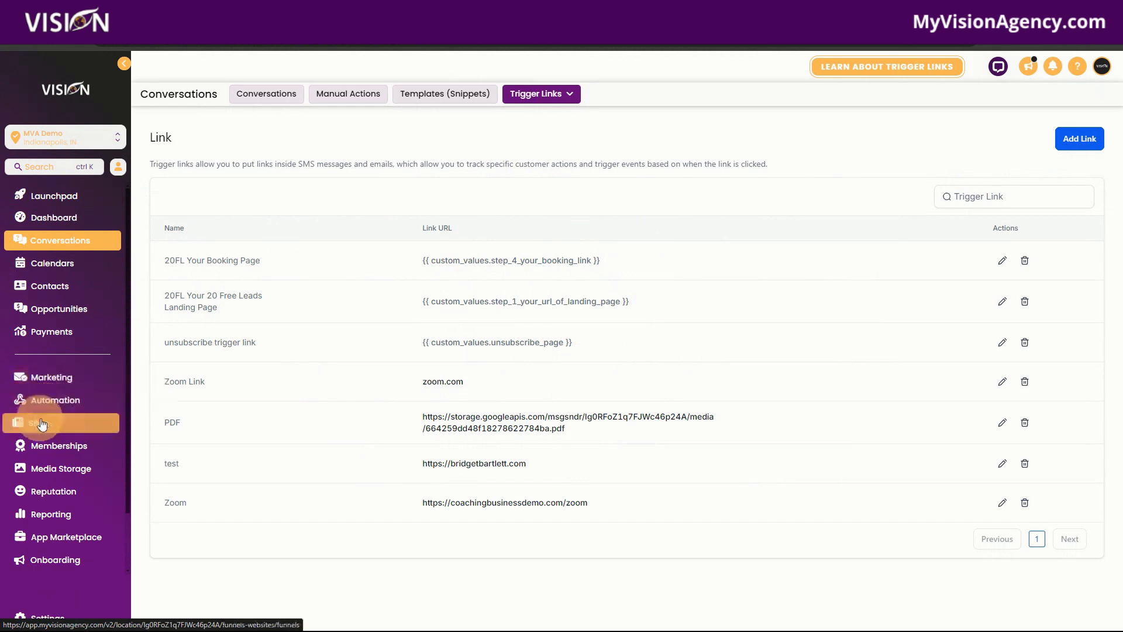
pyautogui.click(60, 404)
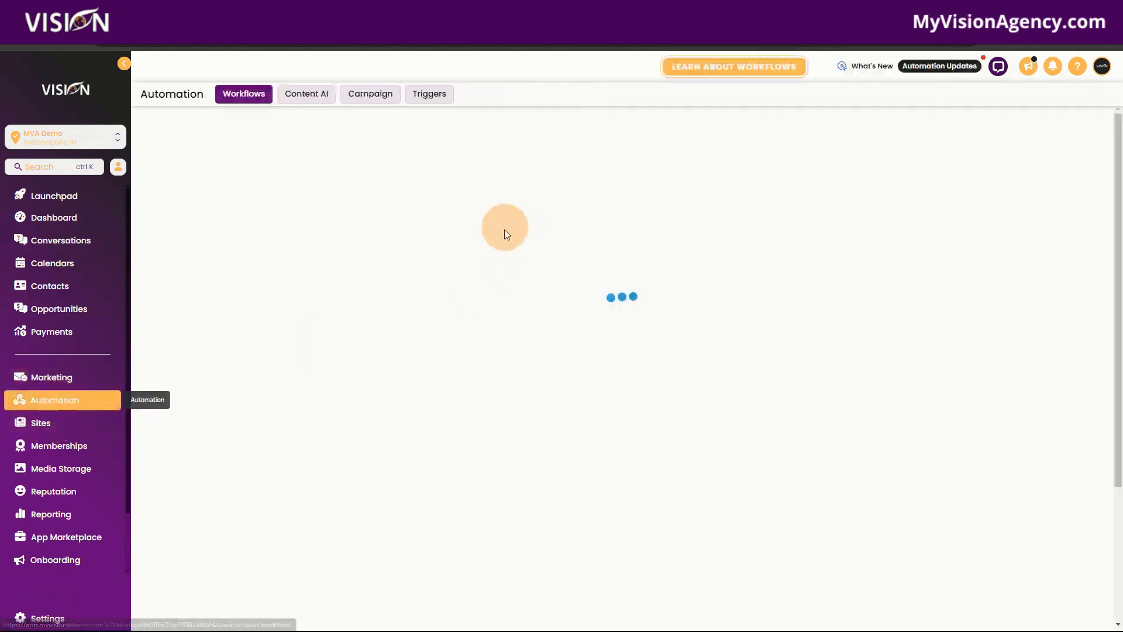
pyautogui.click(945, 134)
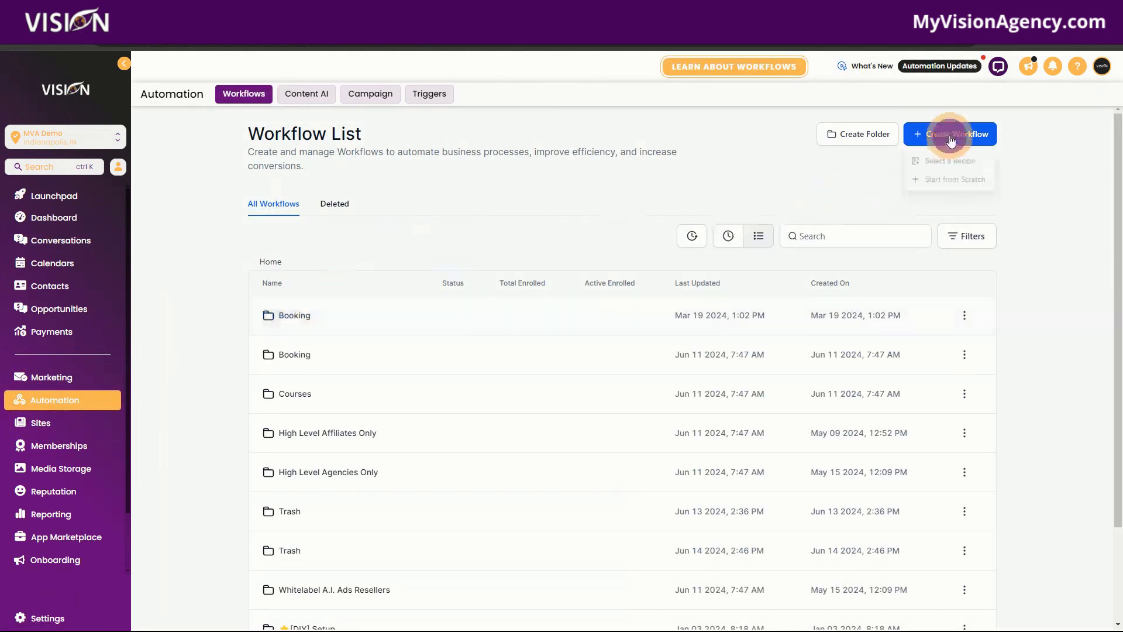
pyautogui.click(935, 185)
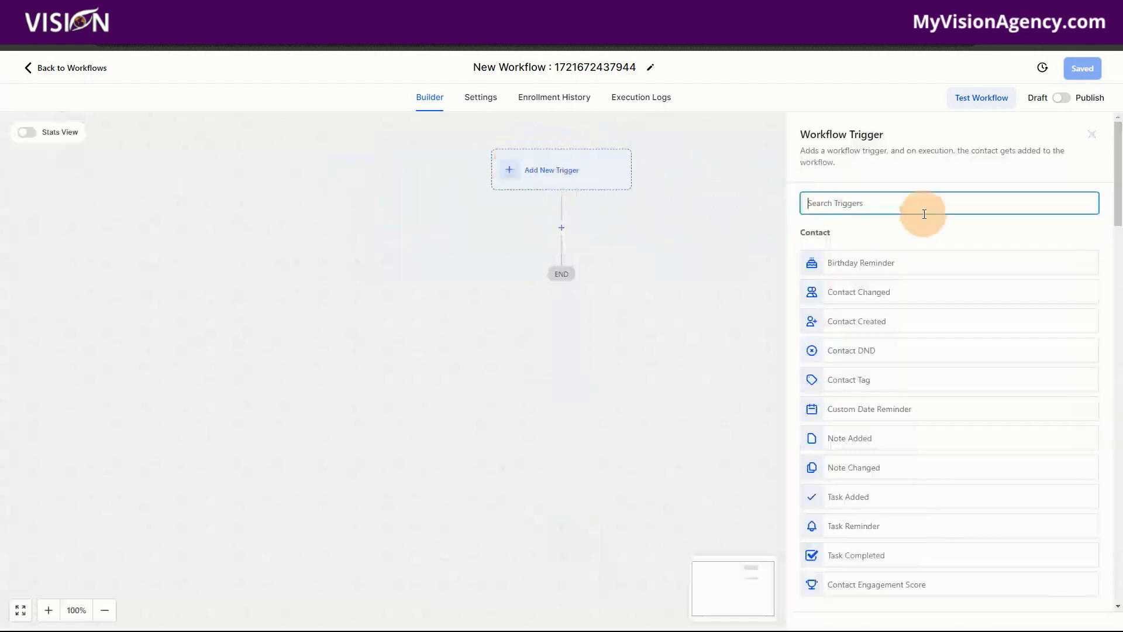
# Add a Trigger Link Clicked trigger to the workflow, filtered to the Zoom trigger link, and save it
pyautogui.write('trigger')
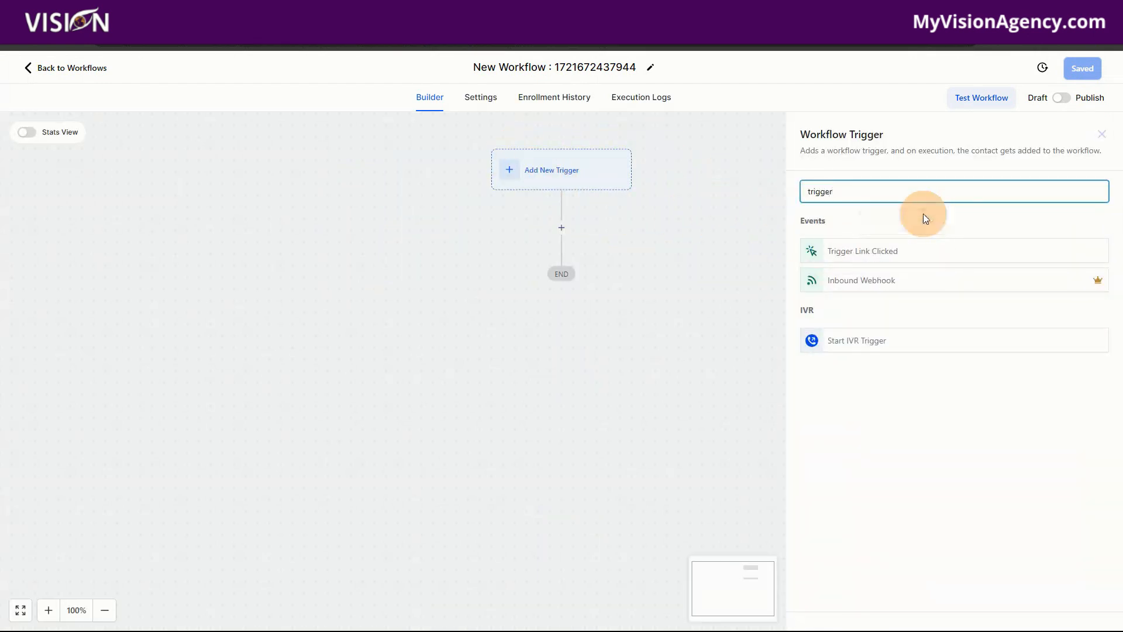
pyautogui.click(876, 257)
pyautogui.click(644, 317)
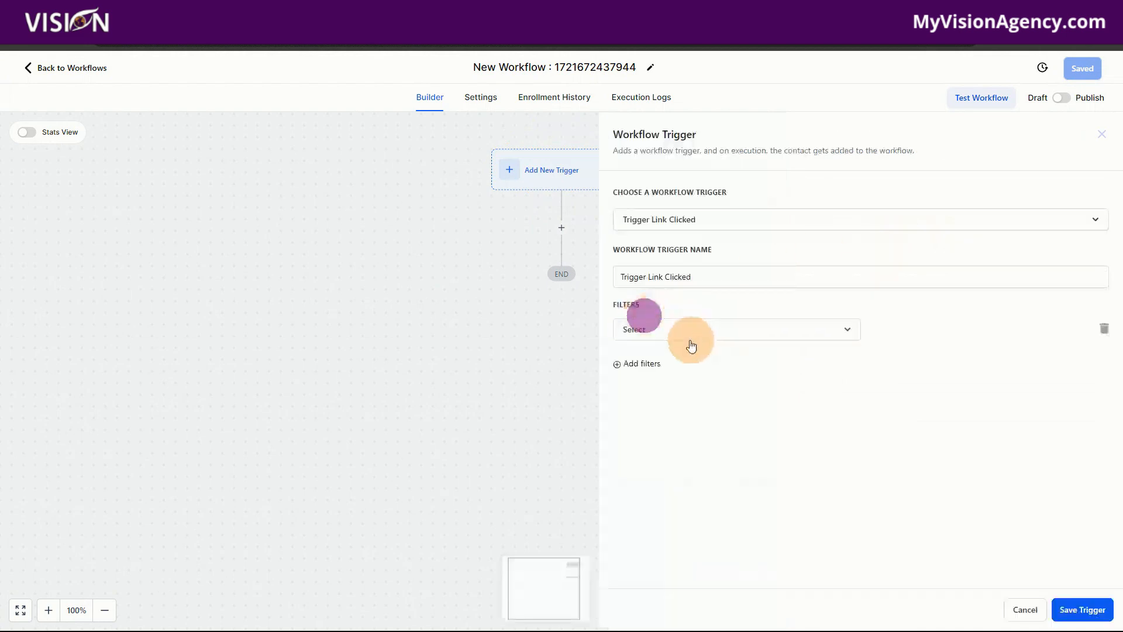
pyautogui.click(664, 328)
pyautogui.click(659, 406)
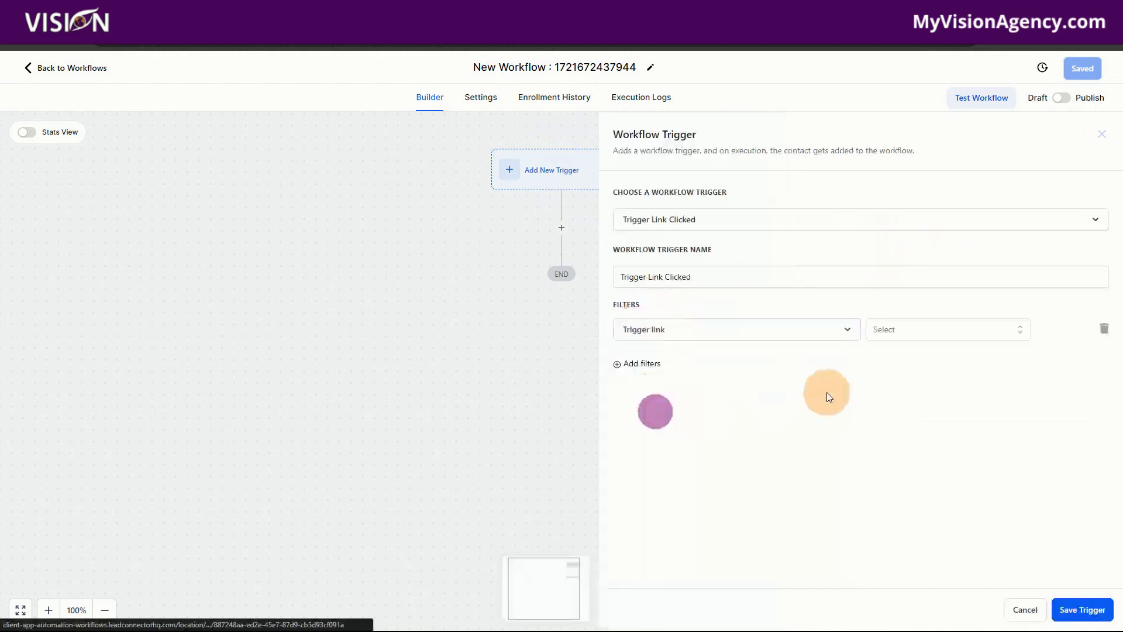
pyautogui.click(903, 330)
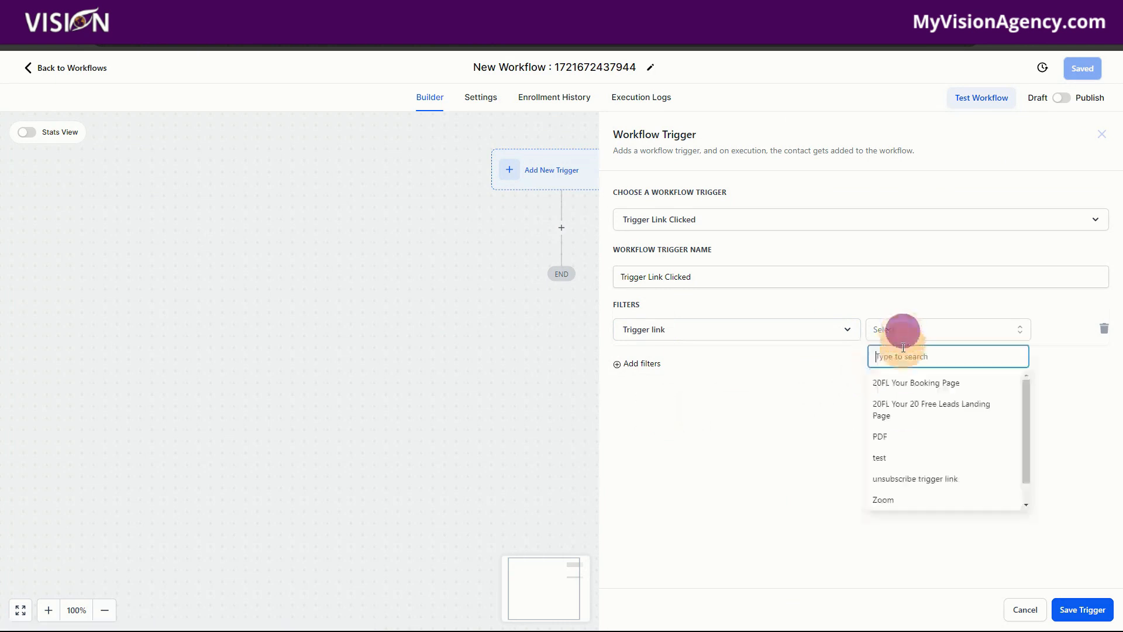
pyautogui.click(907, 502)
pyautogui.click(1082, 609)
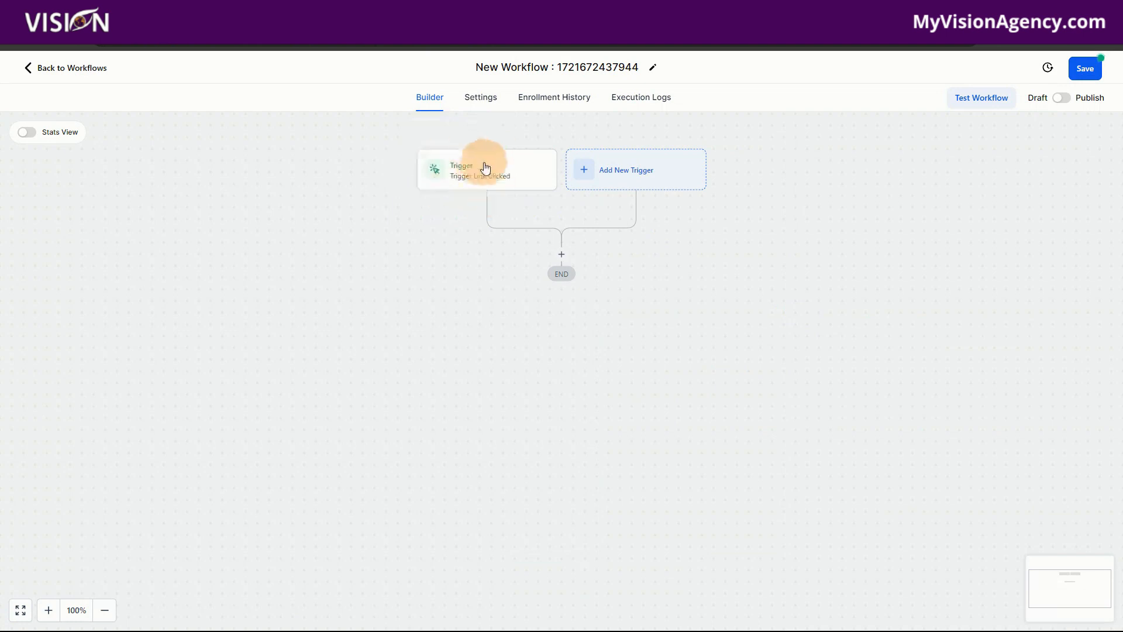
# Add a Modify Contact Engagement Score action that adds 5 points after the trigger, and save the workflow
pyautogui.click(560, 260)
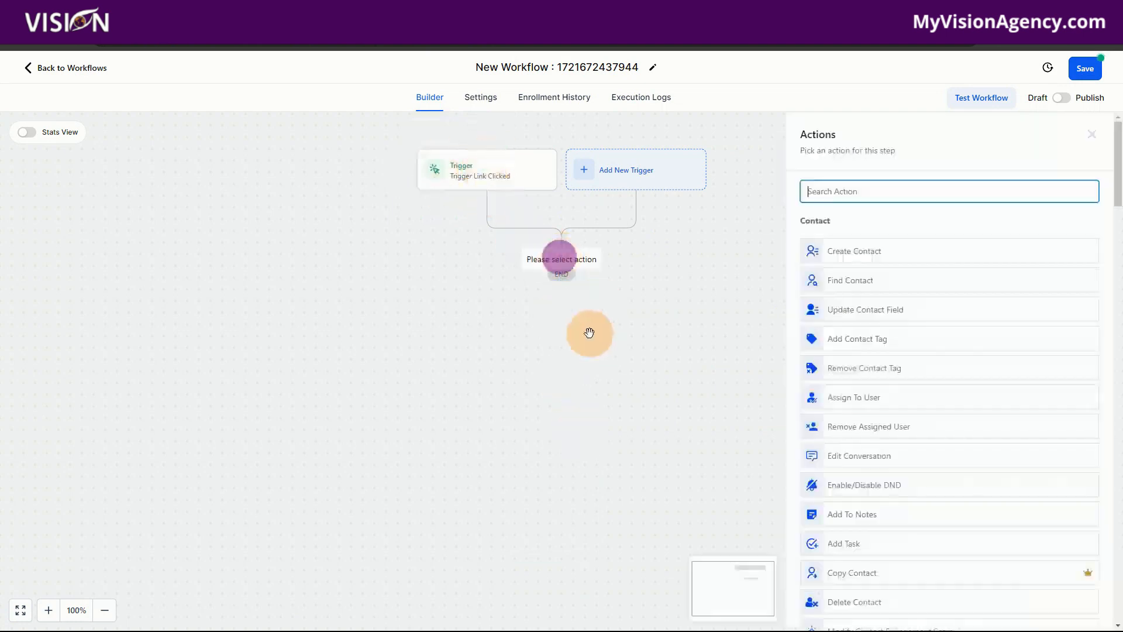
pyautogui.click(1093, 137)
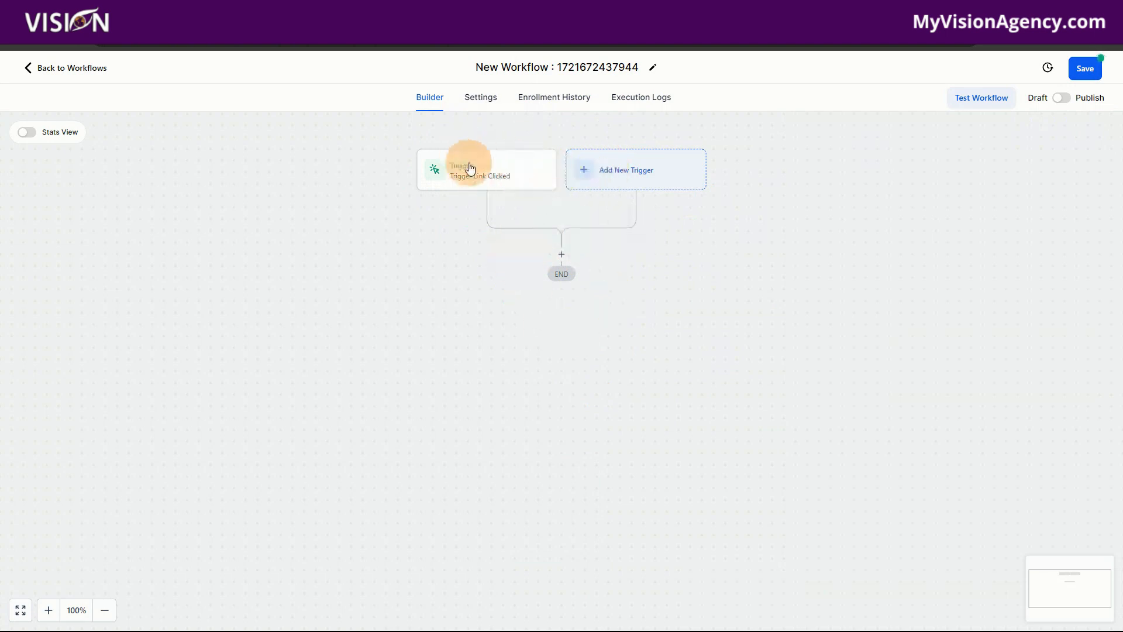
pyautogui.click(562, 257)
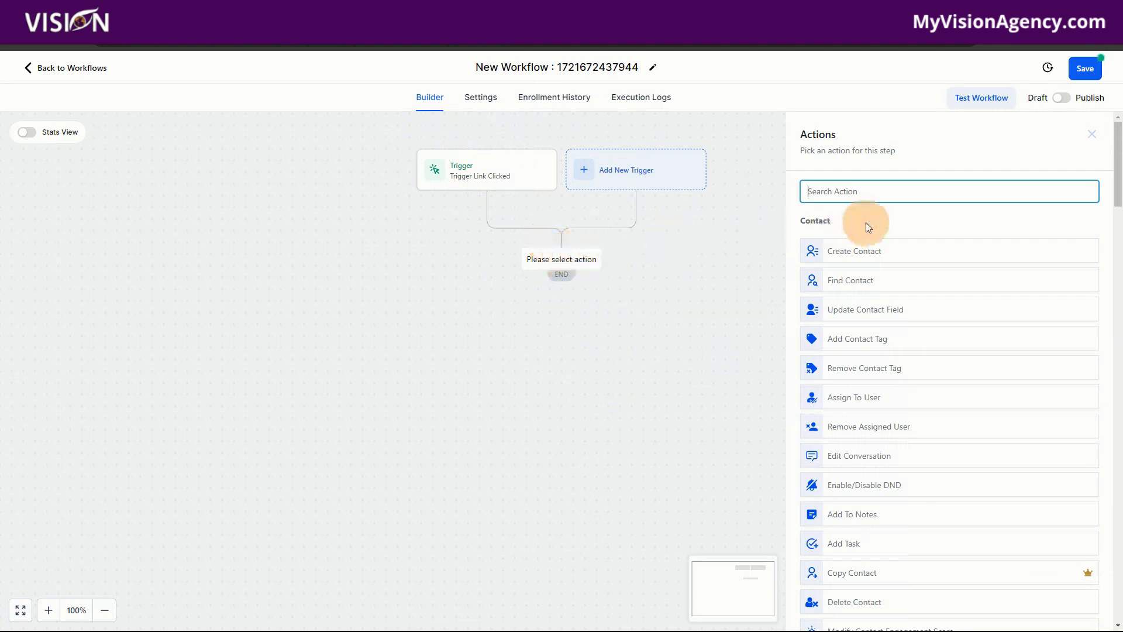
pyautogui.write('eng')
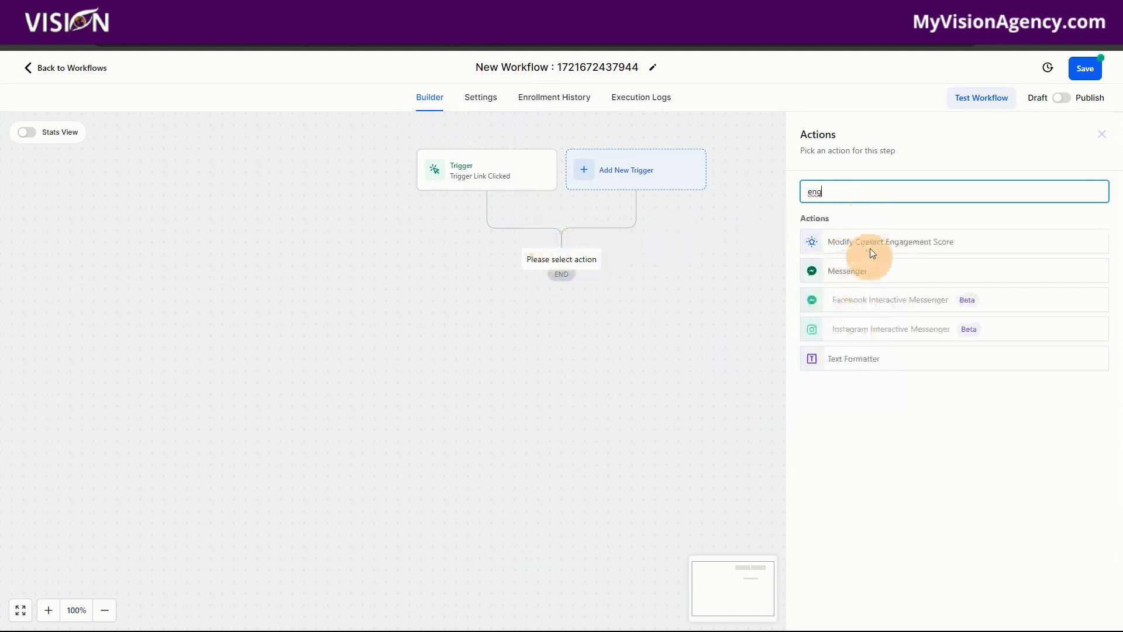
pyautogui.click(871, 251)
pyautogui.click(872, 324)
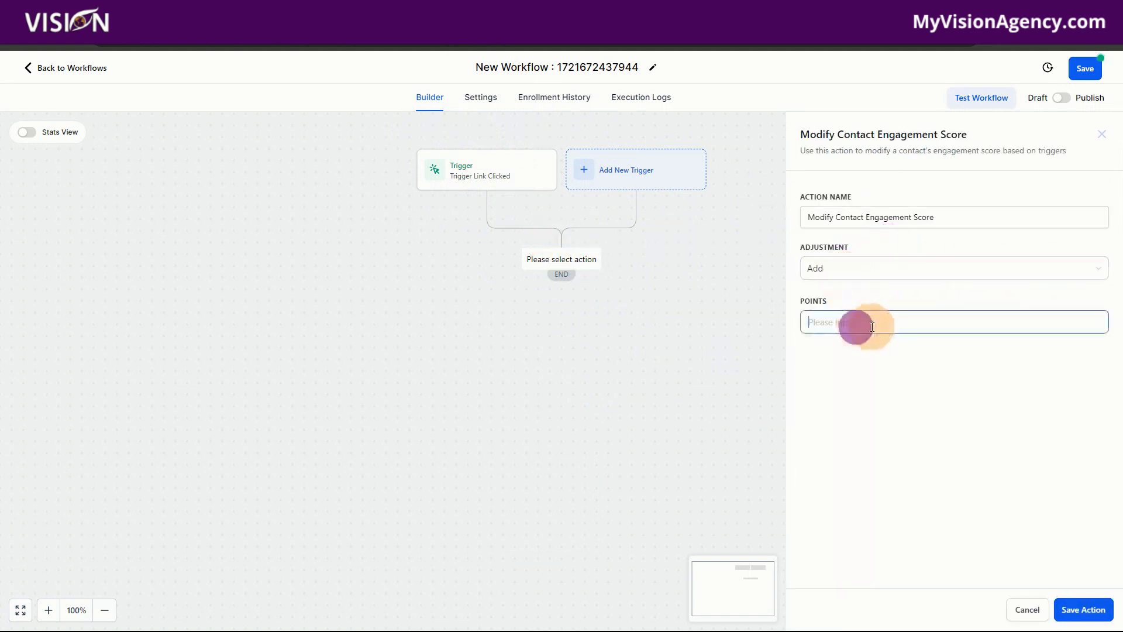
pyautogui.click(835, 279)
pyautogui.click(829, 292)
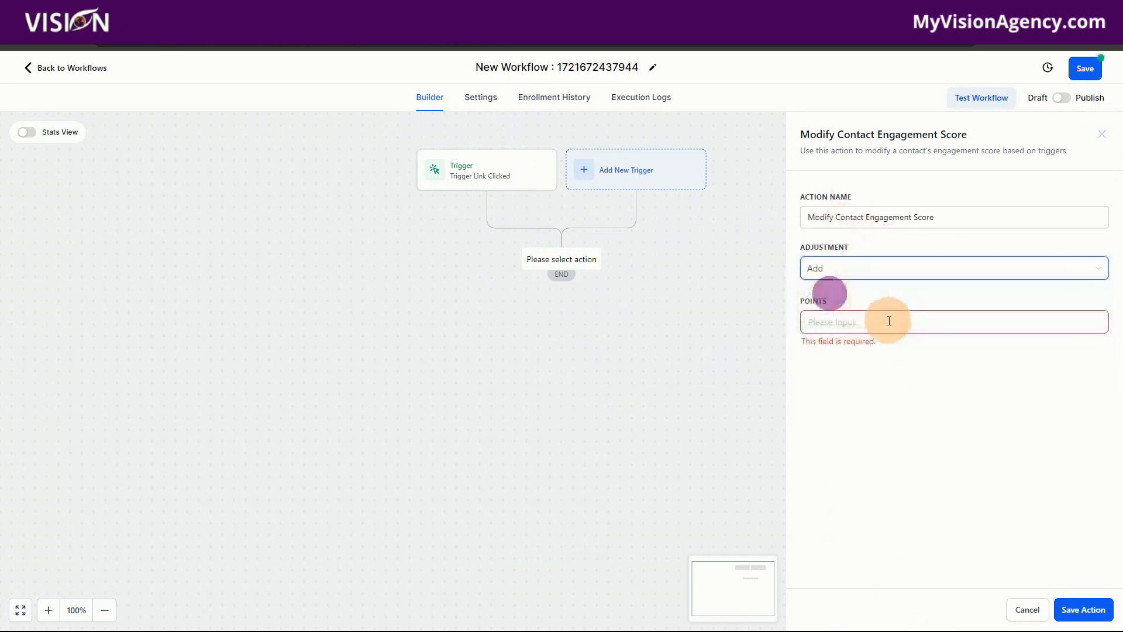
pyautogui.click(890, 320)
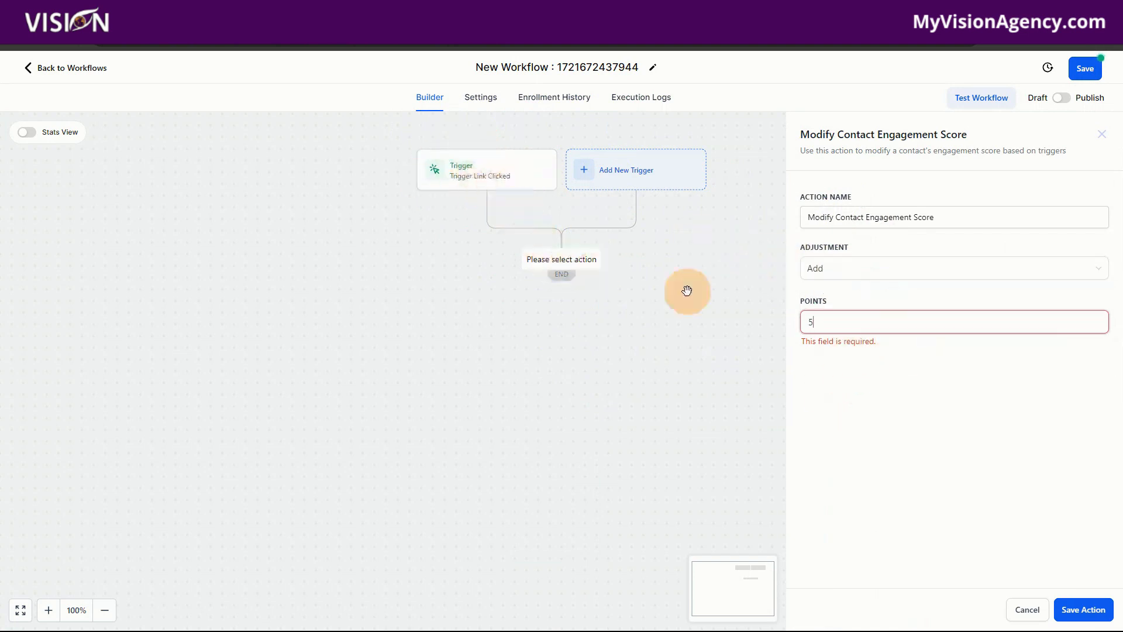
pyautogui.click(1083, 609)
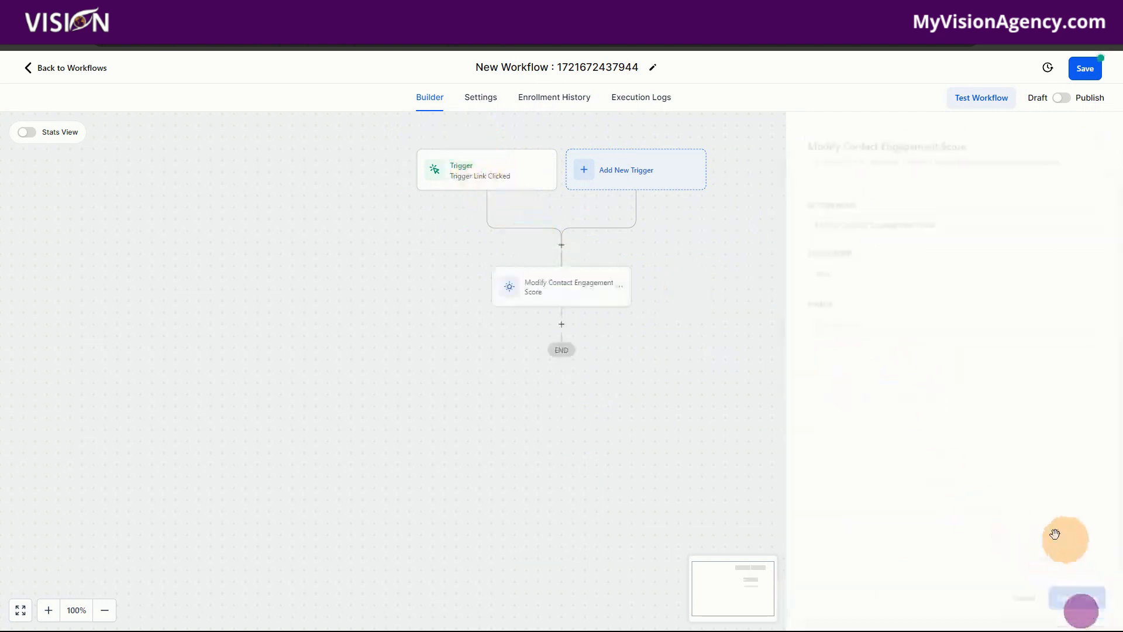
pyautogui.click(1086, 69)
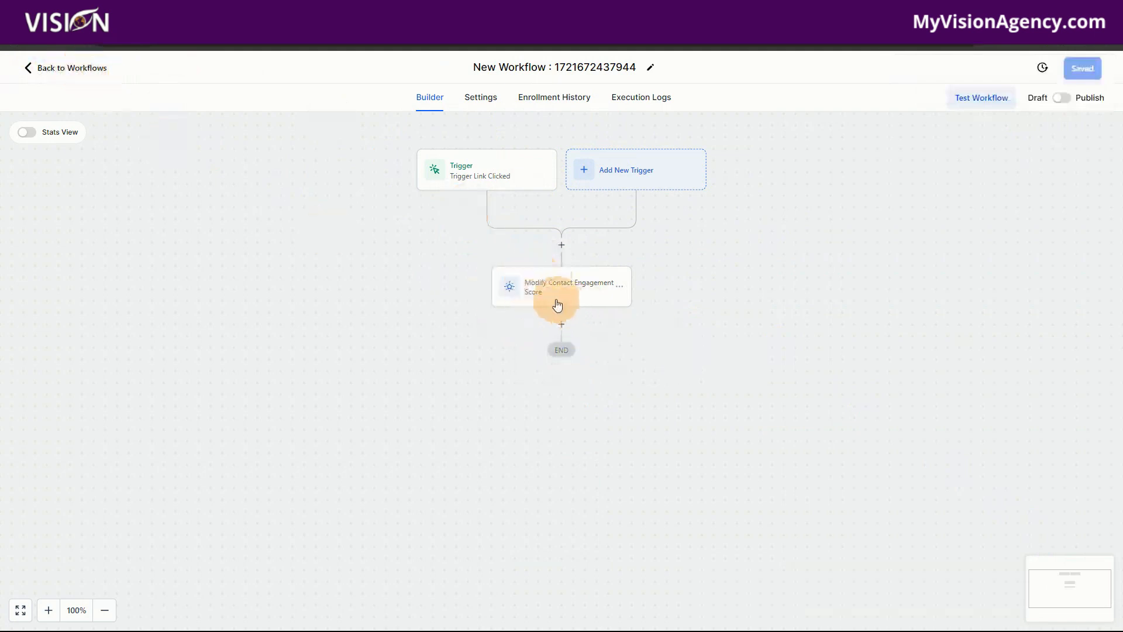
# Return to the workflow list and start another workflow from scratch, dismissing the Allow Re-entry notice
pyautogui.click(96, 69)
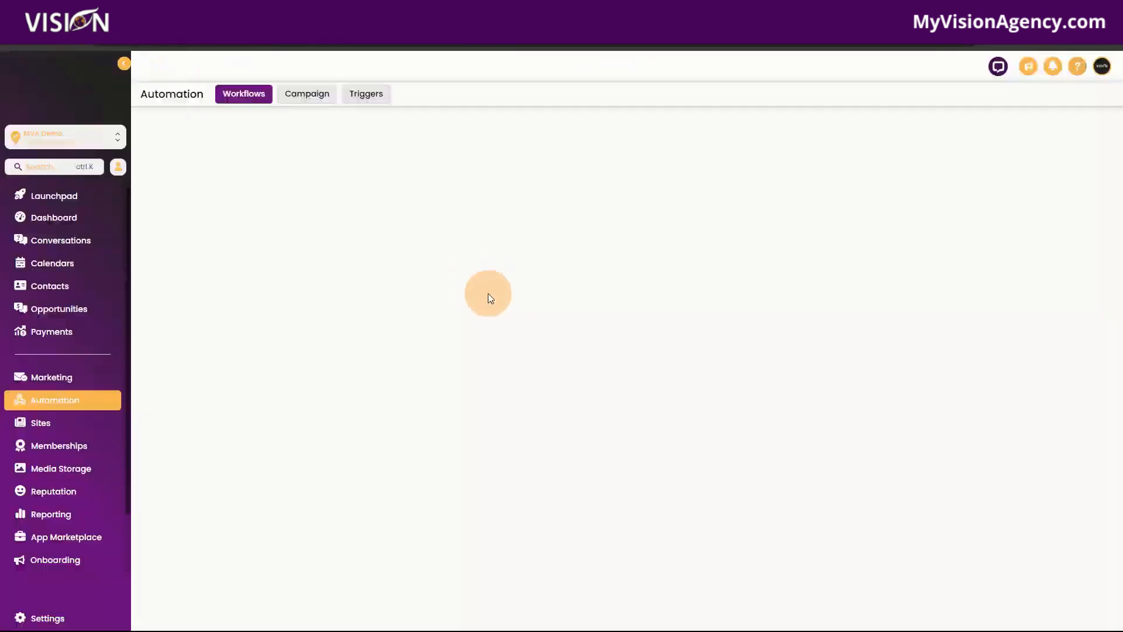
pyautogui.click(945, 133)
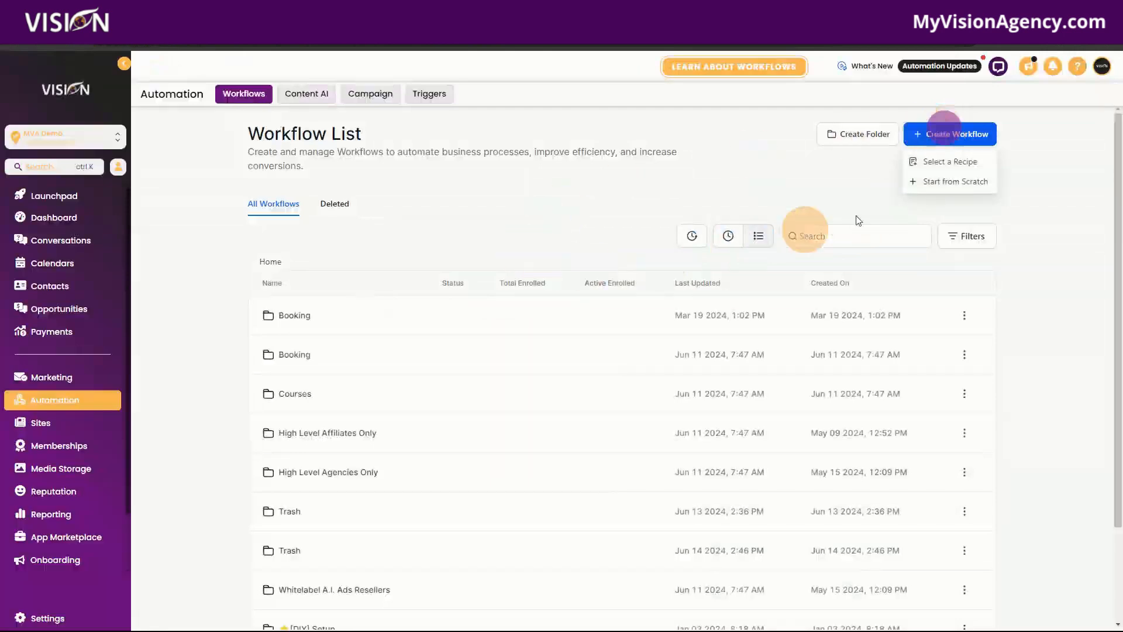
pyautogui.click(942, 182)
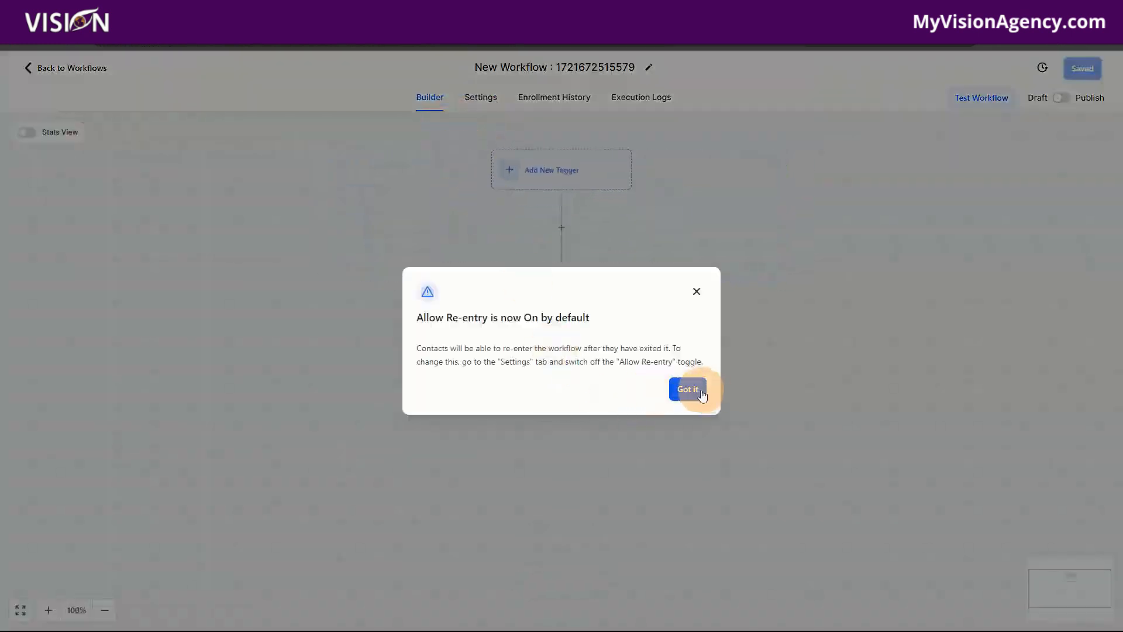
pyautogui.click(694, 392)
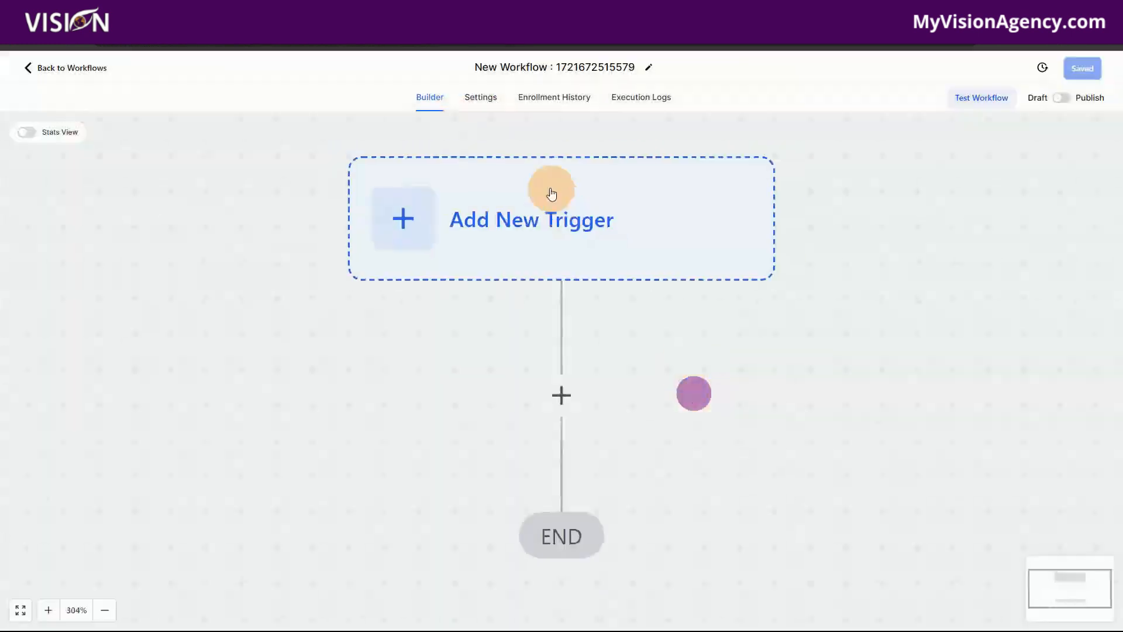
# Add a Contact Engagement Score trigger to the workflow, filtered to a score greater than 10, and save the trigger
pyautogui.click(559, 177)
pyautogui.write('eng')
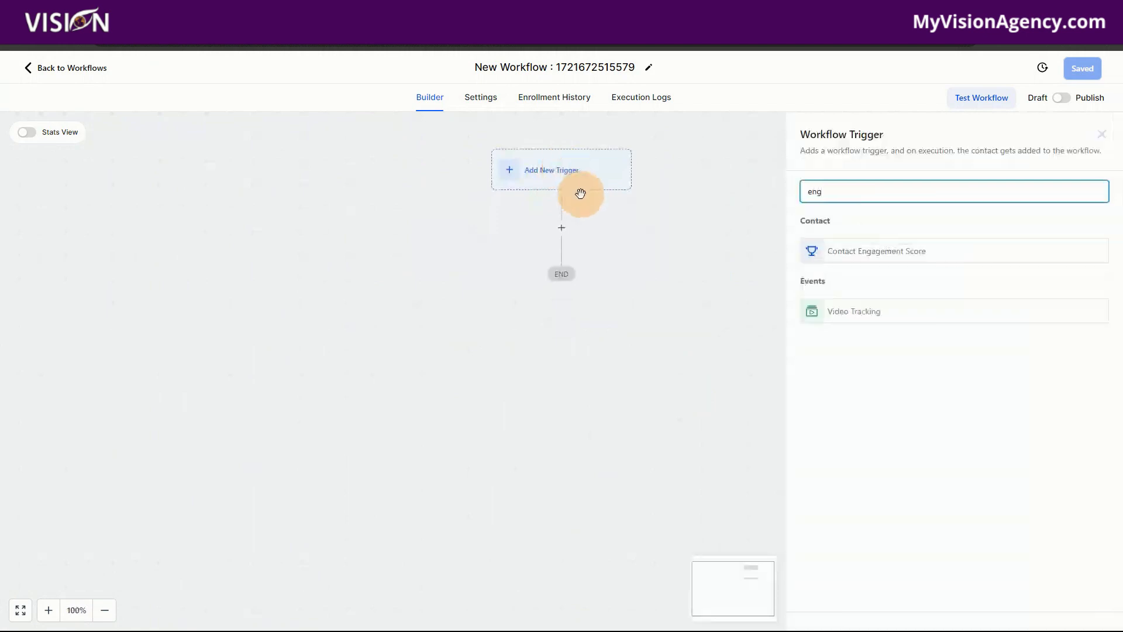
pyautogui.click(925, 255)
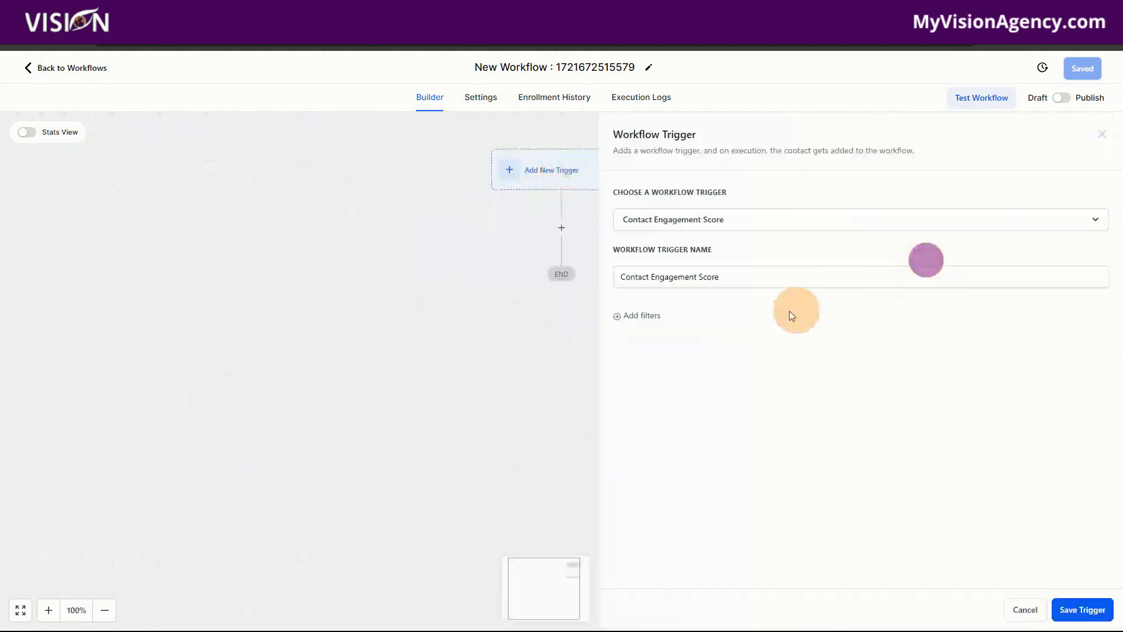
pyautogui.click(660, 318)
pyautogui.click(724, 328)
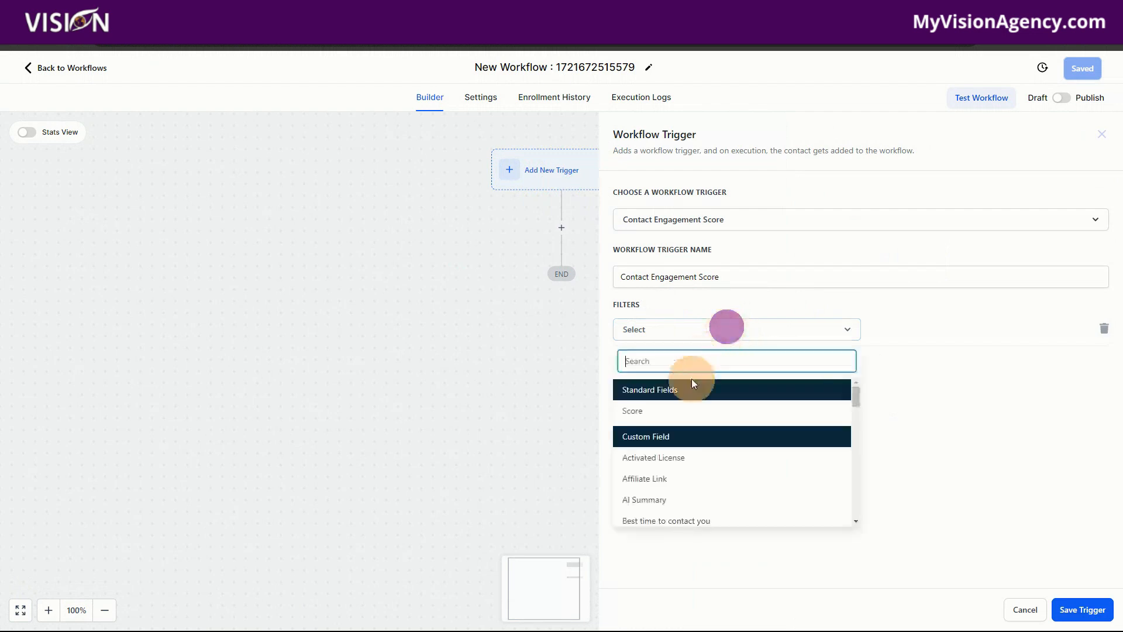
pyautogui.click(667, 411)
pyautogui.click(912, 328)
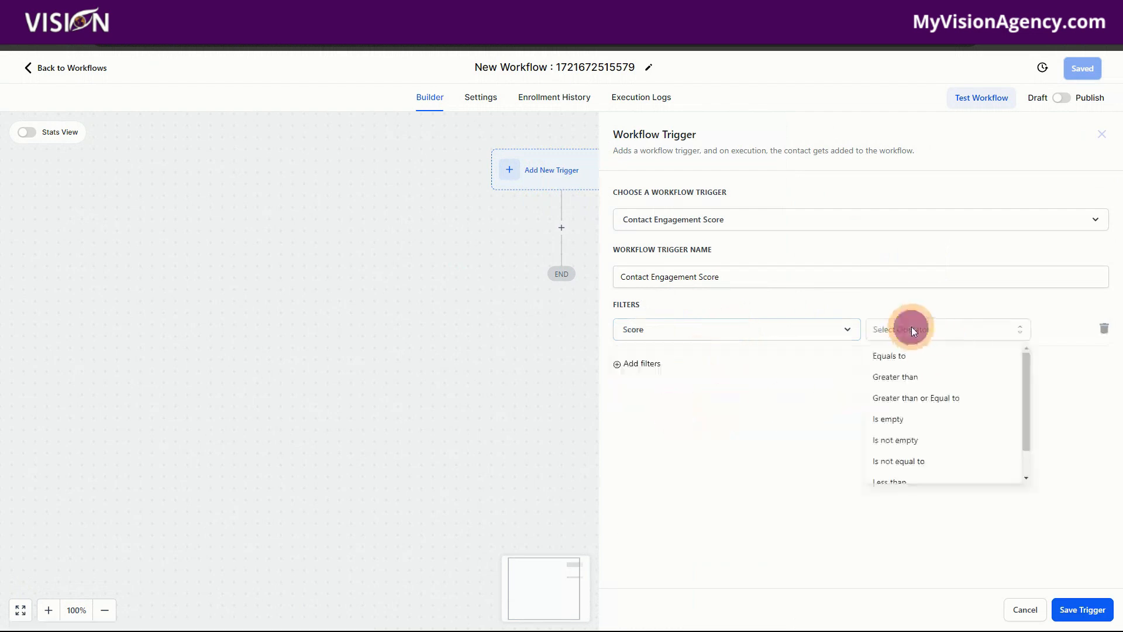
pyautogui.click(924, 374)
pyautogui.click(966, 332)
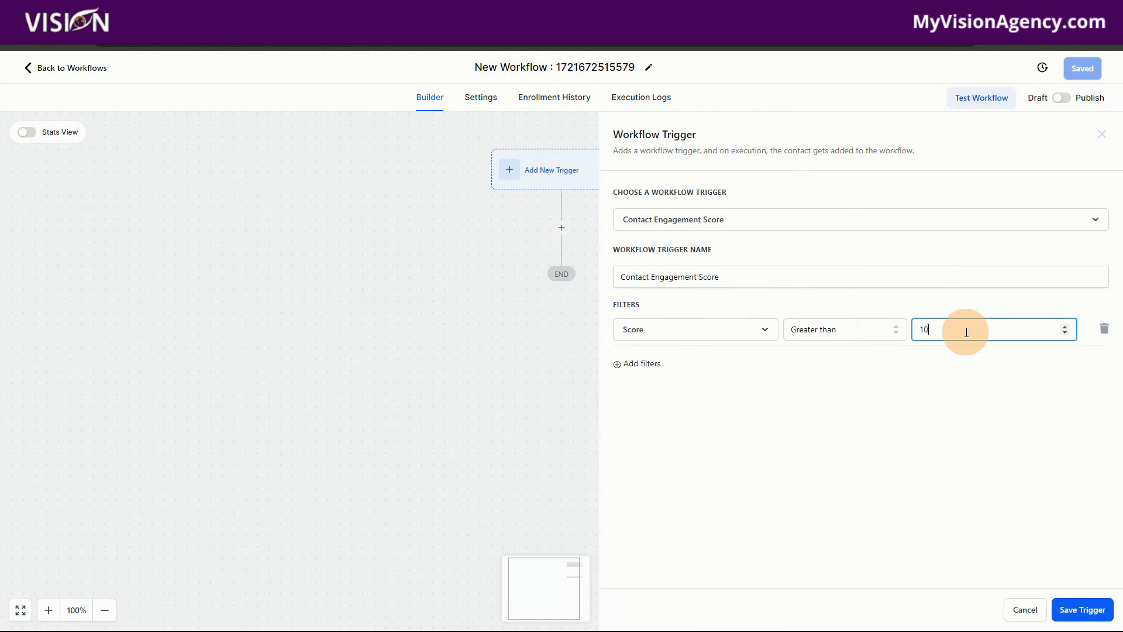
pyautogui.click(1076, 610)
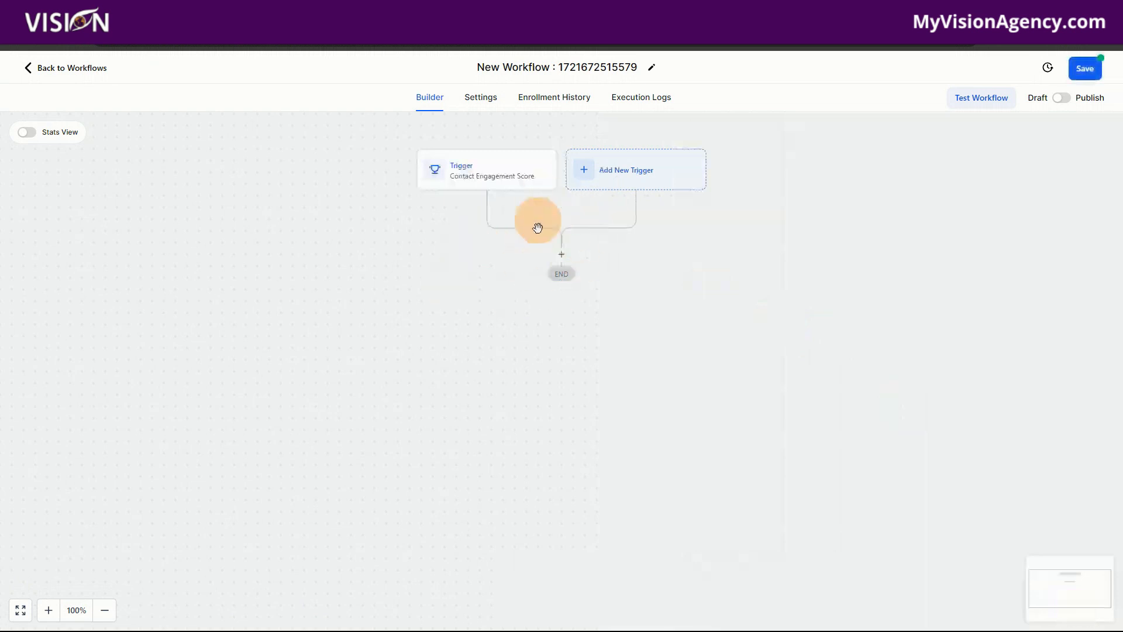
# Open a new Create Or Update Opportunity action below the trigger and look through its available pipelines
pyautogui.moveTo(560, 252); pyautogui.dragTo(572, 251)
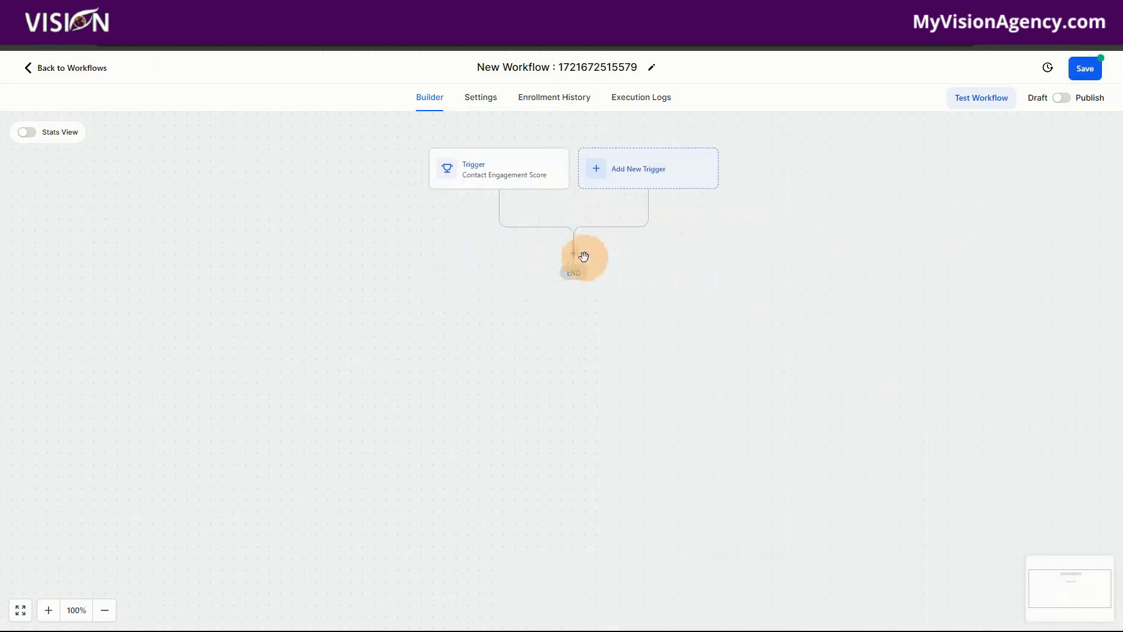
pyautogui.click(579, 257)
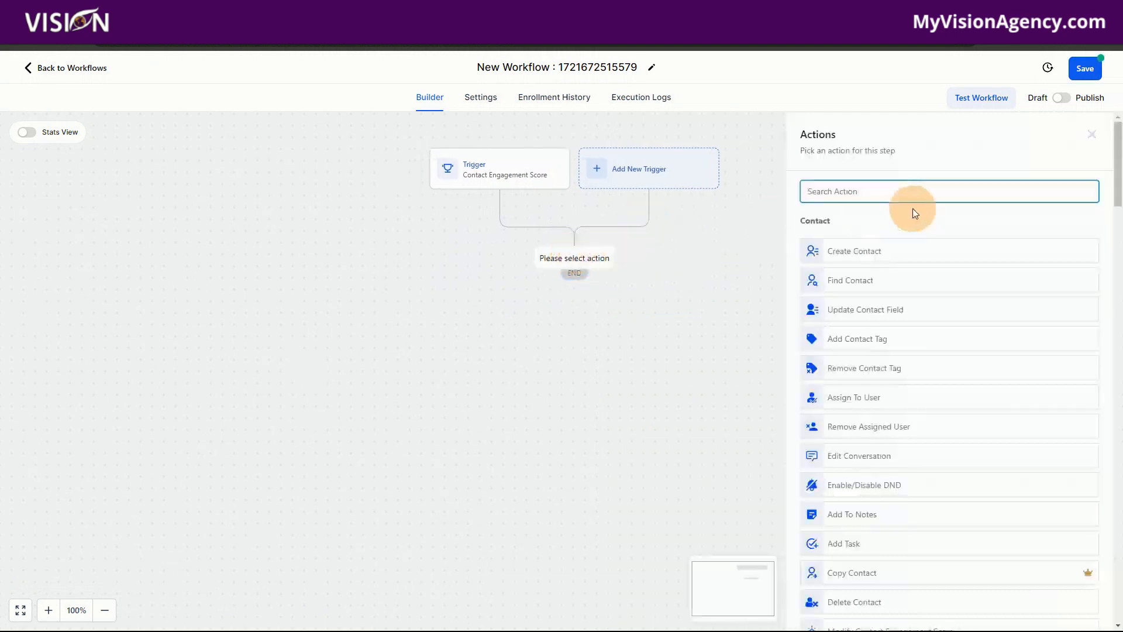
pyautogui.write('opp')
pyautogui.click(888, 242)
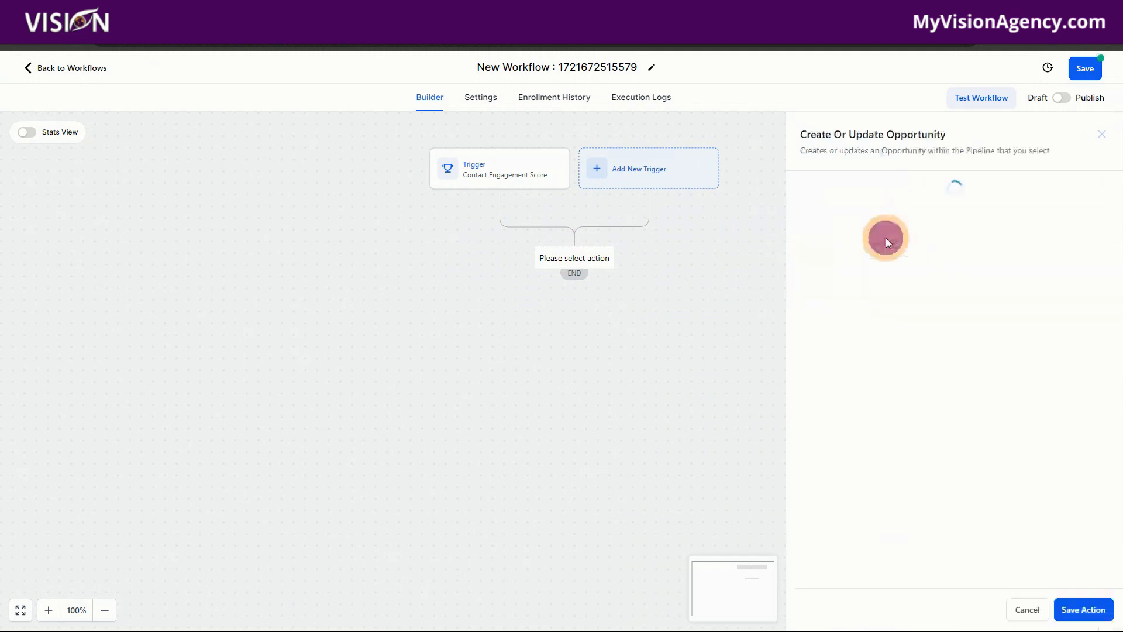
pyautogui.click(794, 274)
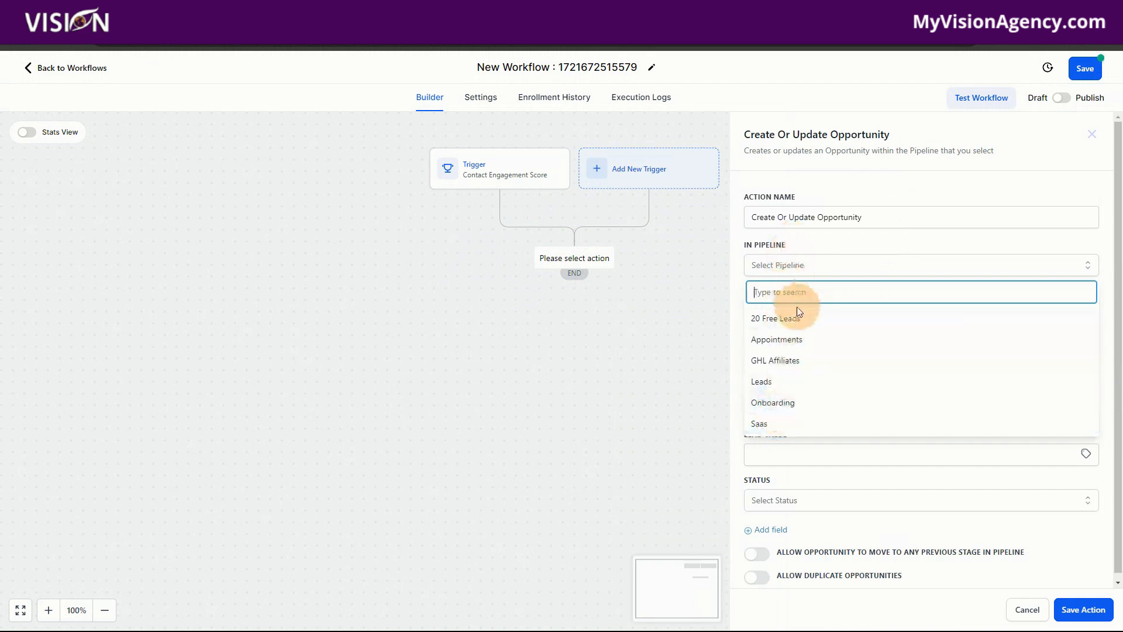
pyautogui.click(848, 243)
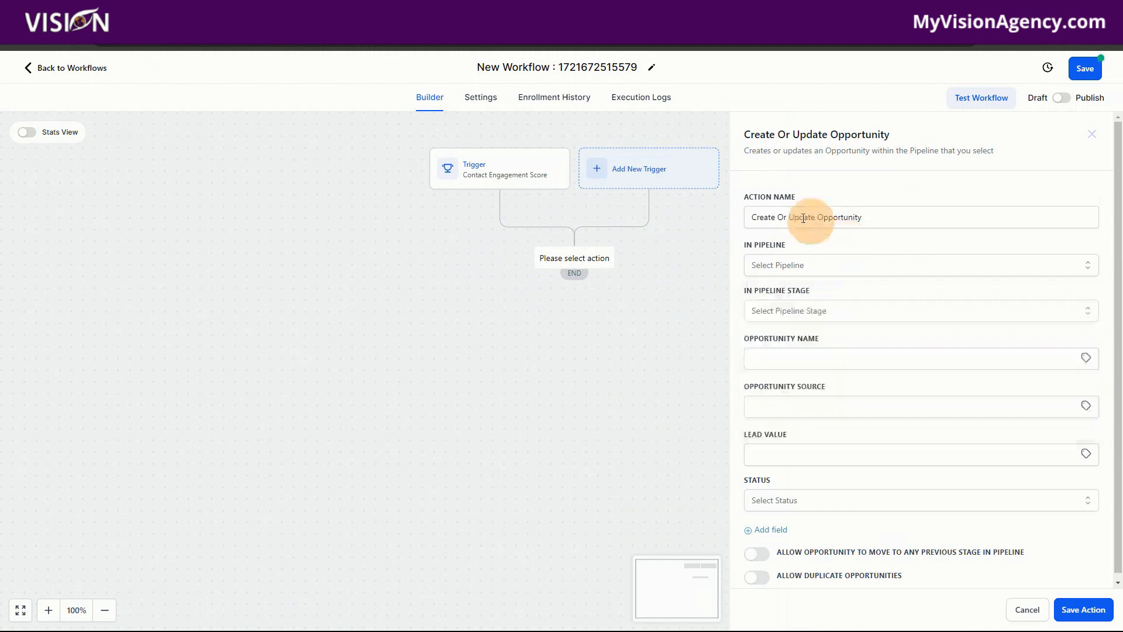
# Leave the workflow builder and view the stages of the Leads pipeline in Opportunities
pyautogui.click(72, 73)
pyautogui.click(664, 376)
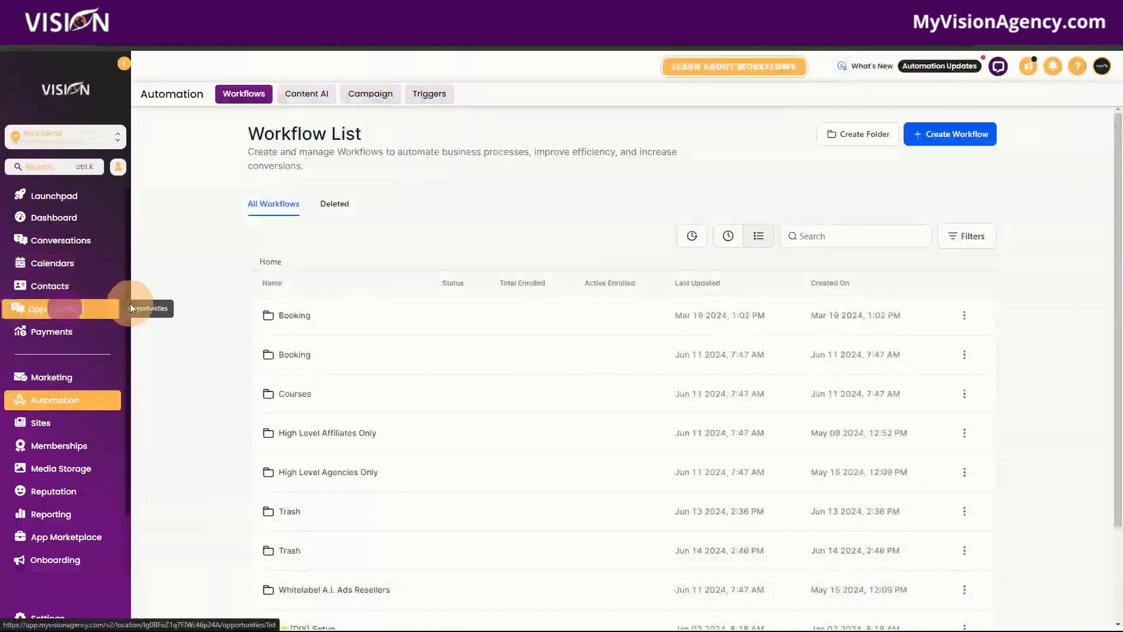
pyautogui.click(69, 309)
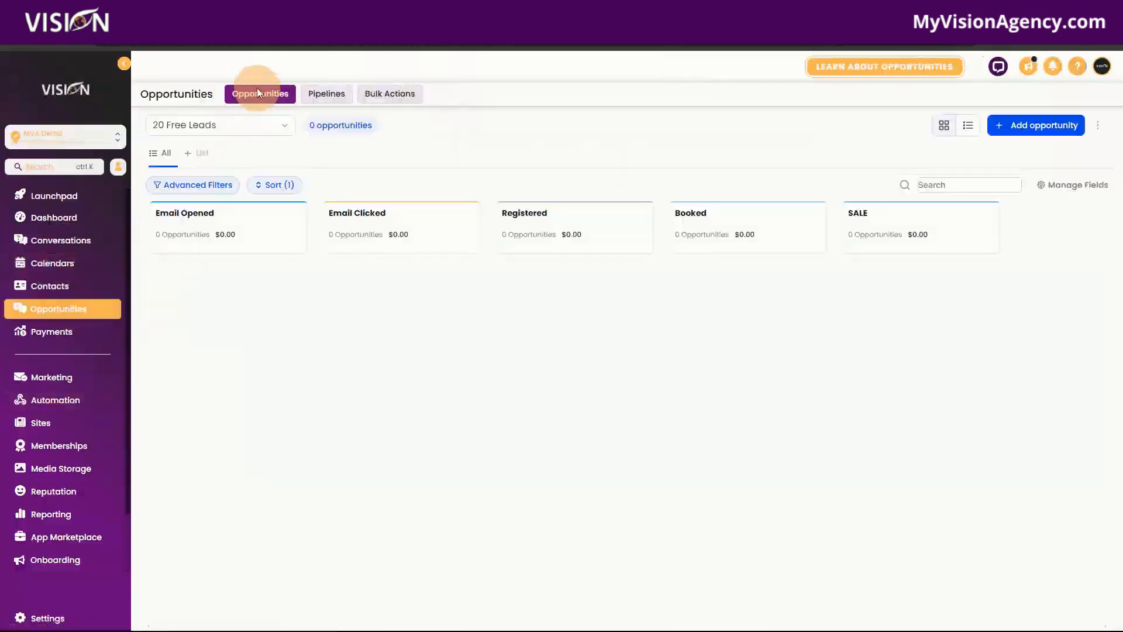
pyautogui.click(195, 123)
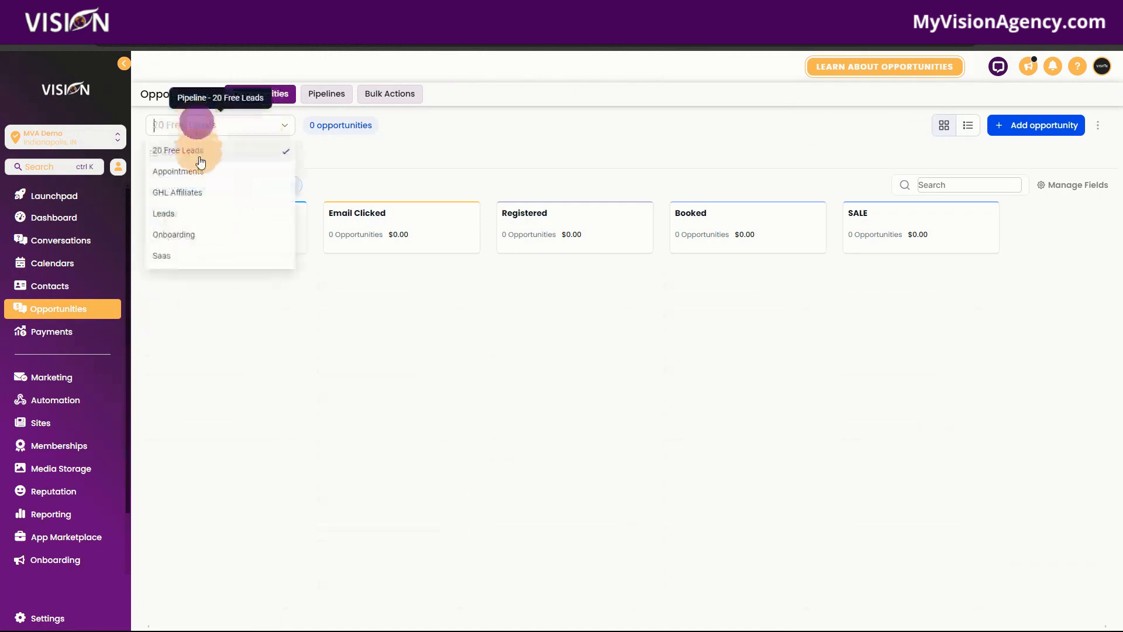
pyautogui.click(185, 213)
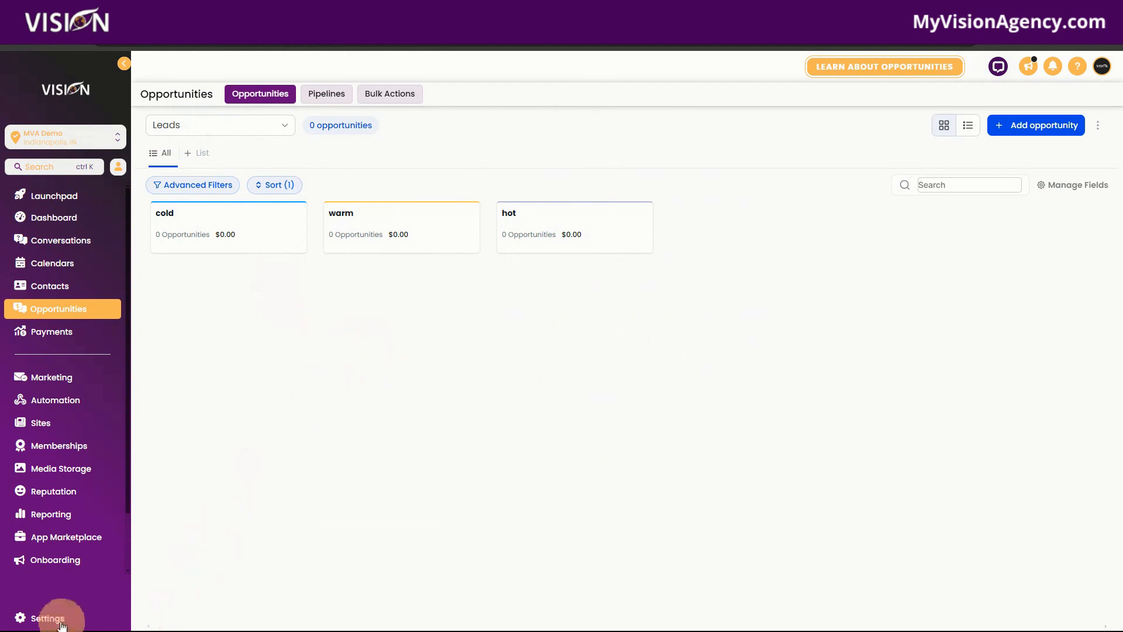
# Draft a URL redirect in the settings for coachingbusinessdemo.com with the path /highlevel, and close it without adding it
pyautogui.click(47, 618)
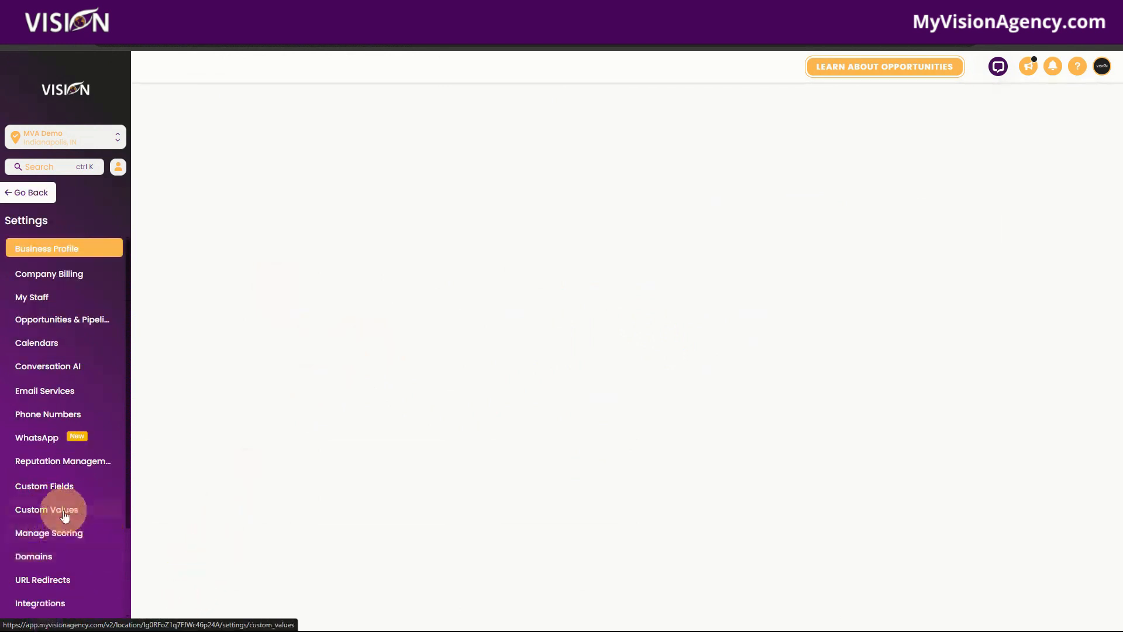
pyautogui.click(59, 579)
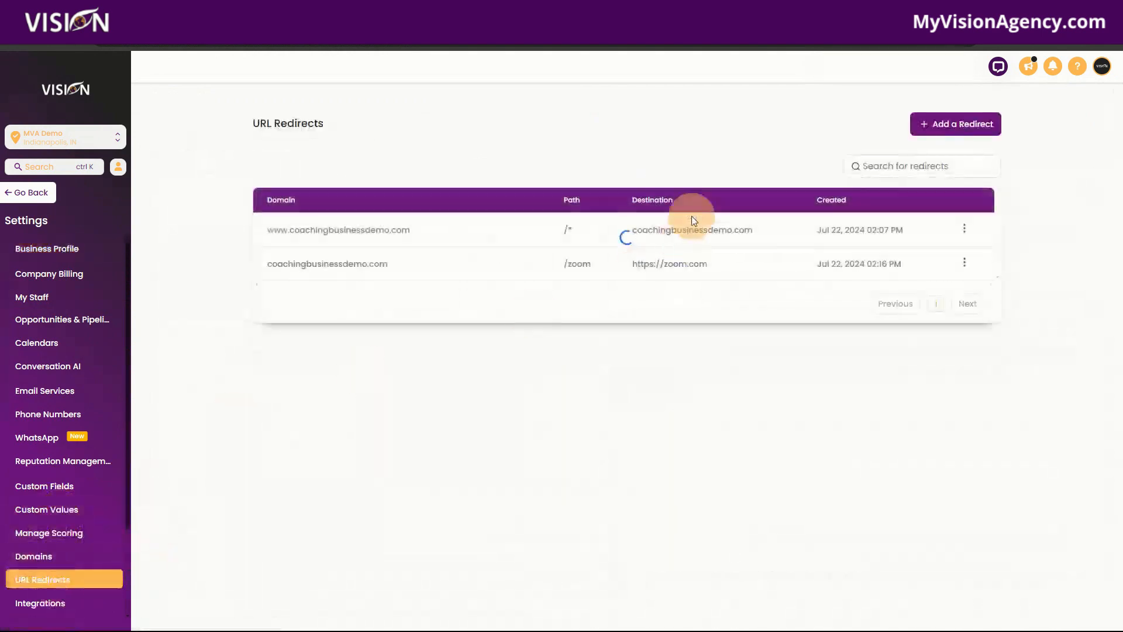
pyautogui.click(959, 124)
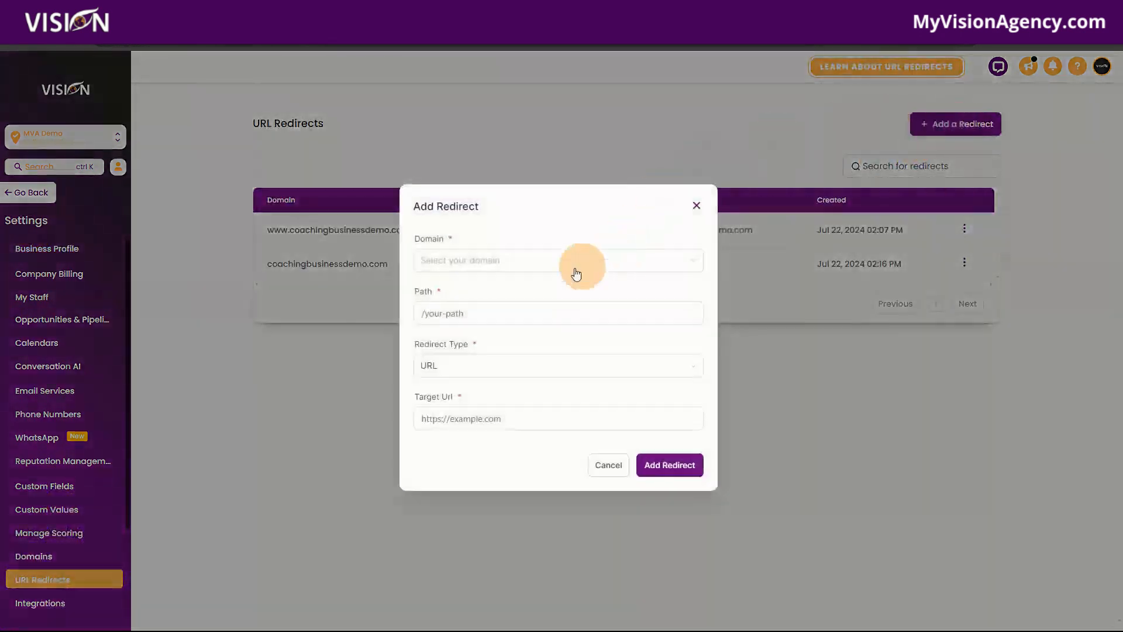
pyautogui.click(486, 260)
pyautogui.click(463, 330)
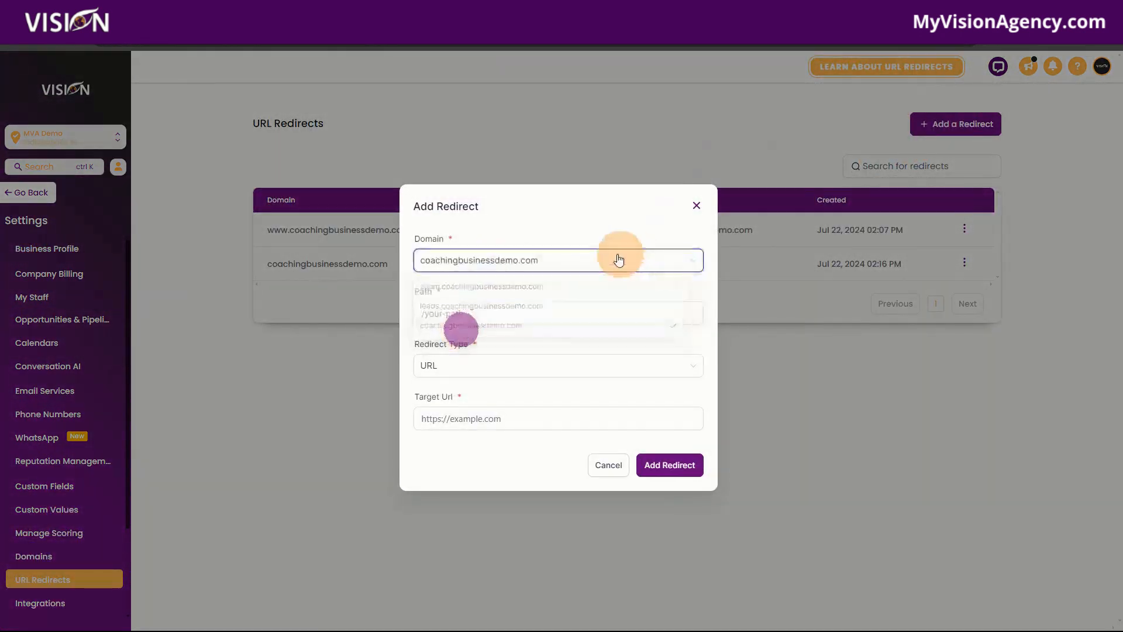
pyautogui.click(533, 313)
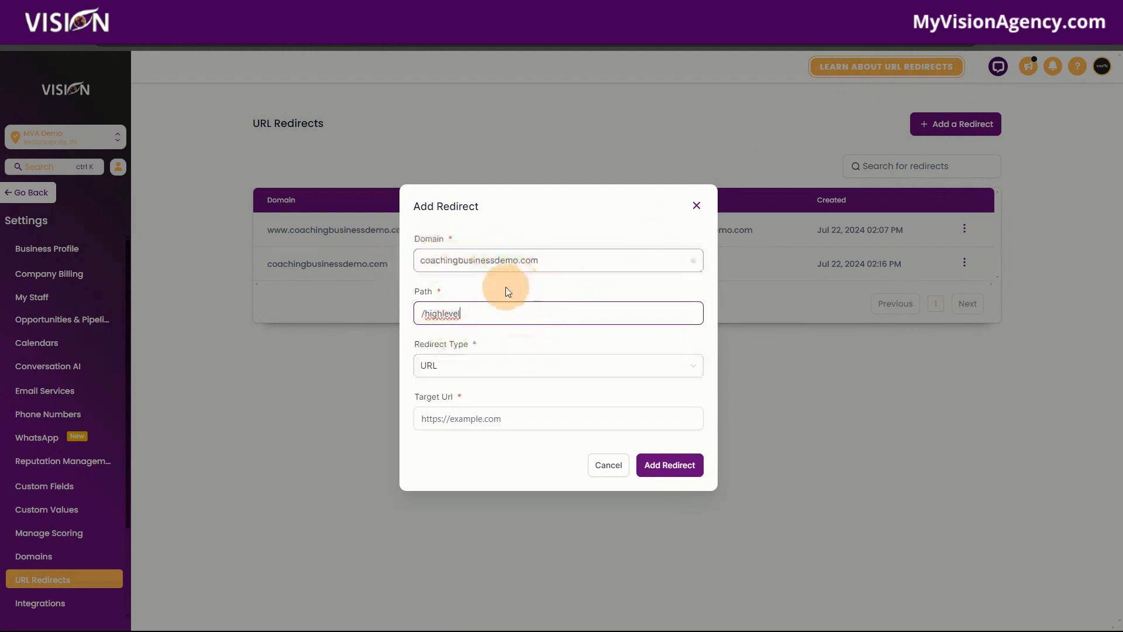
pyautogui.click(471, 420)
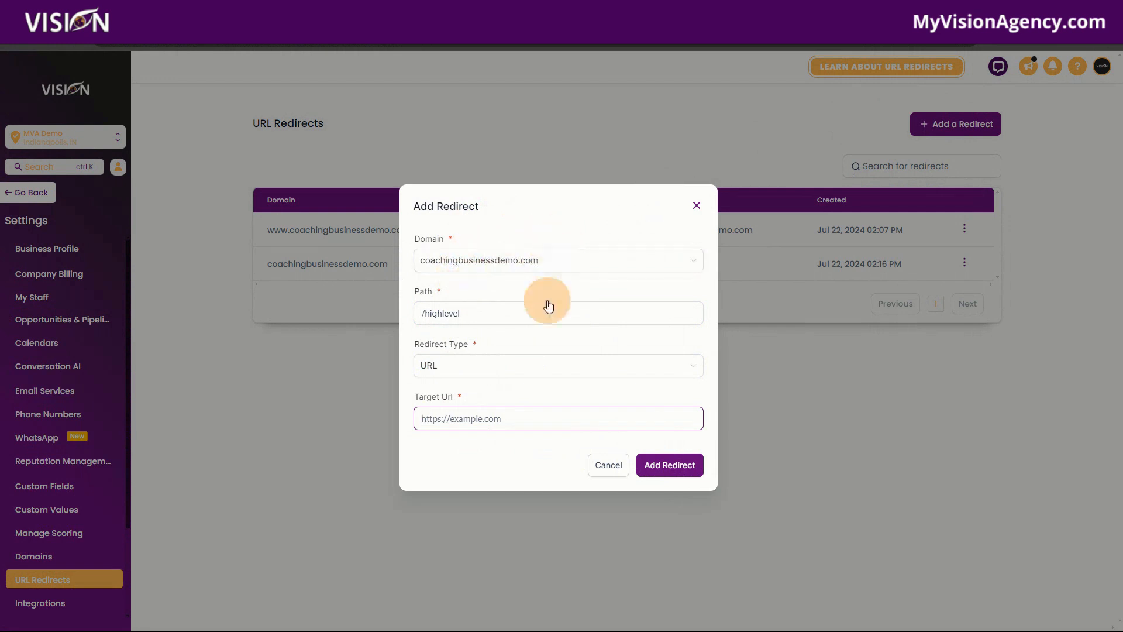
pyautogui.click(697, 206)
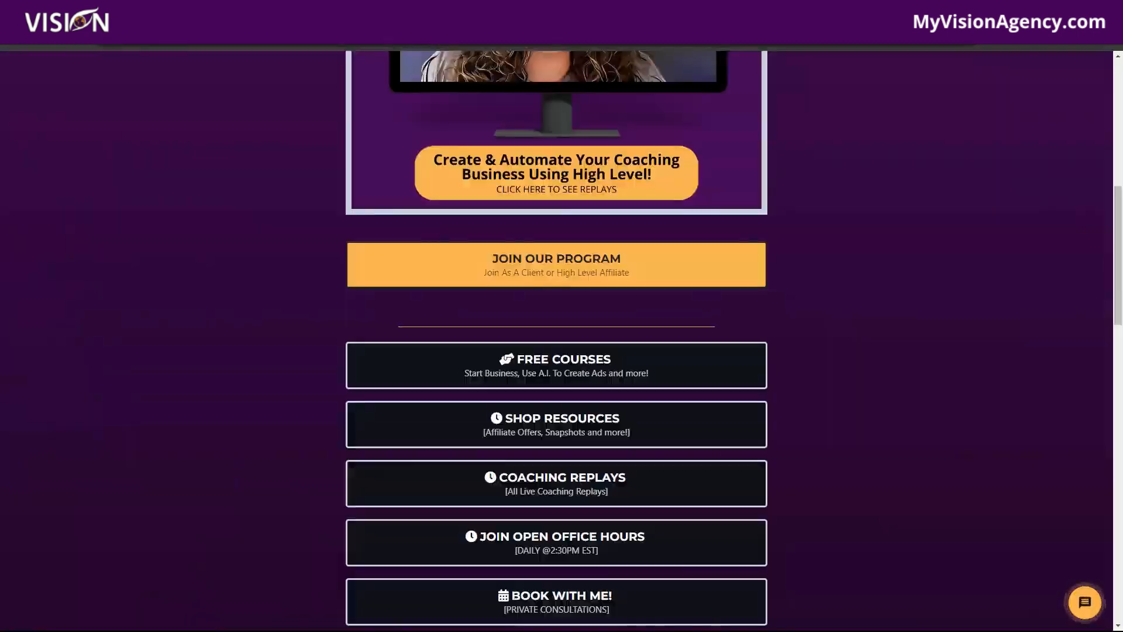
pyautogui.scroll(4, 957, 504)
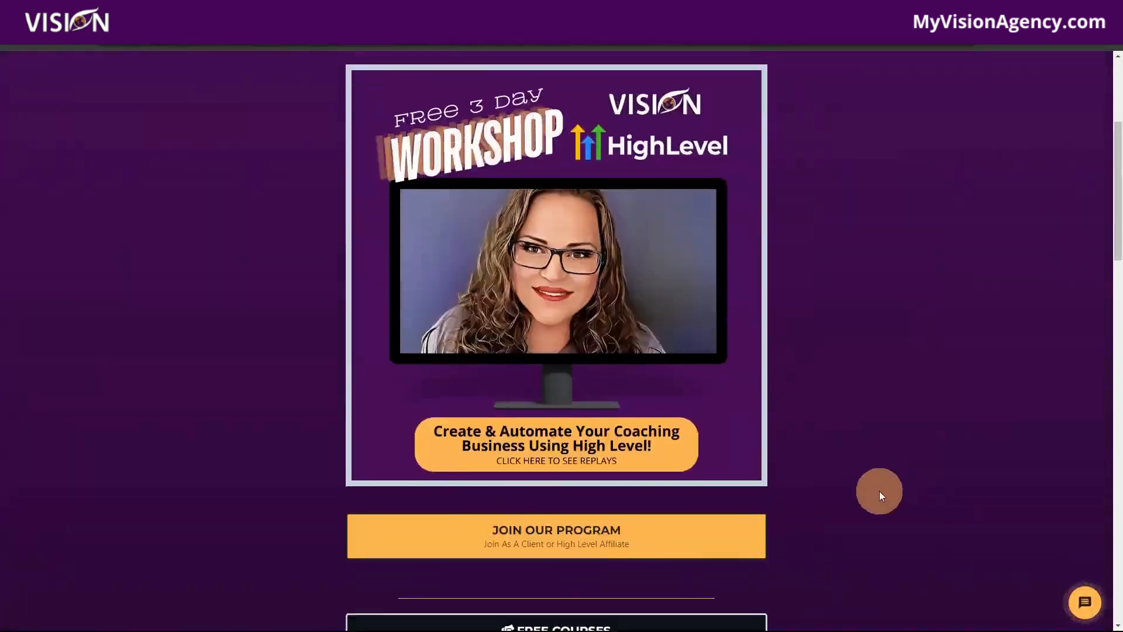